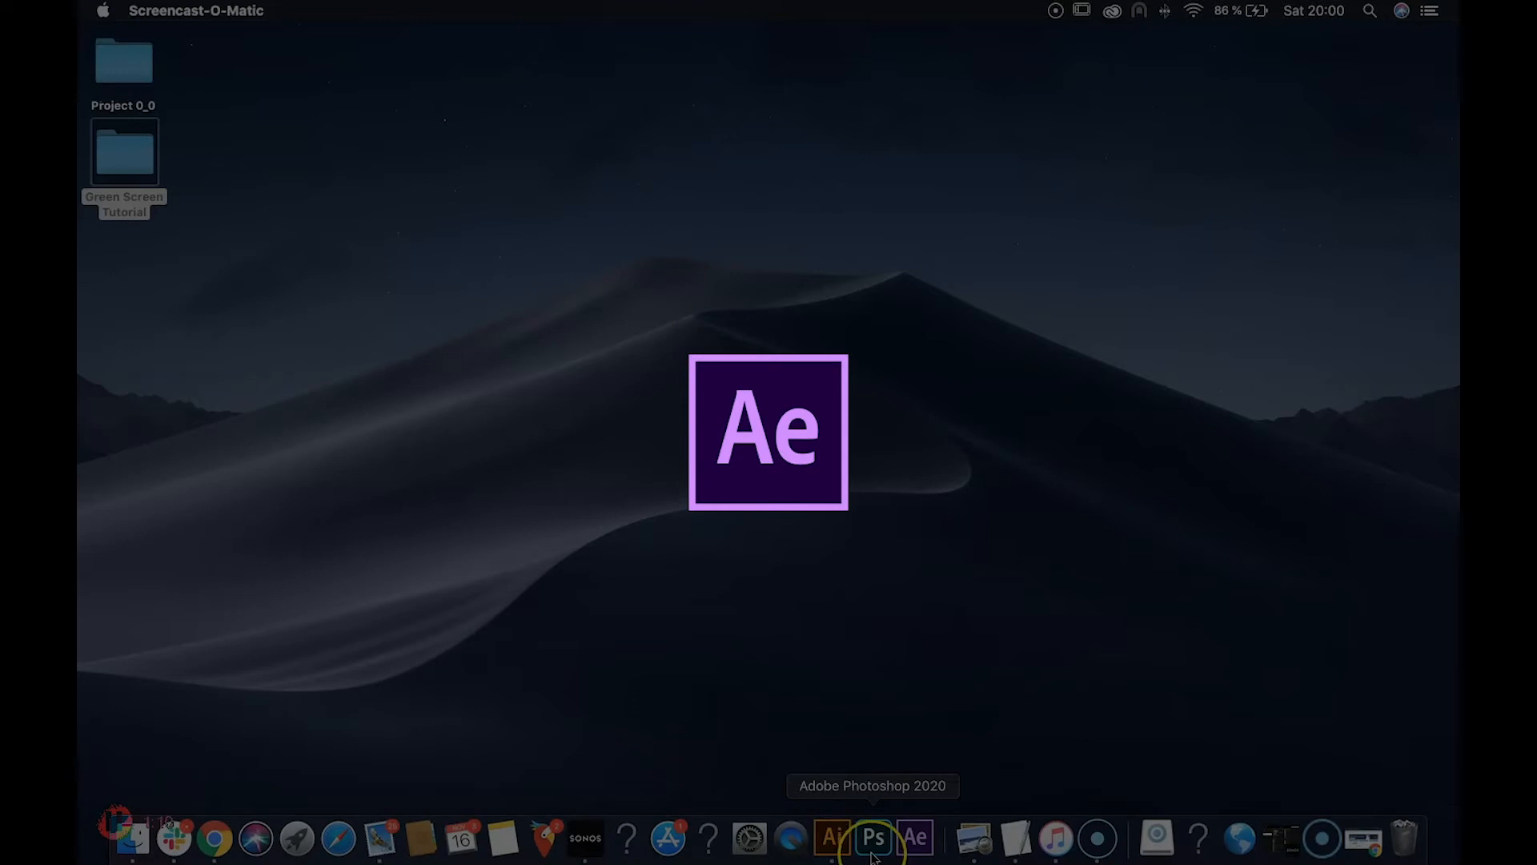
Step: Launch After Effects, dismiss its home screen and minimize the application window
left_click(916, 839)
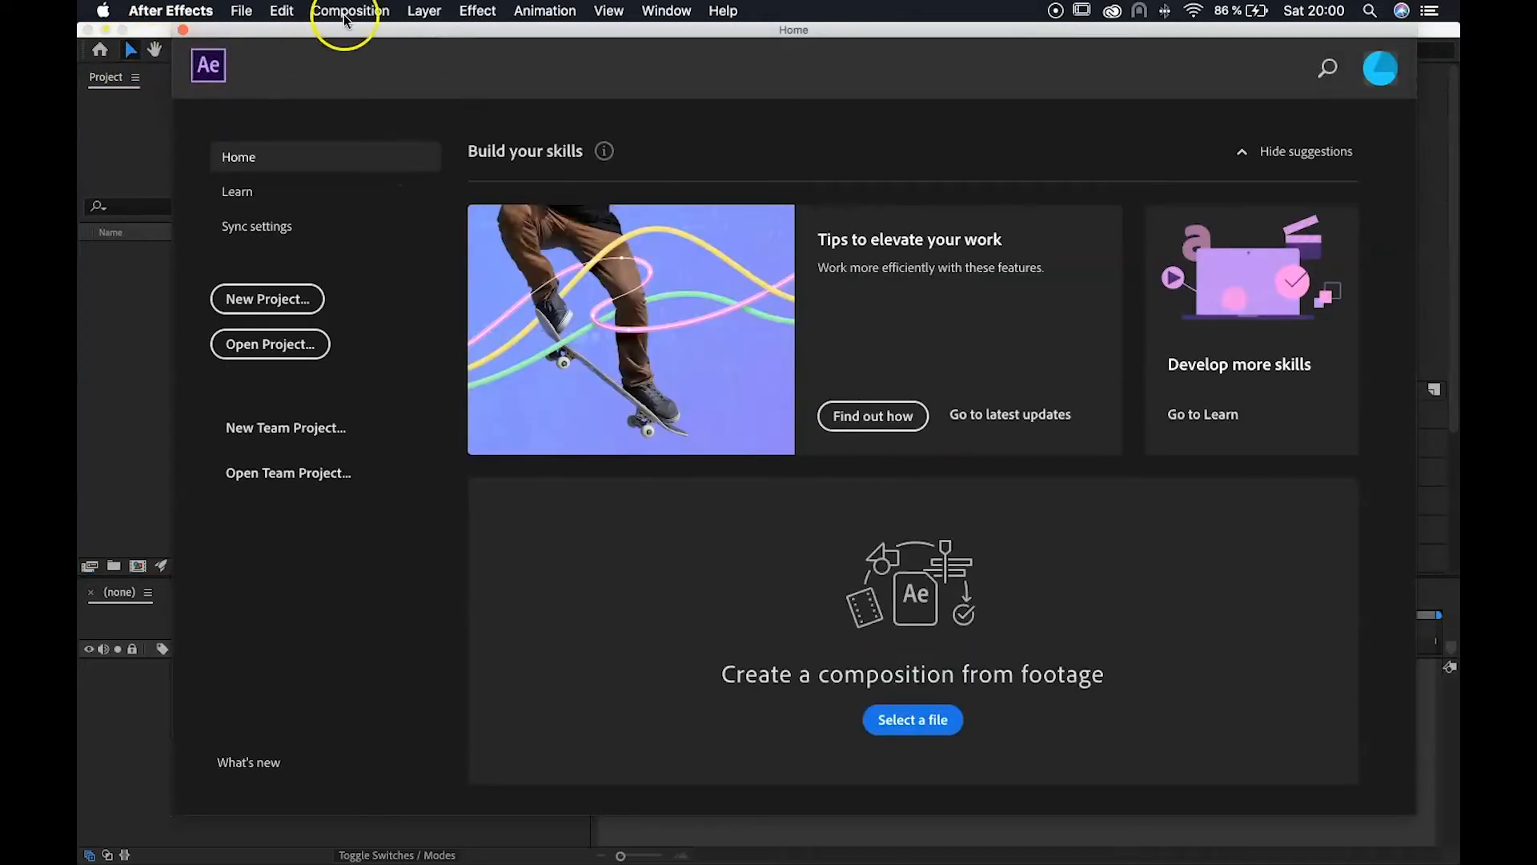
left_click(183, 31)
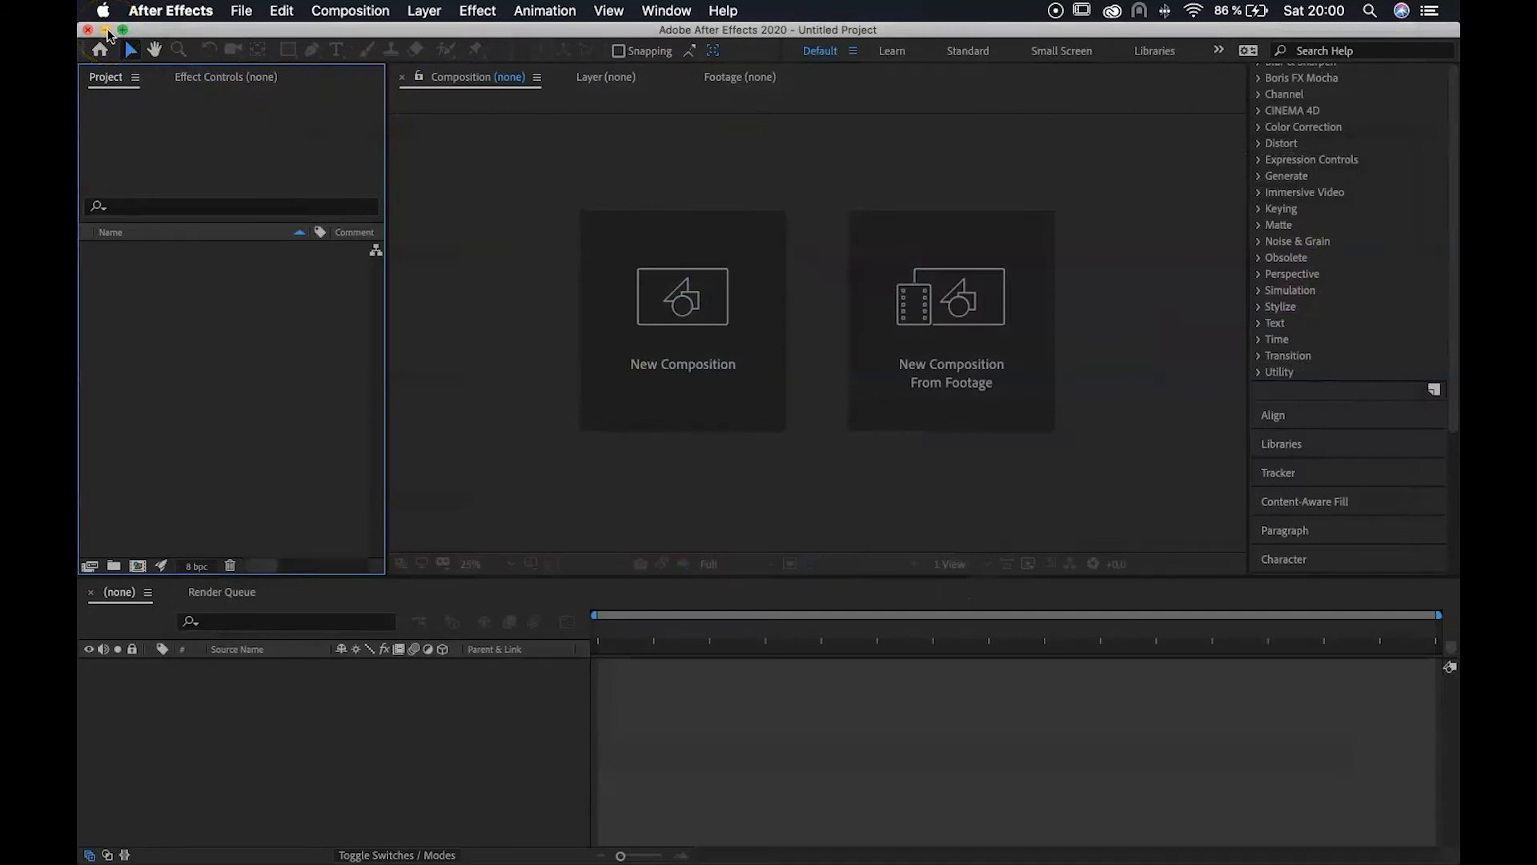
left_click(105, 30)
Step: Open the Green Screen Tutorial folder on the desktop in Finder and preview Green Screen.mov
left_click(141, 154)
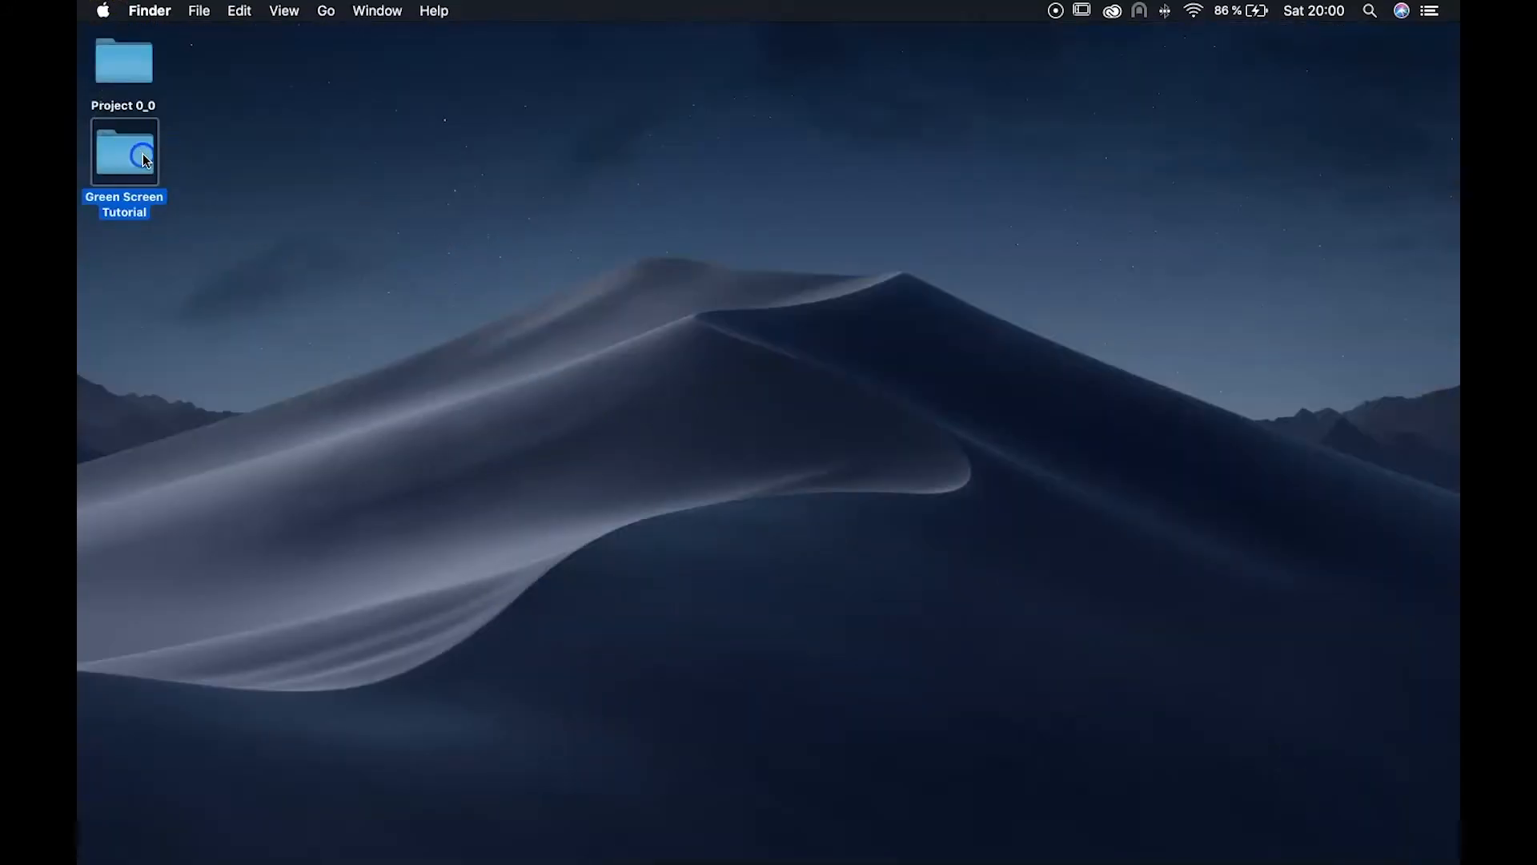
double_click(145, 160)
left_click(842, 200)
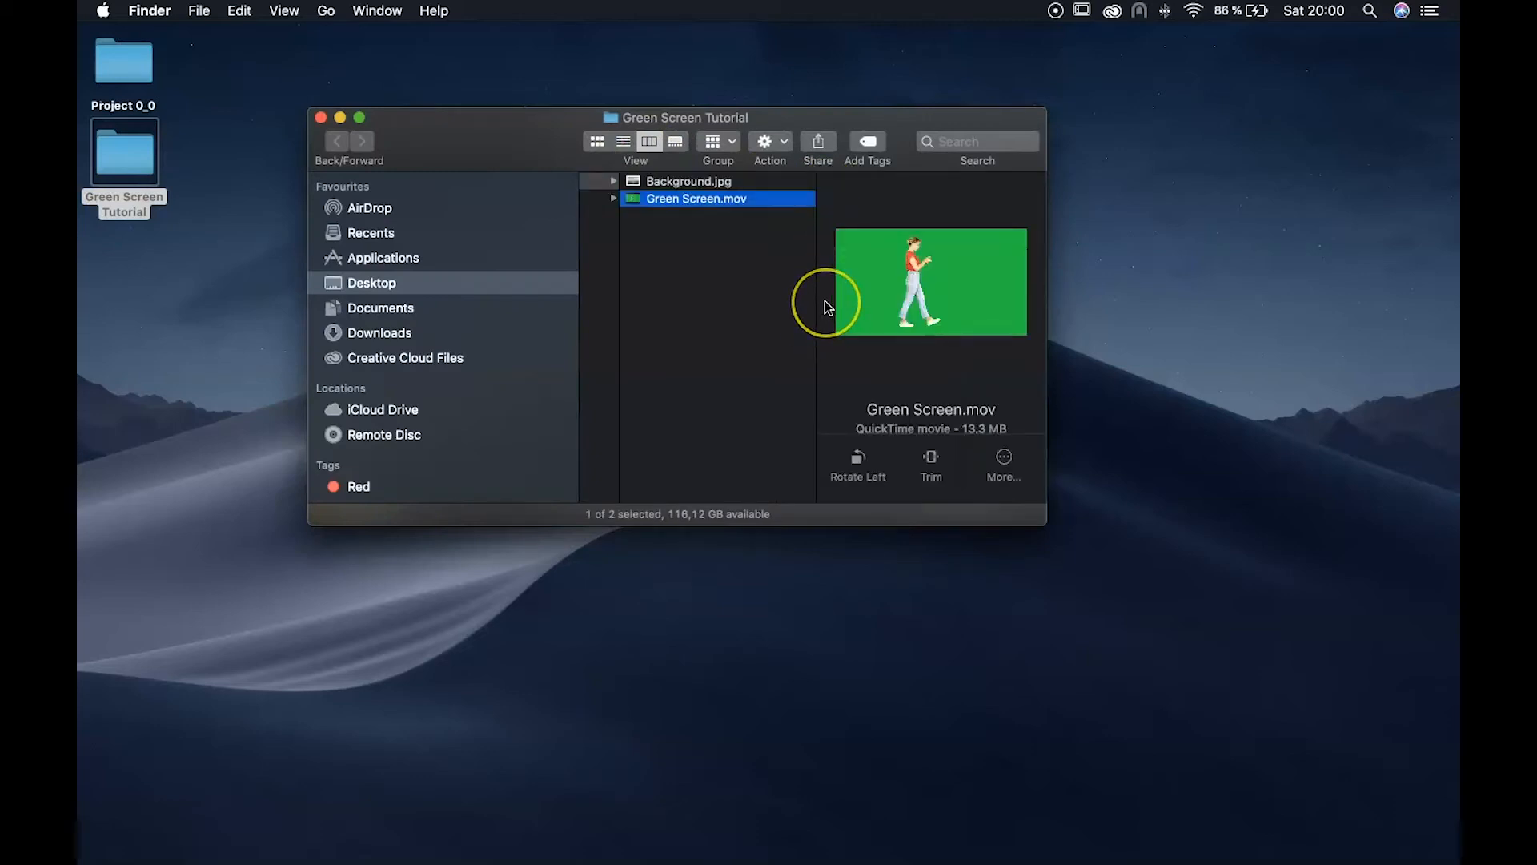
key("space")
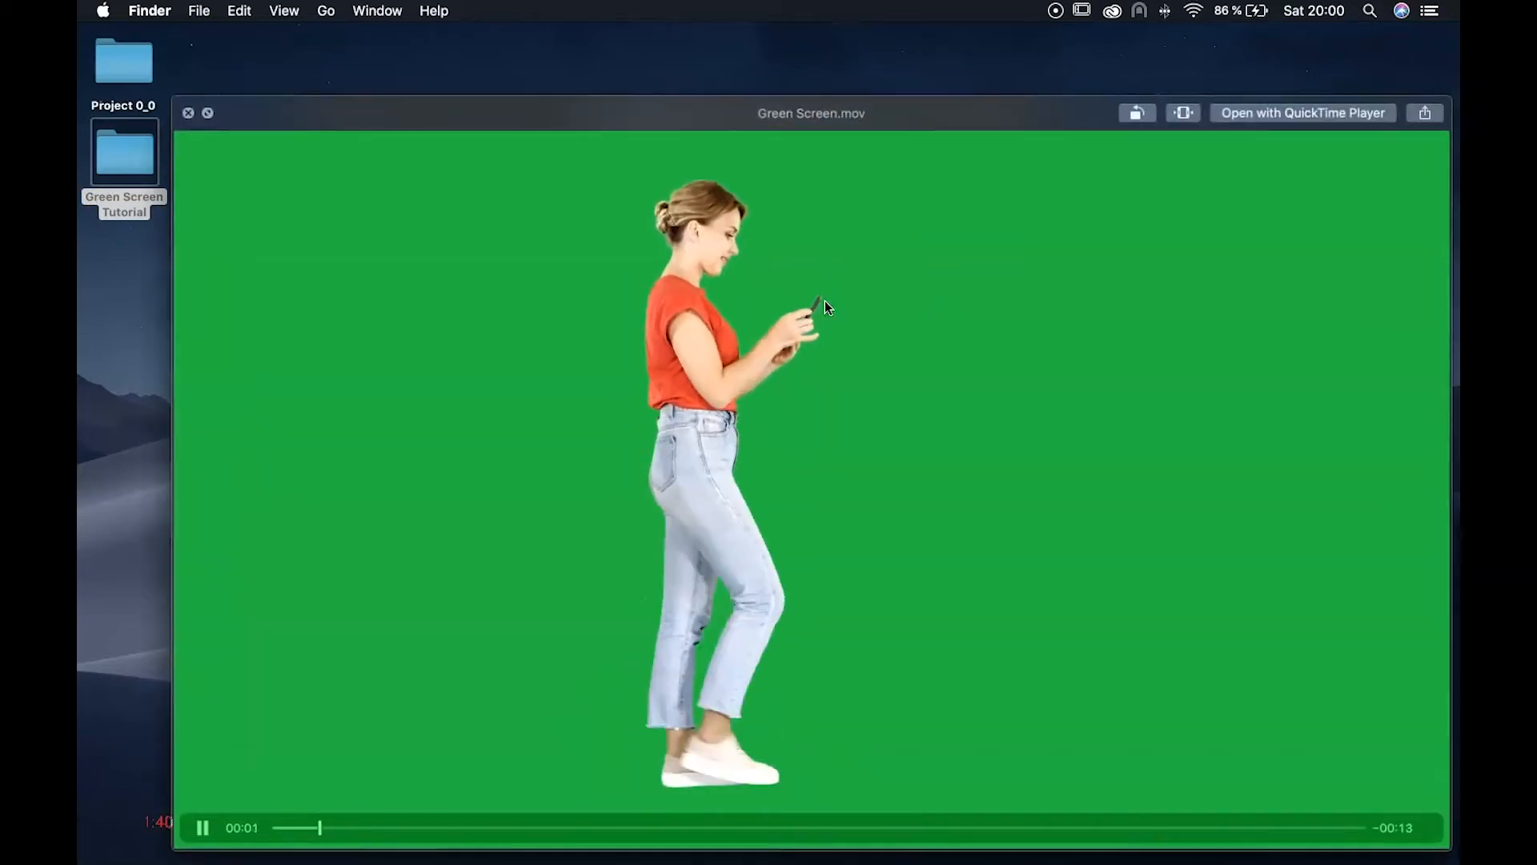
key("space")
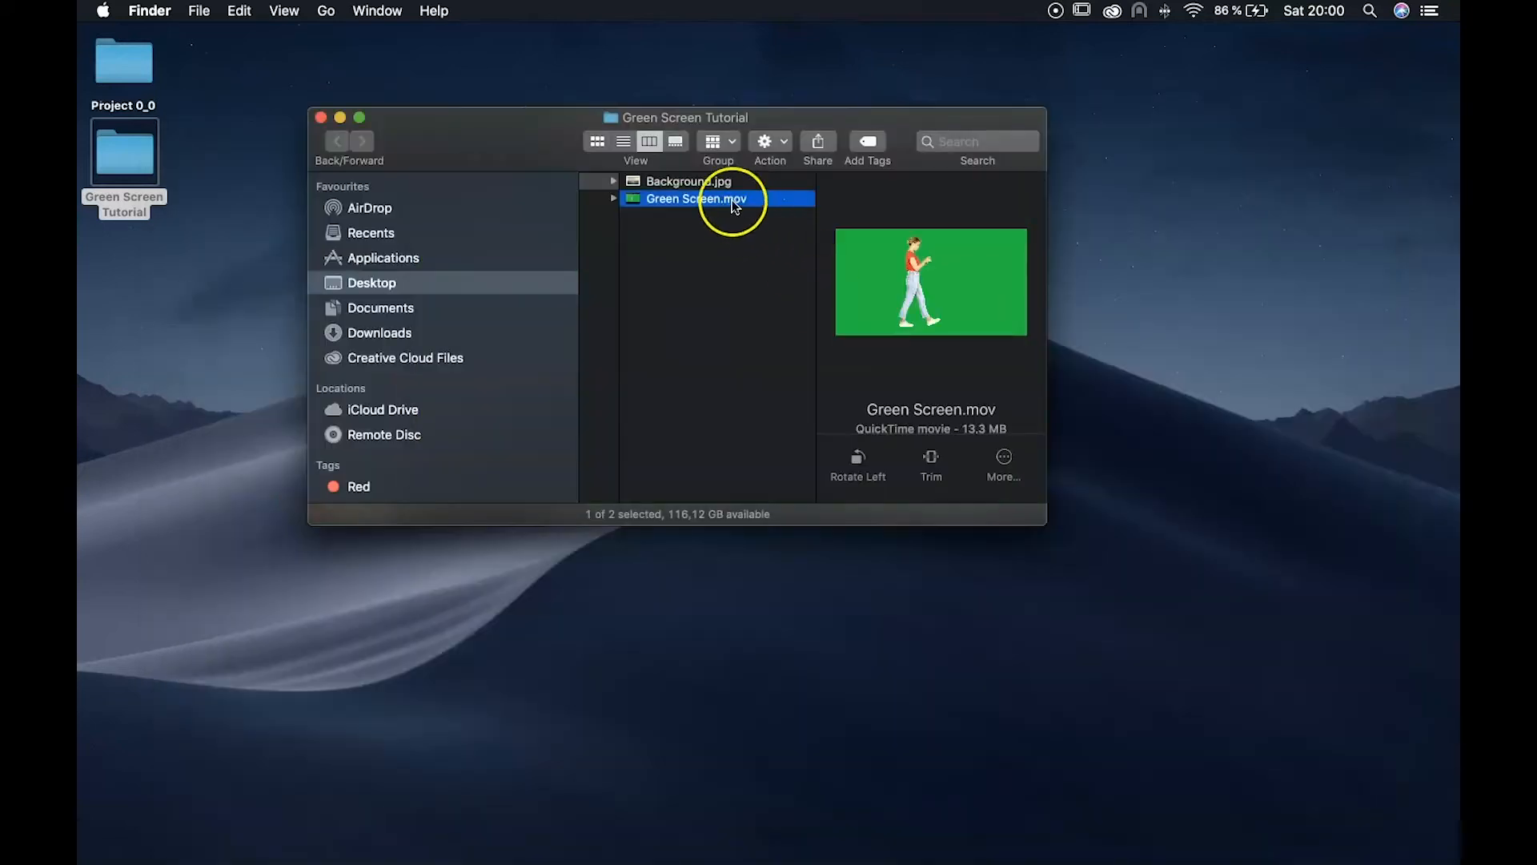
Step: Preview the Background.jpg image and close the Green Screen Tutorial folder window
left_click(714, 181)
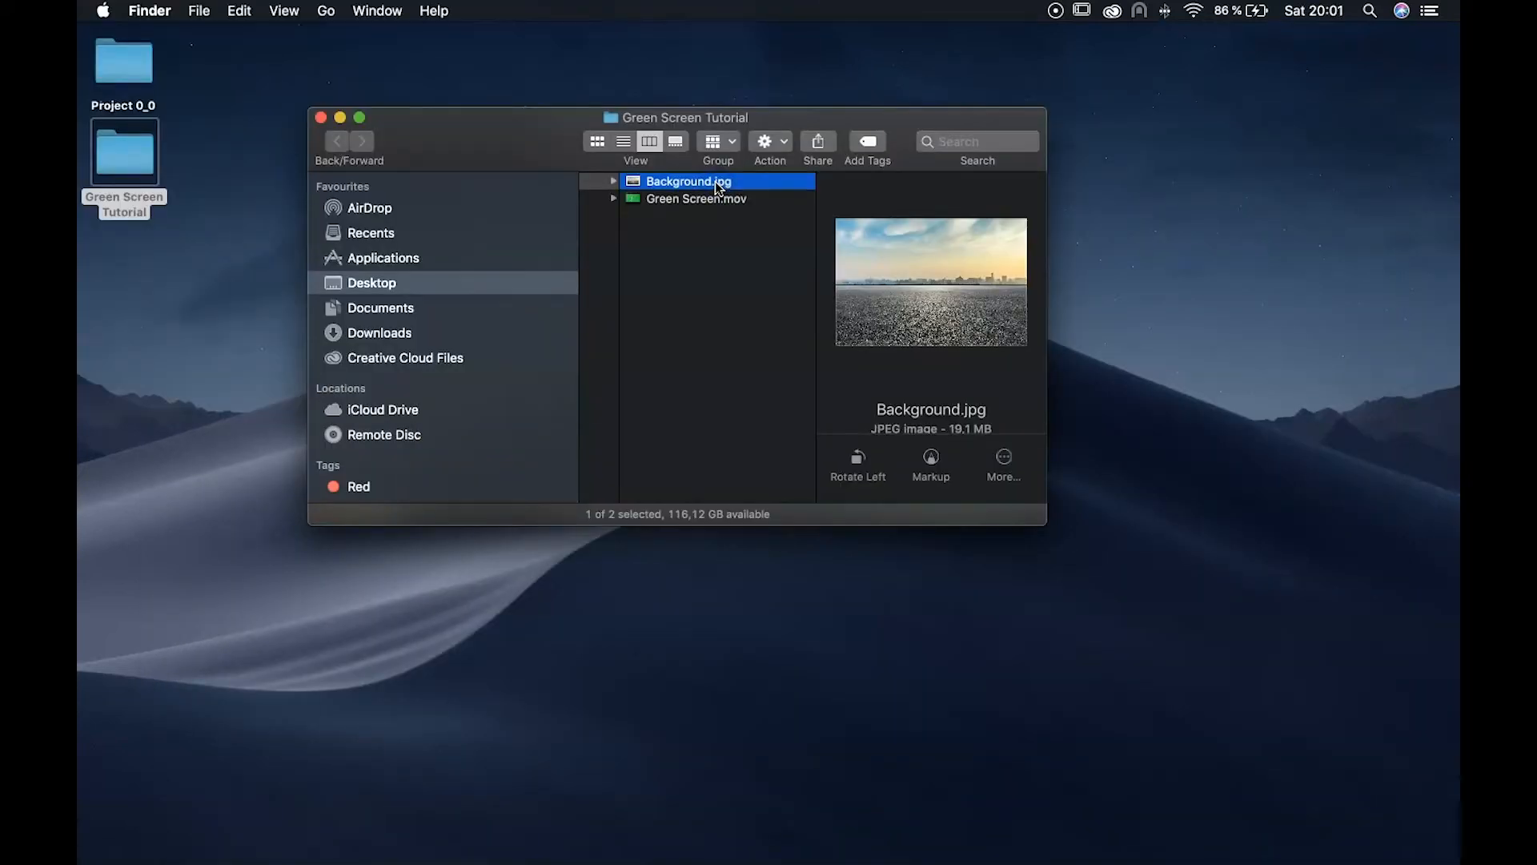
key("space")
left_click(716, 200)
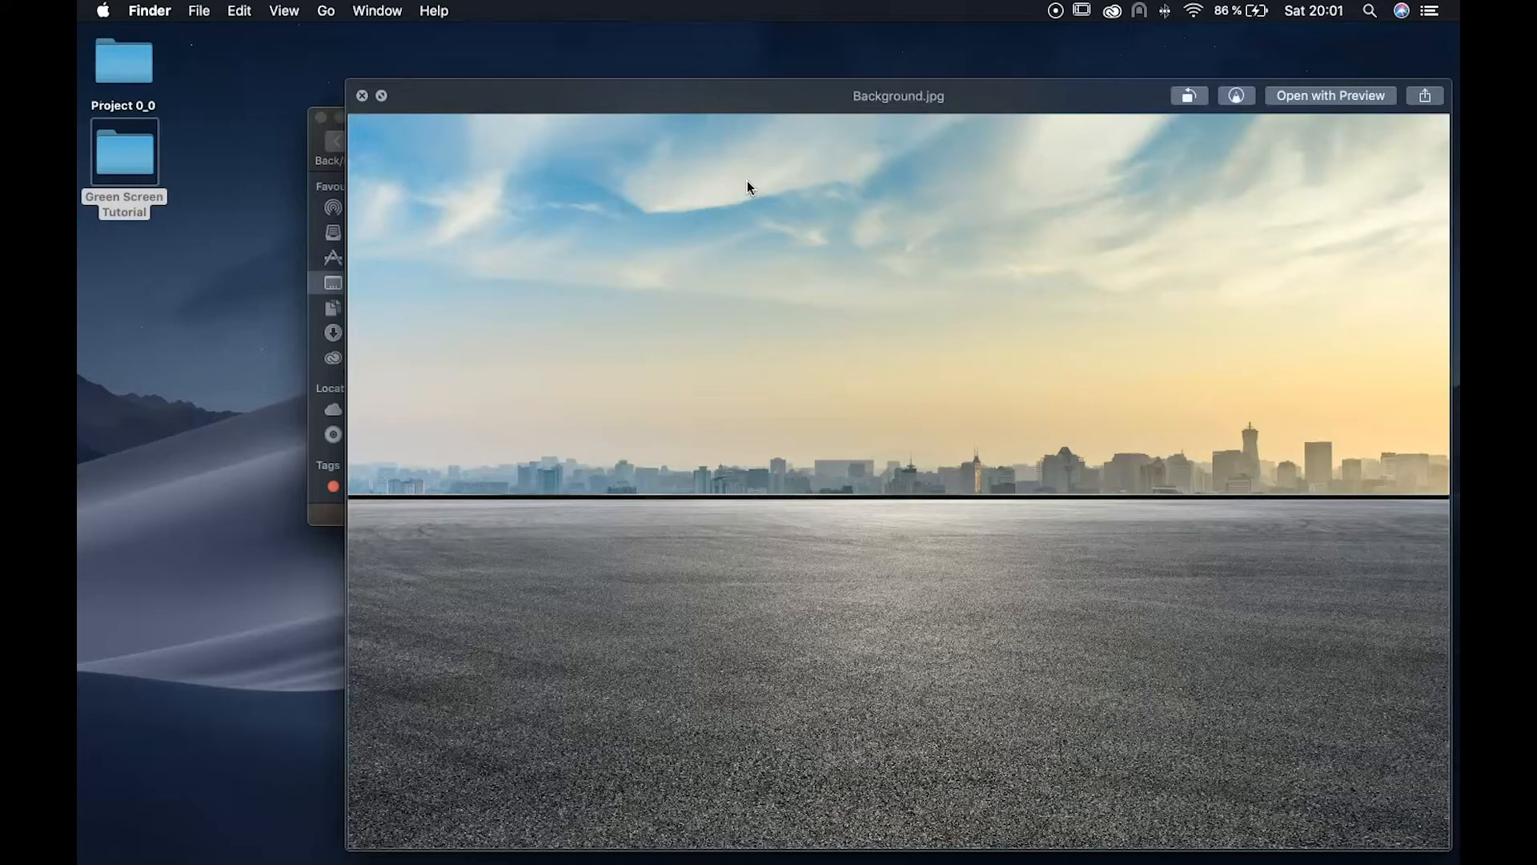
key("space")
left_click(309, 135)
left_click(320, 117)
Step: Switch back to After Effects and import Green Screen.mov into the project as footage
left_click(831, 857)
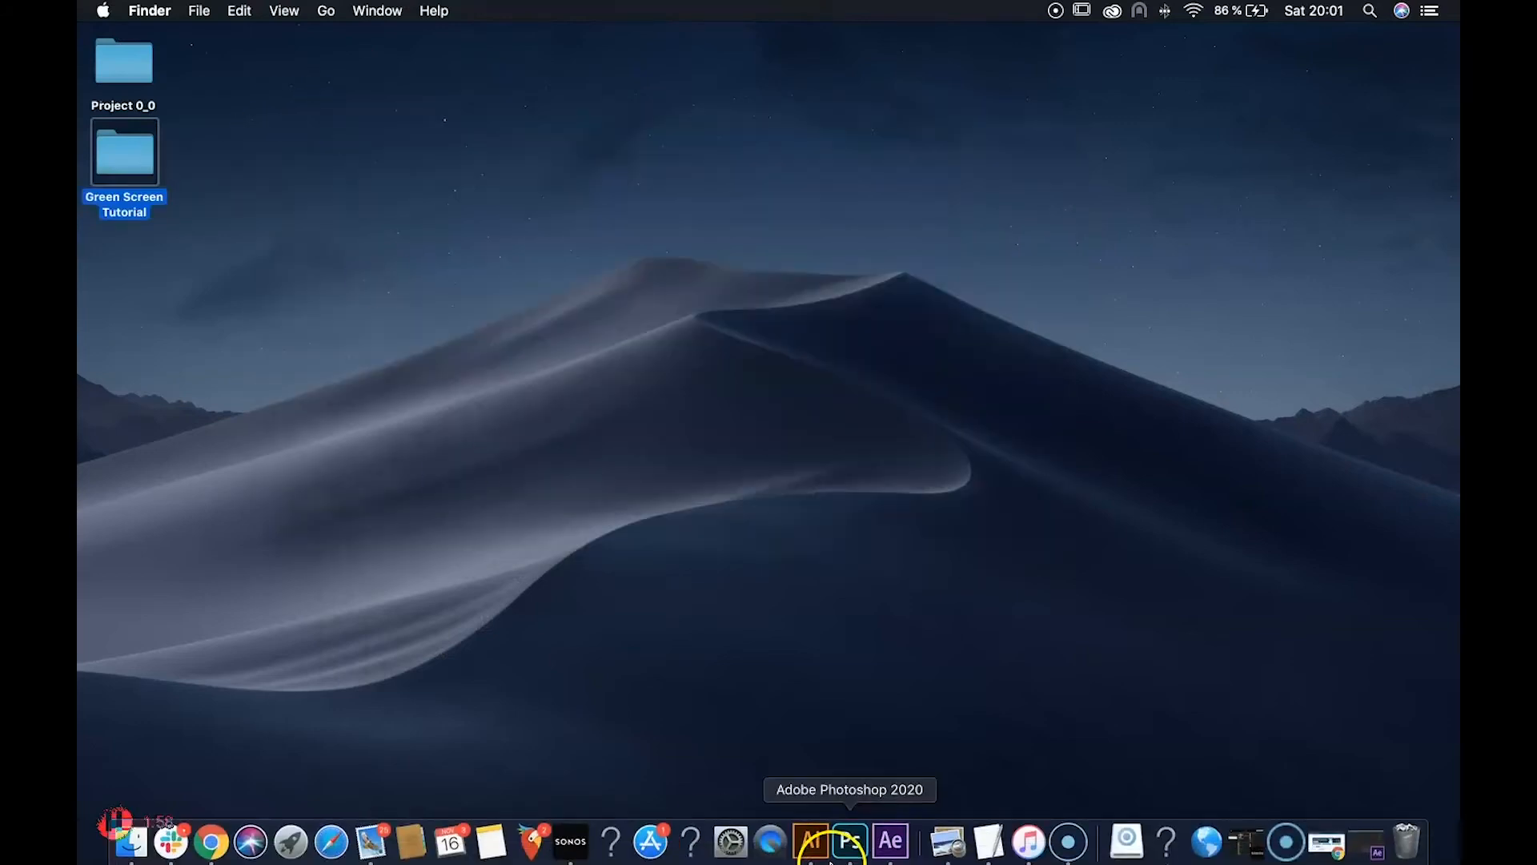
left_click(890, 842)
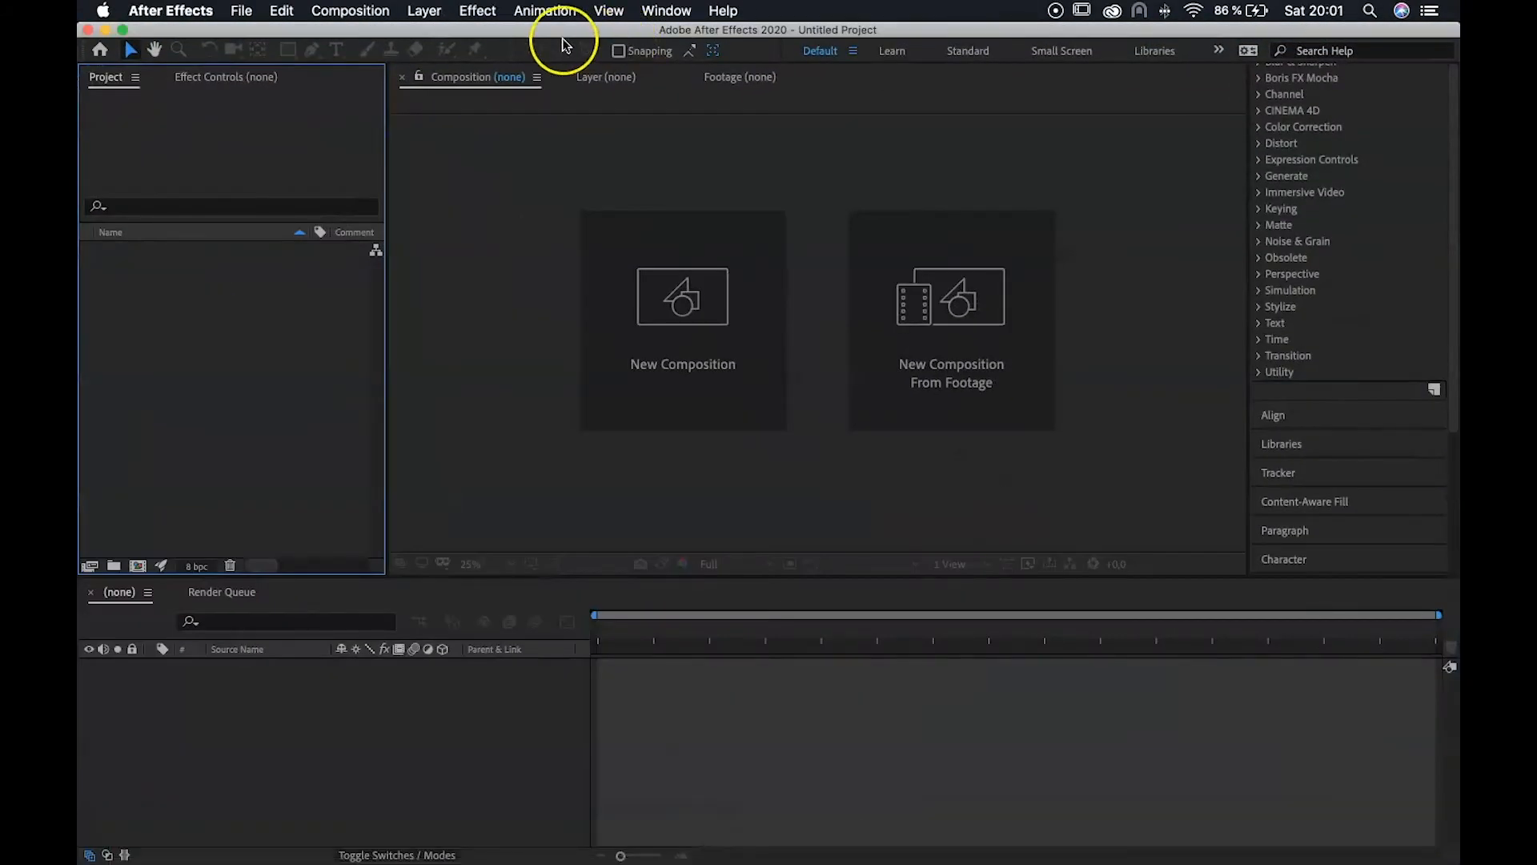
left_click(757, 378)
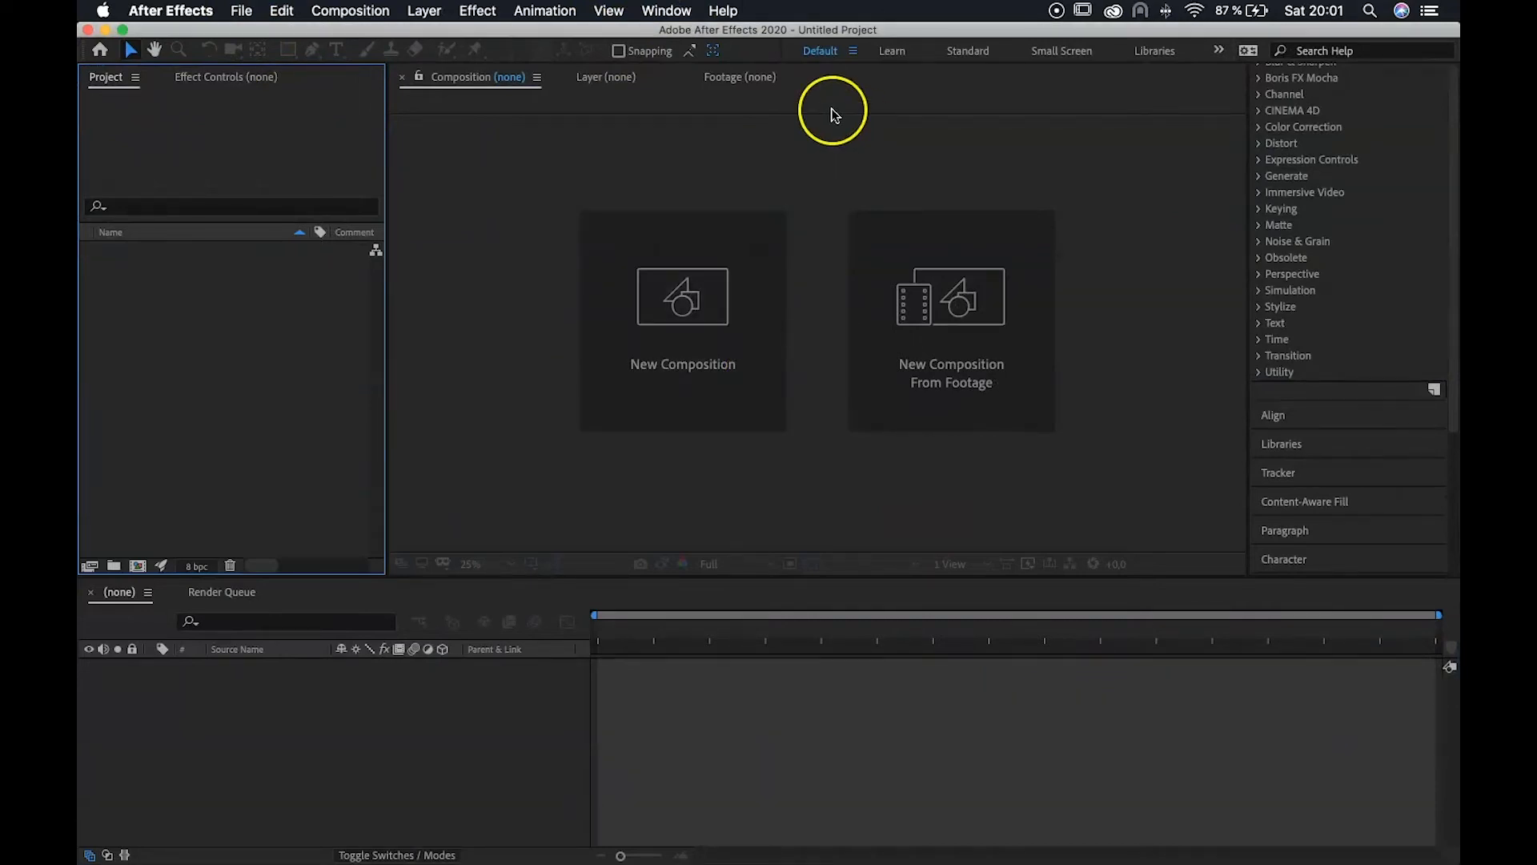
left_click(251, 15)
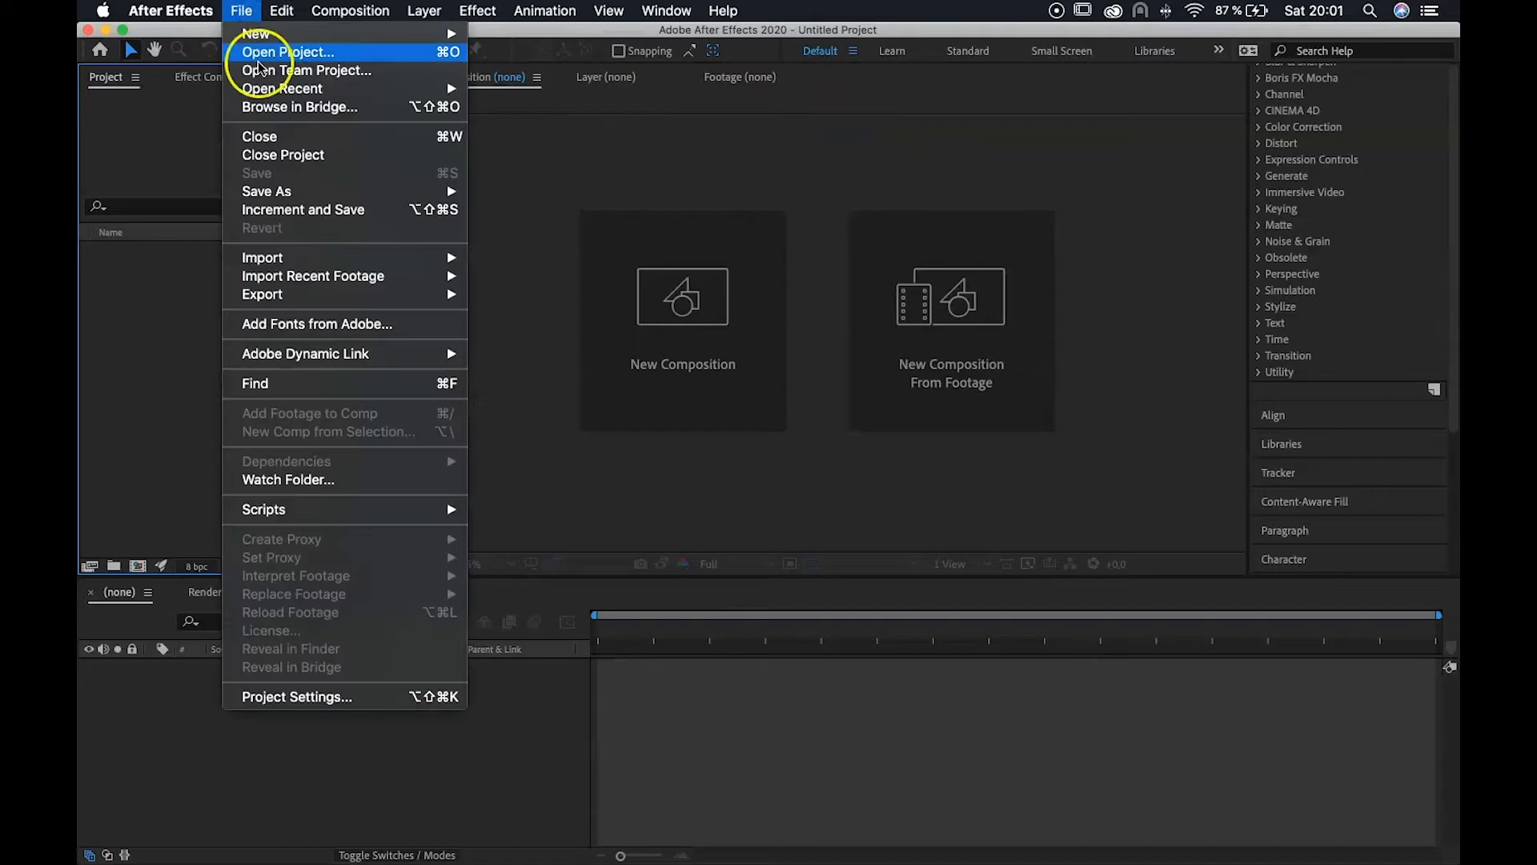
mouse_move(309, 257)
left_click(528, 257)
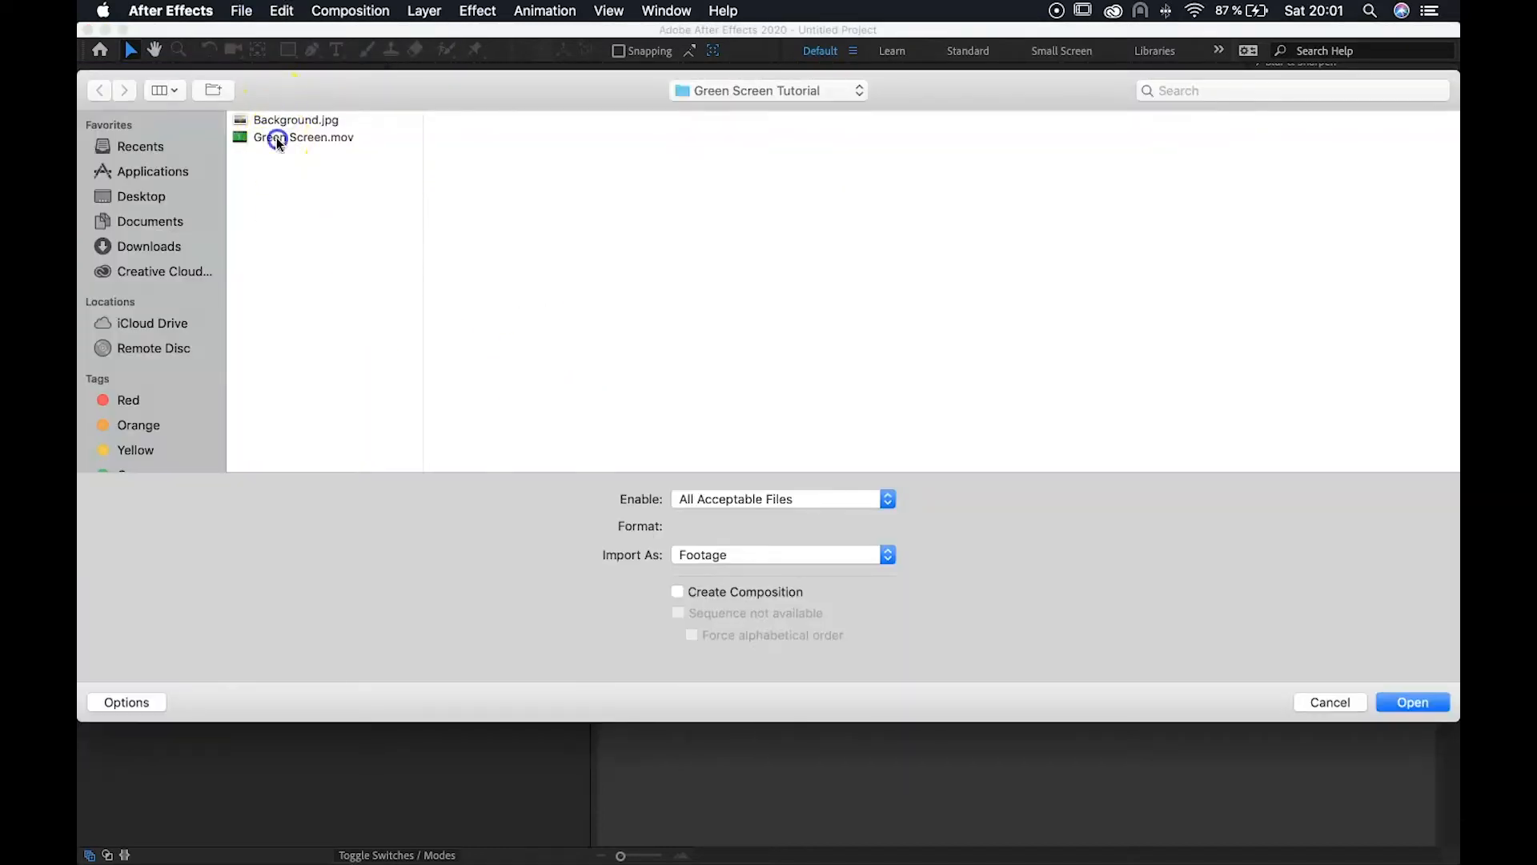
left_click(278, 140)
left_click(1412, 702)
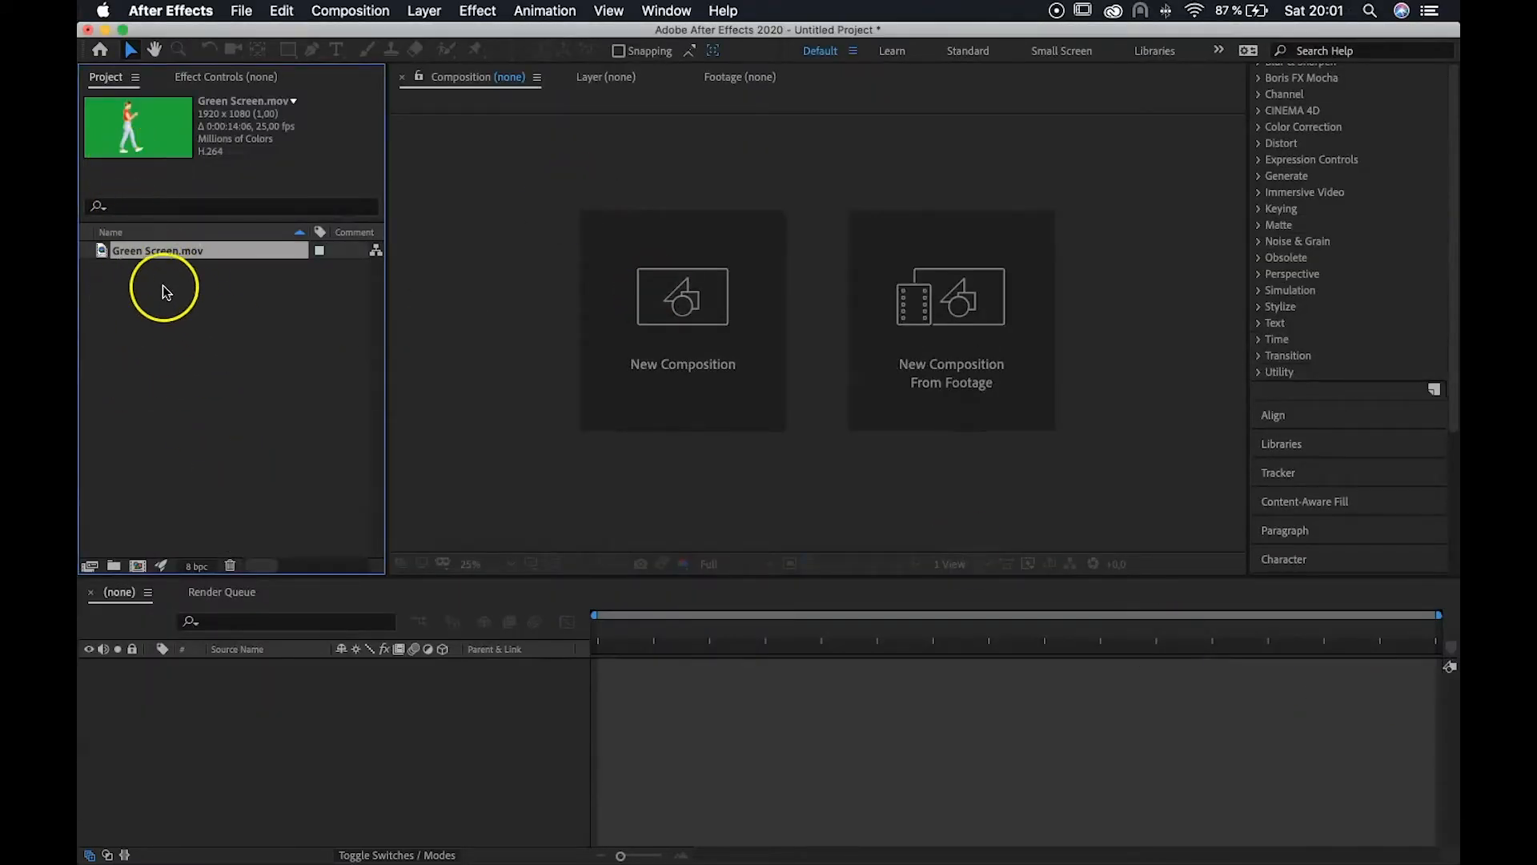
Step: Create a new composition from the imported Green Screen.mov footage and look at its frame
left_click_drag(159, 250, 761, 322)
left_click(713, 321)
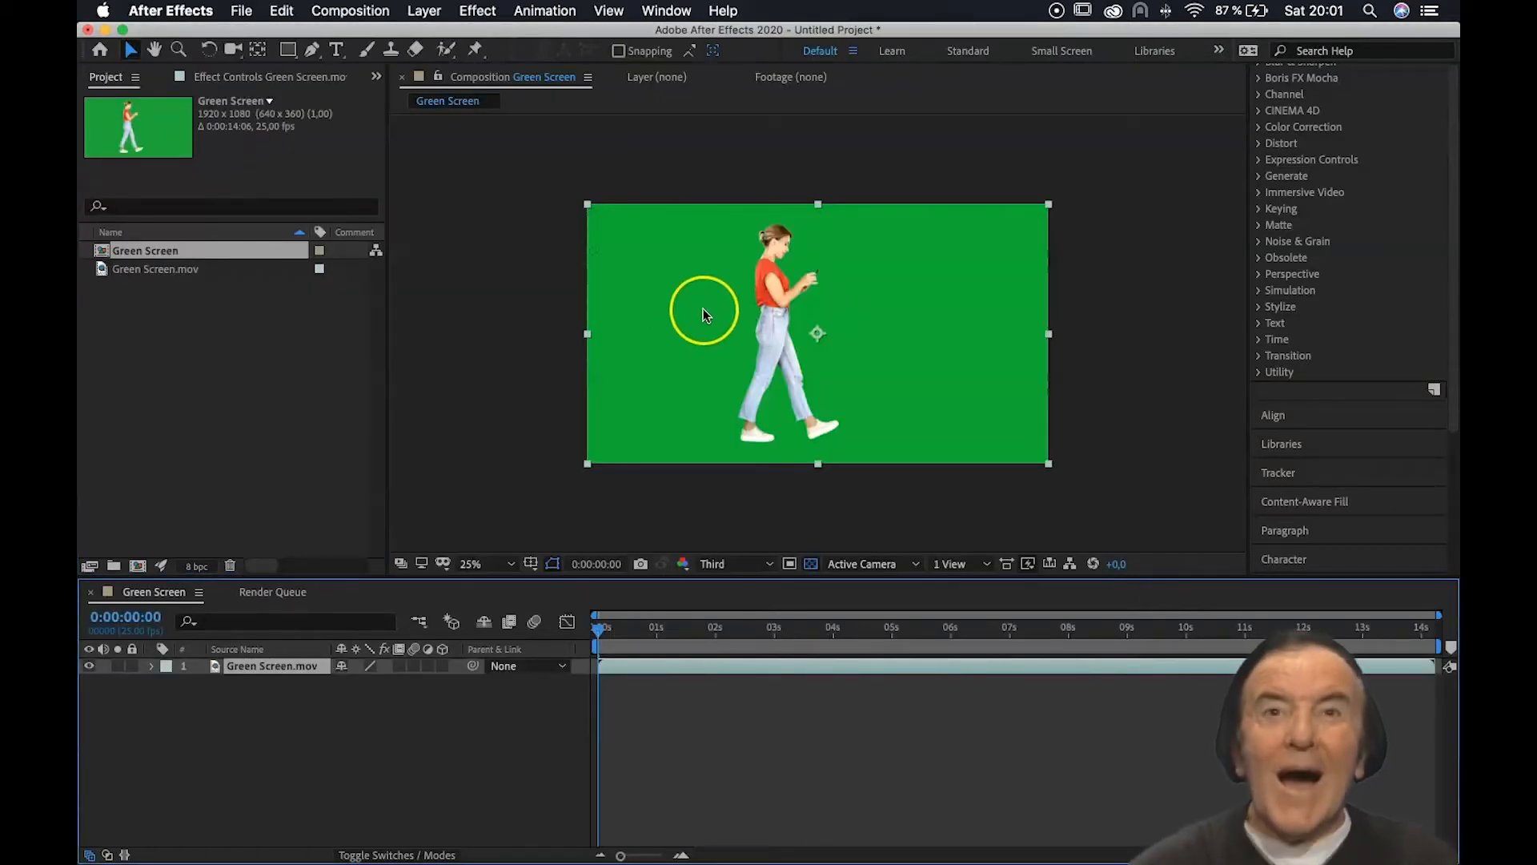
scroll(1113, 260, "up", 1)
scroll(1113, 259, "down", 1)
scroll(1113, 260, "up", 2)
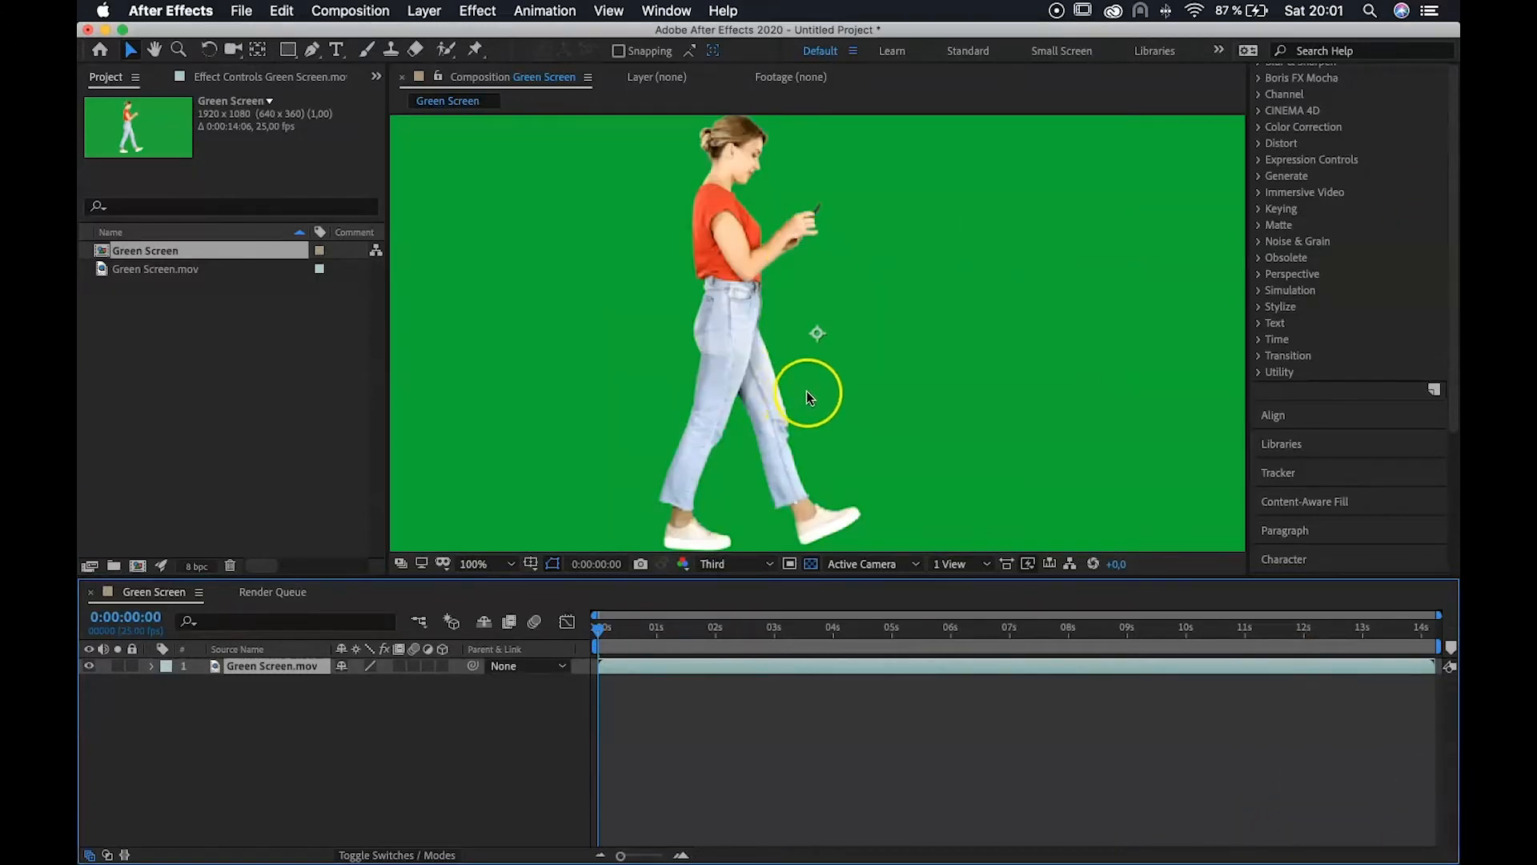
scroll(807, 395, "down", 2)
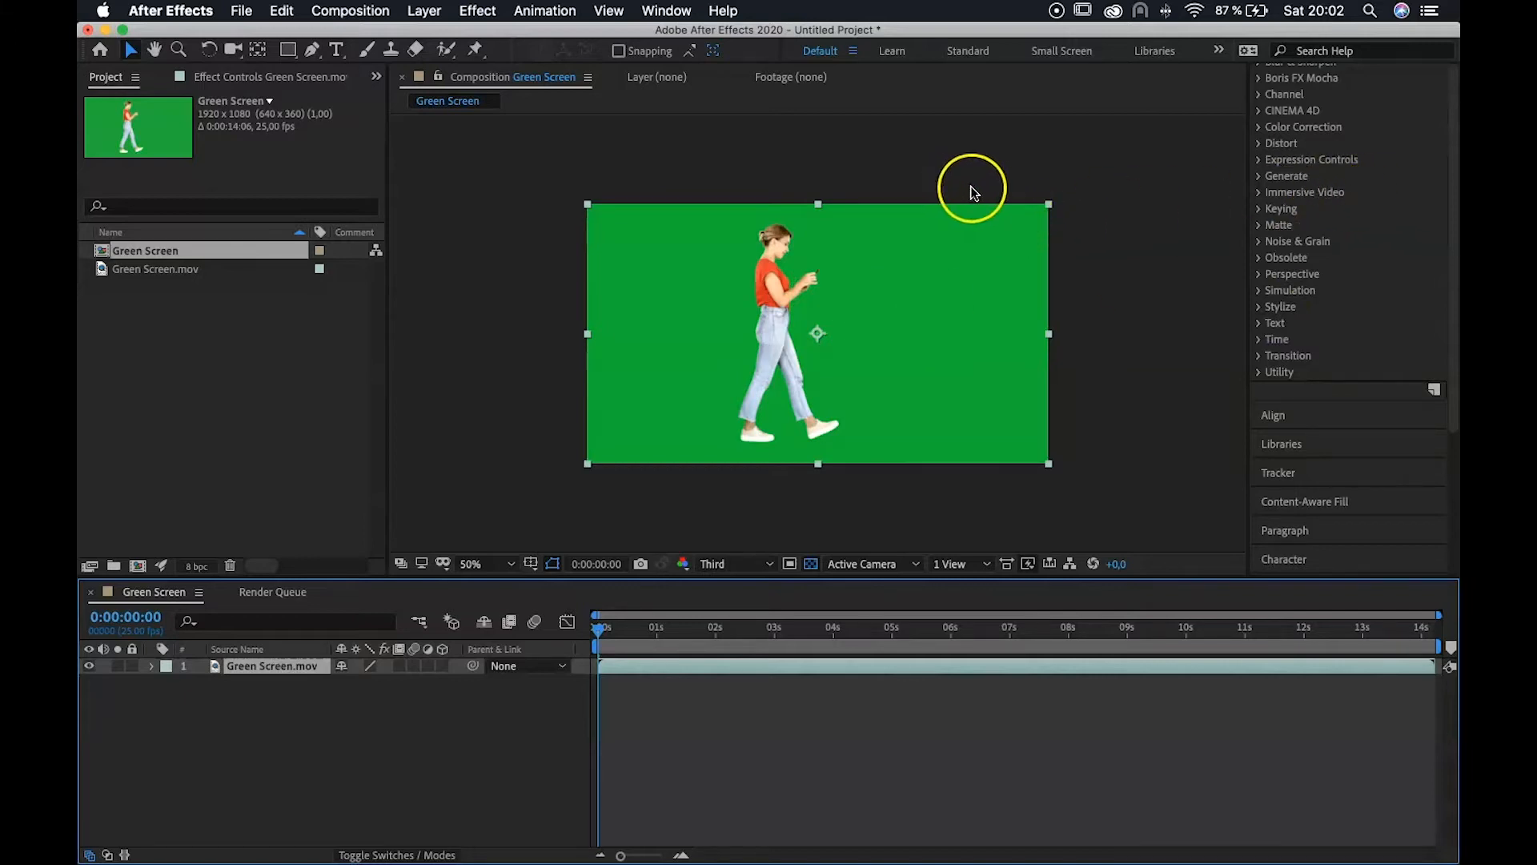
scroll(1343, 157, "up", 5)
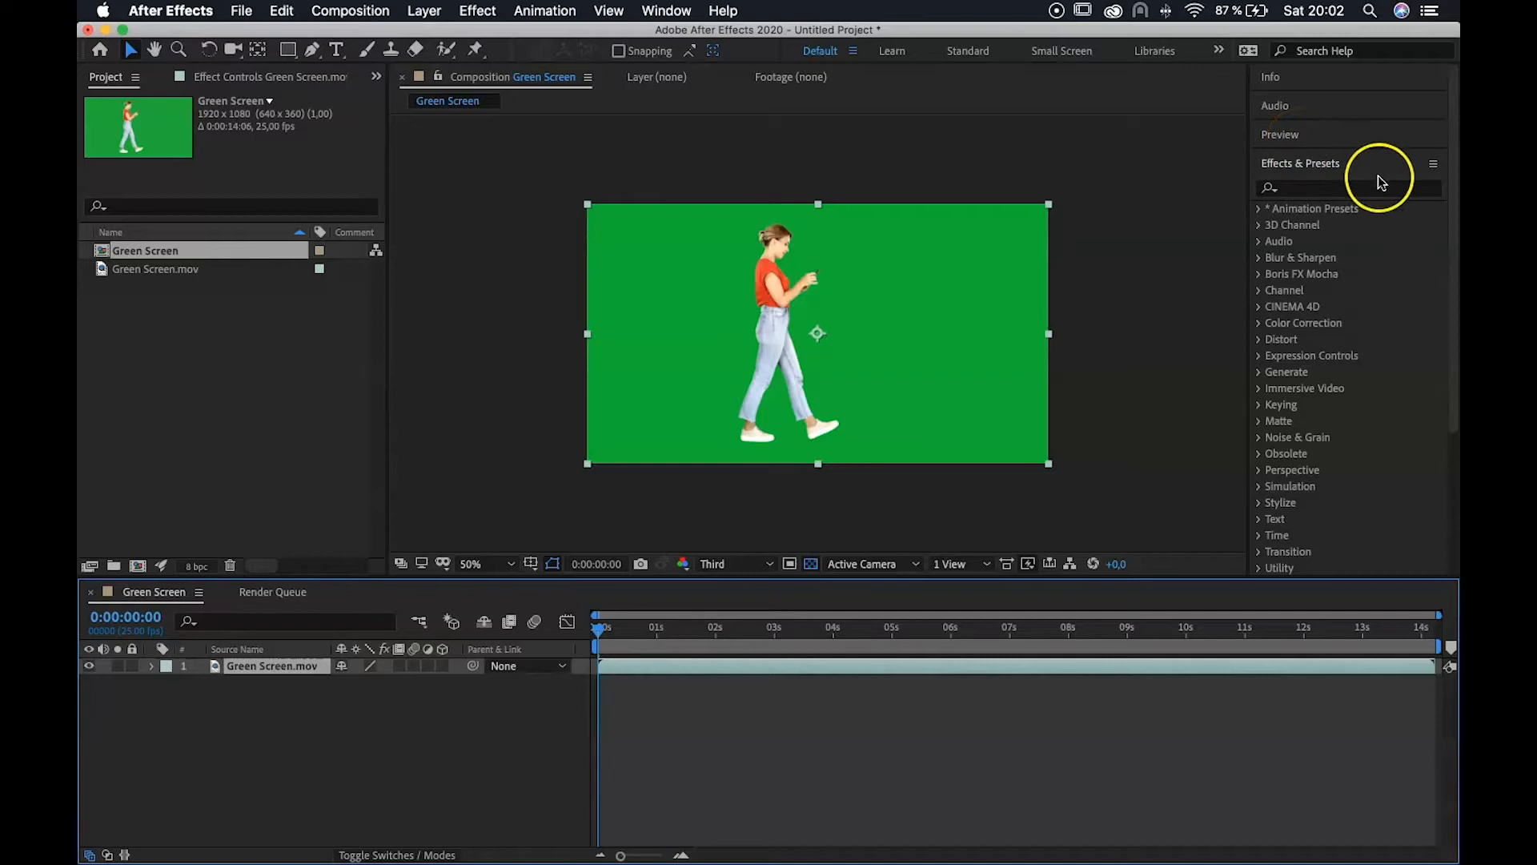
left_click(1434, 166)
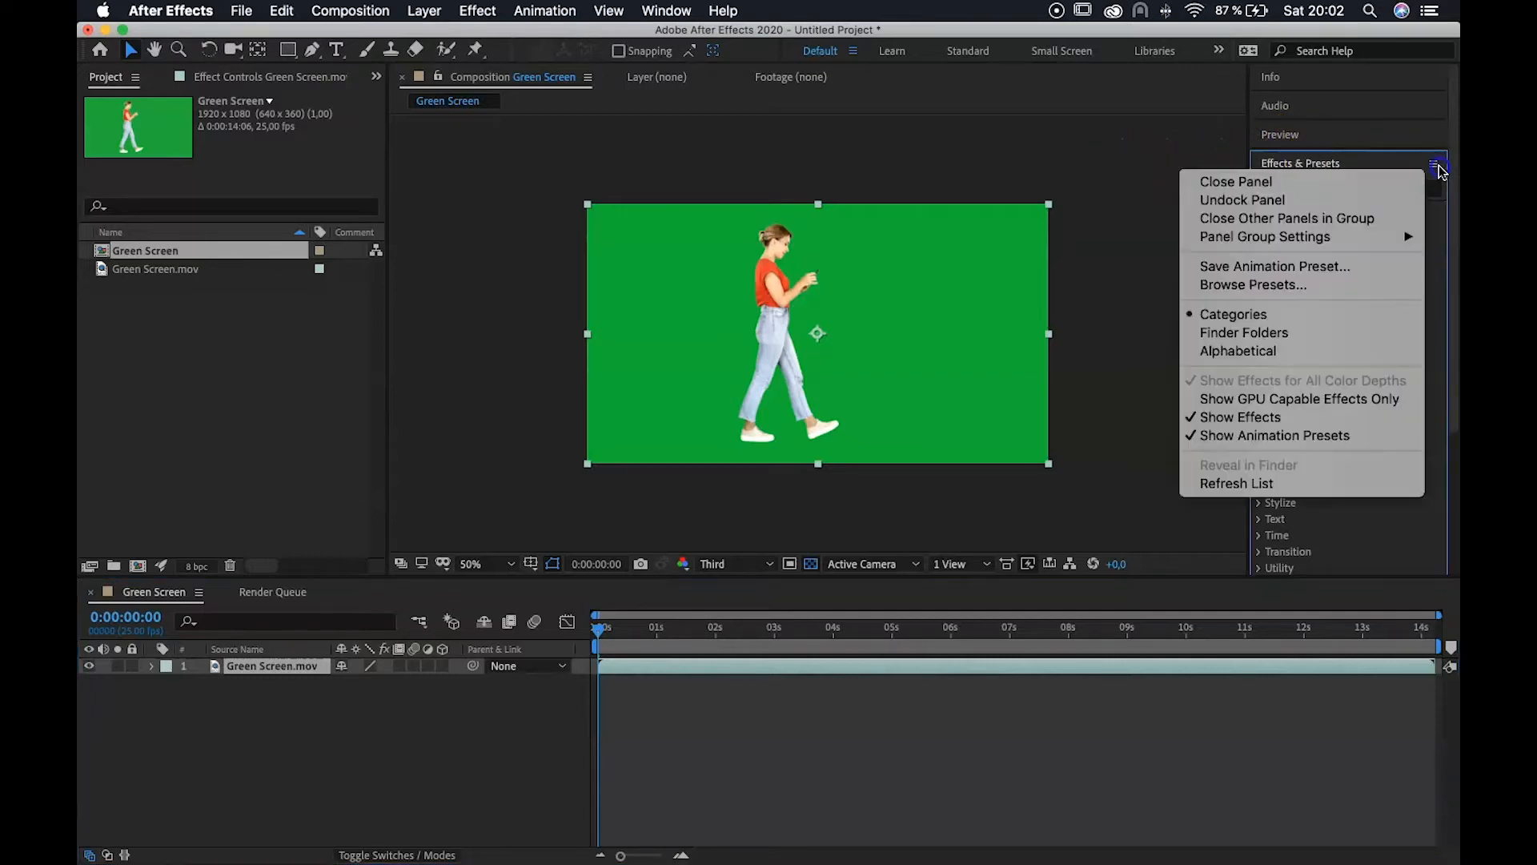
left_click(1351, 136)
left_click(1351, 136)
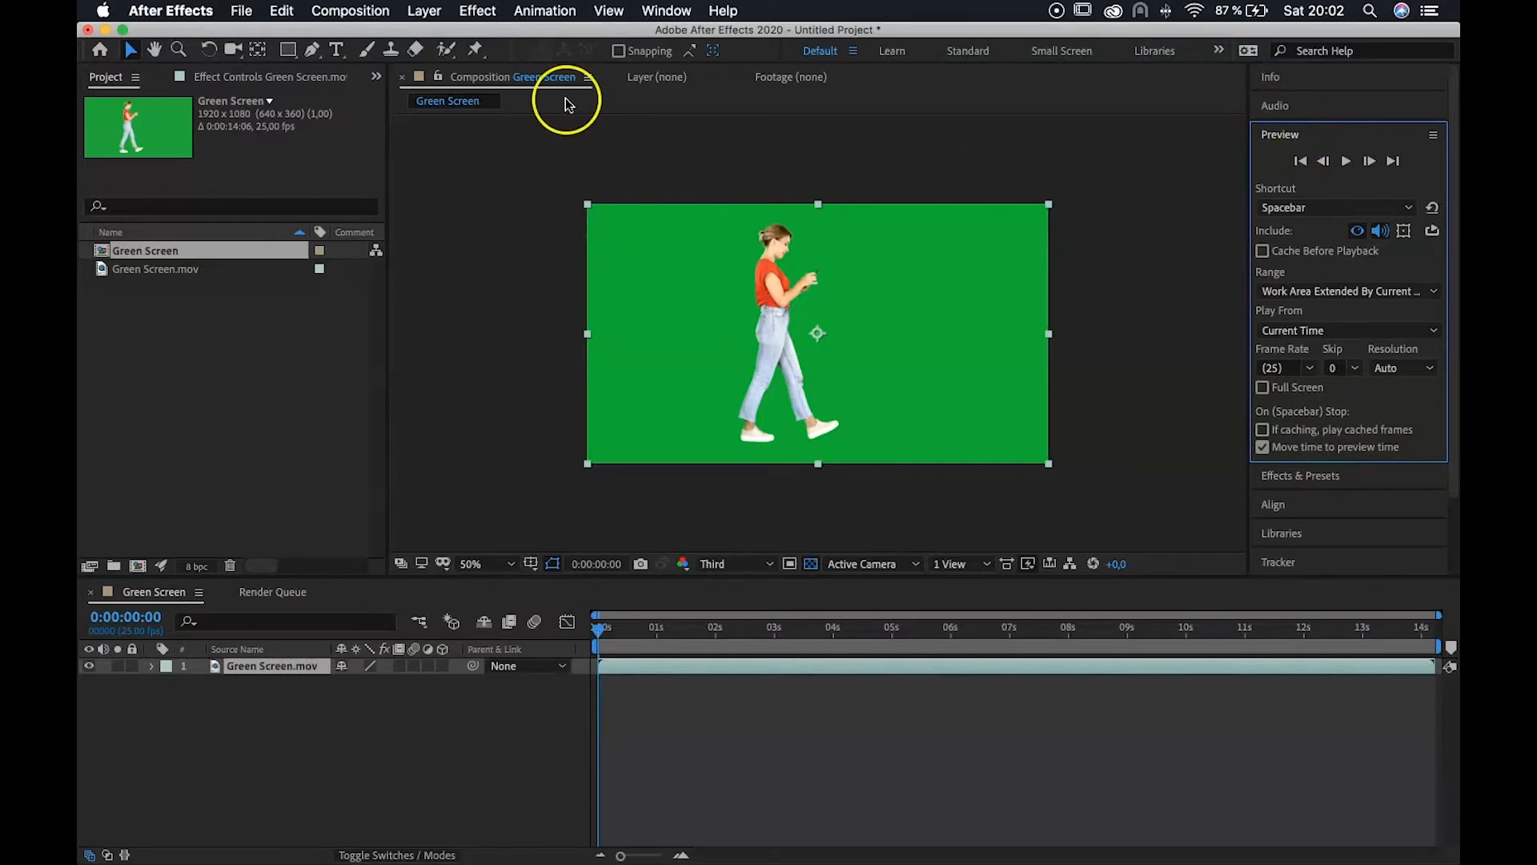
left_click(1350, 477)
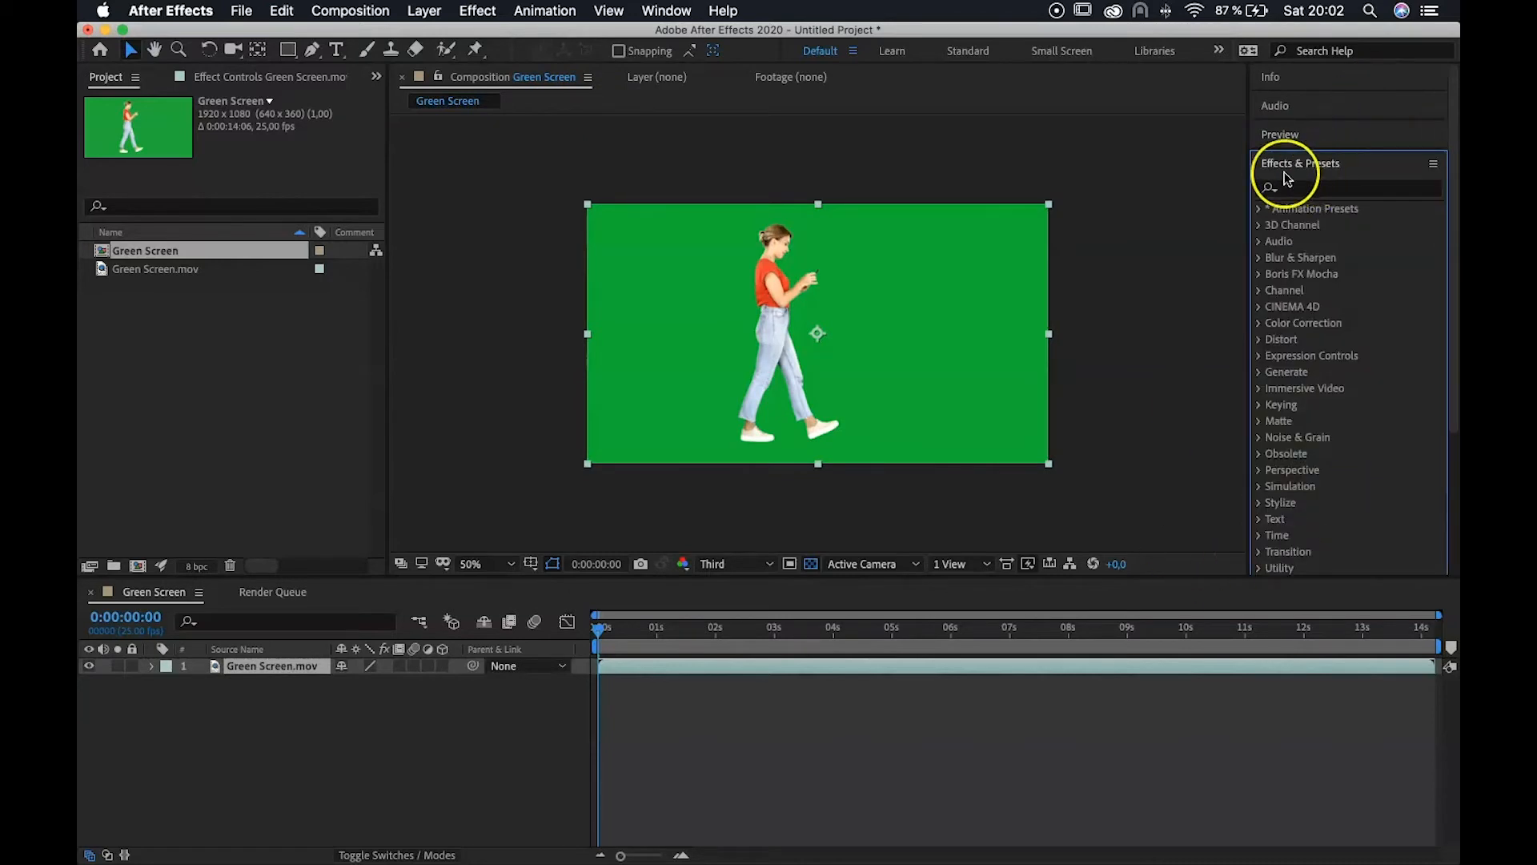
Step: Search the effects for "kEY" and apply the Keylight (1.2) effect to the Green Screen.mov footage in the composition
left_click(1340, 191)
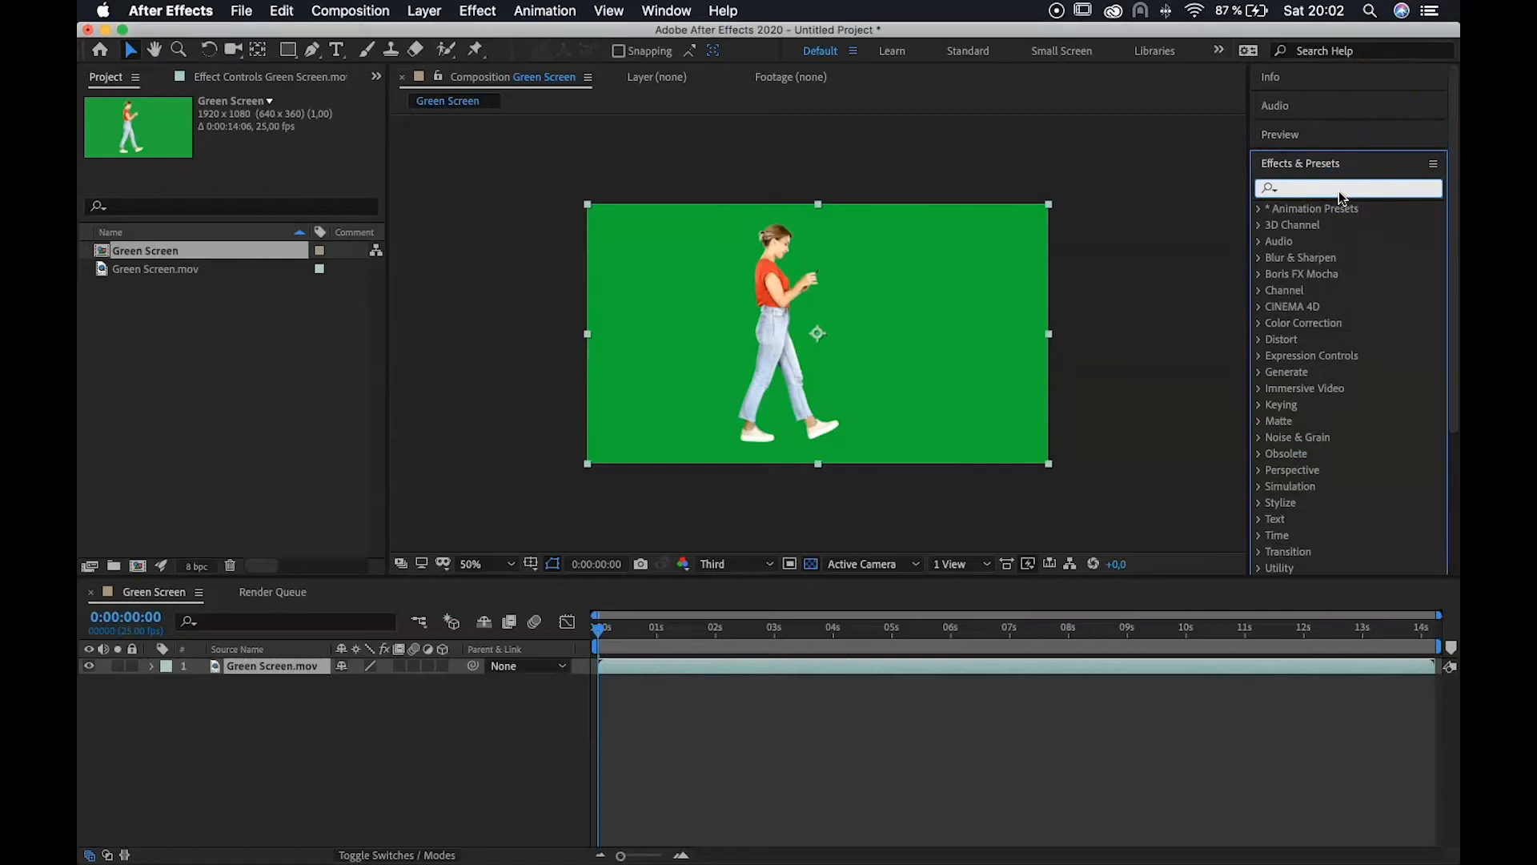
type("kEY")
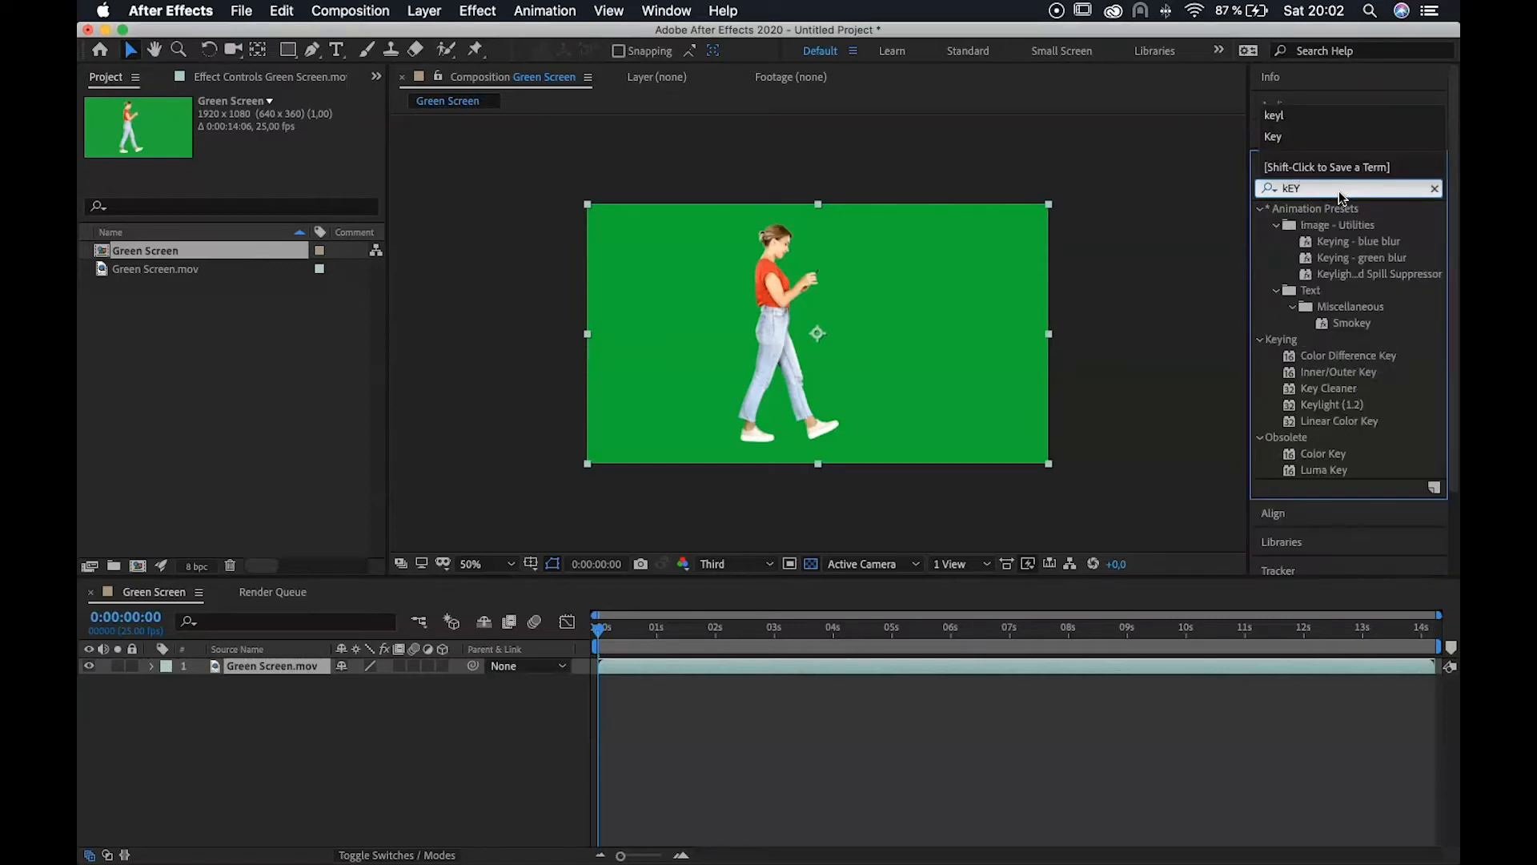
type("LIGHT")
left_click(1338, 169)
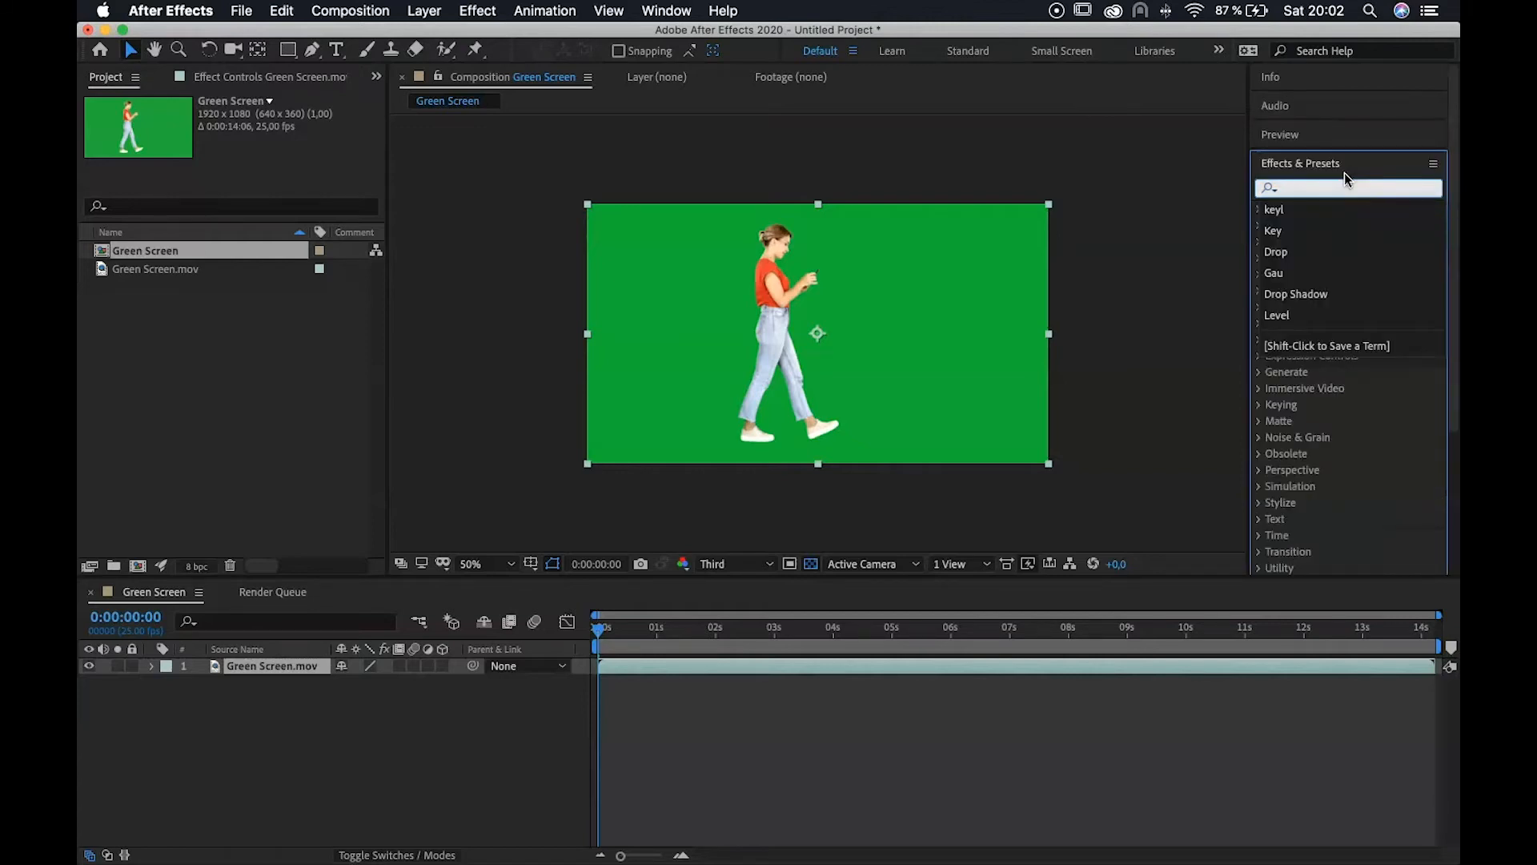
type("kEY")
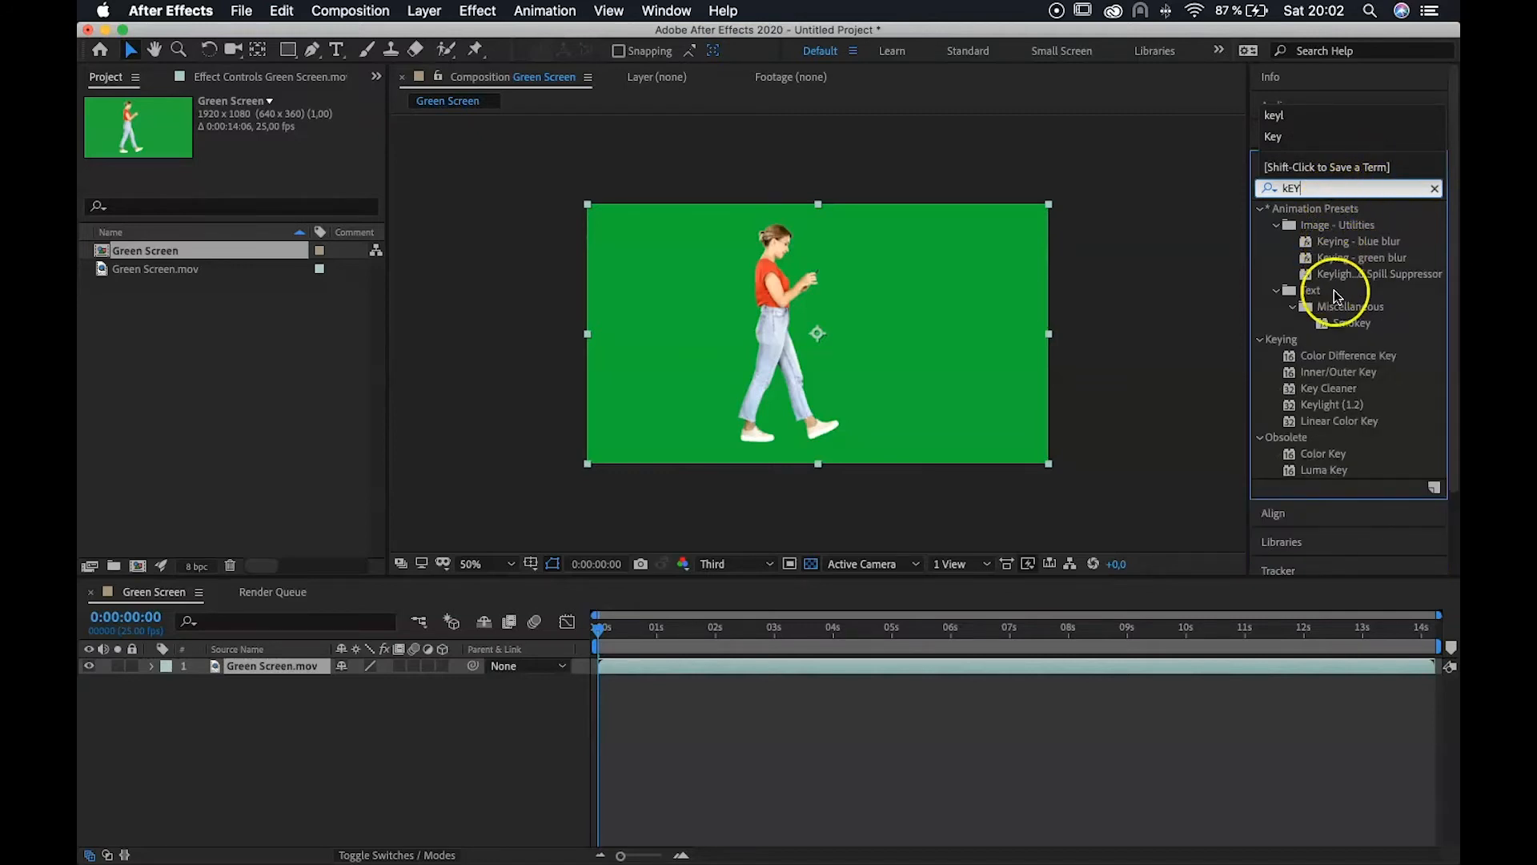
left_click(1332, 406)
left_click_drag(1342, 409, 871, 333)
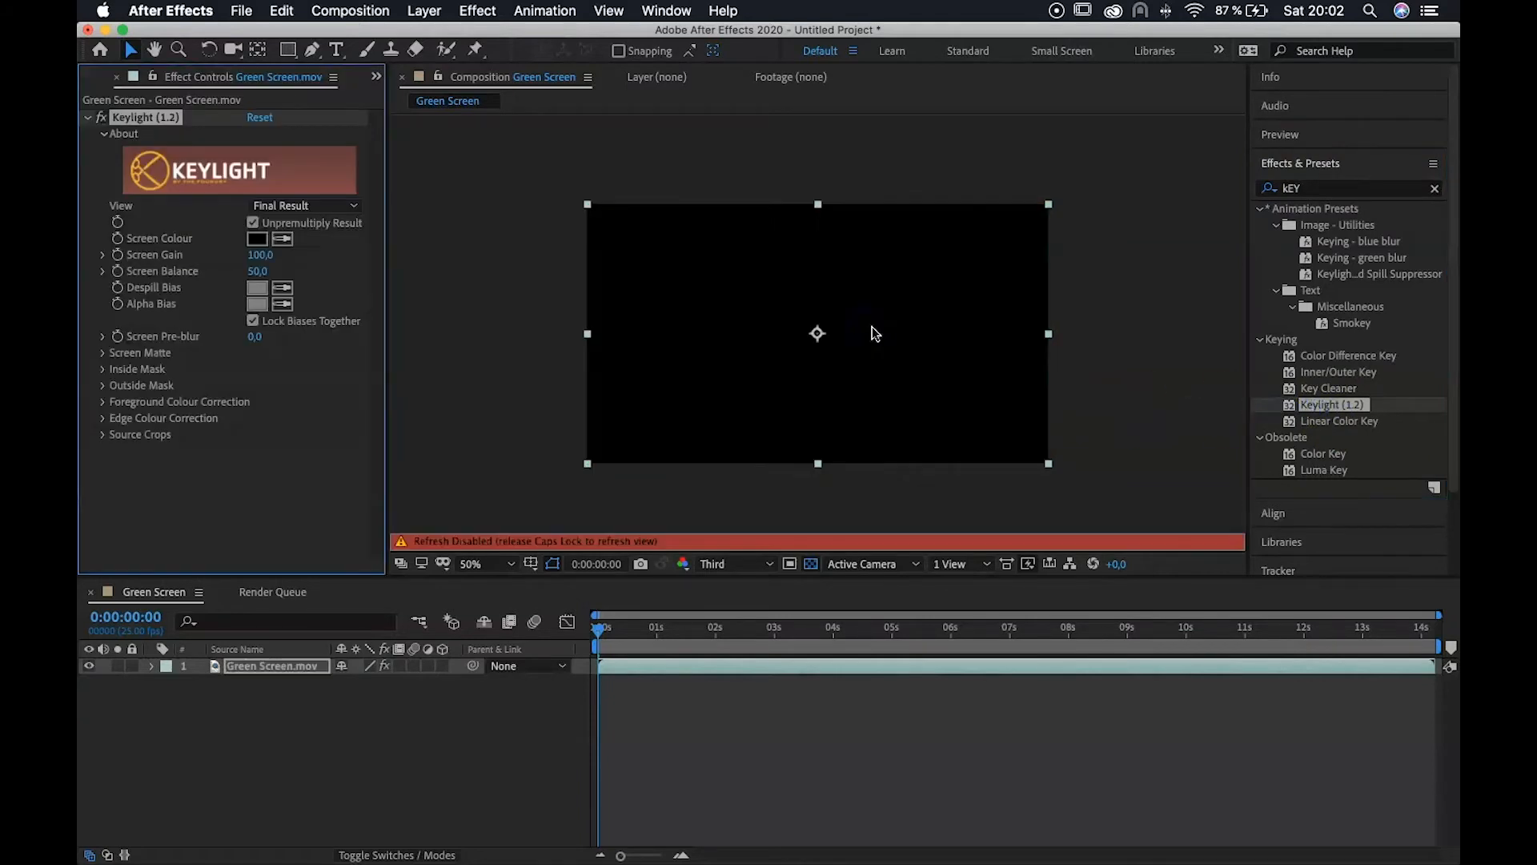
Step: Re-enable the view refresh and set Keylight's Screen Colour by sampling the green background beside the woman
left_click(818, 314)
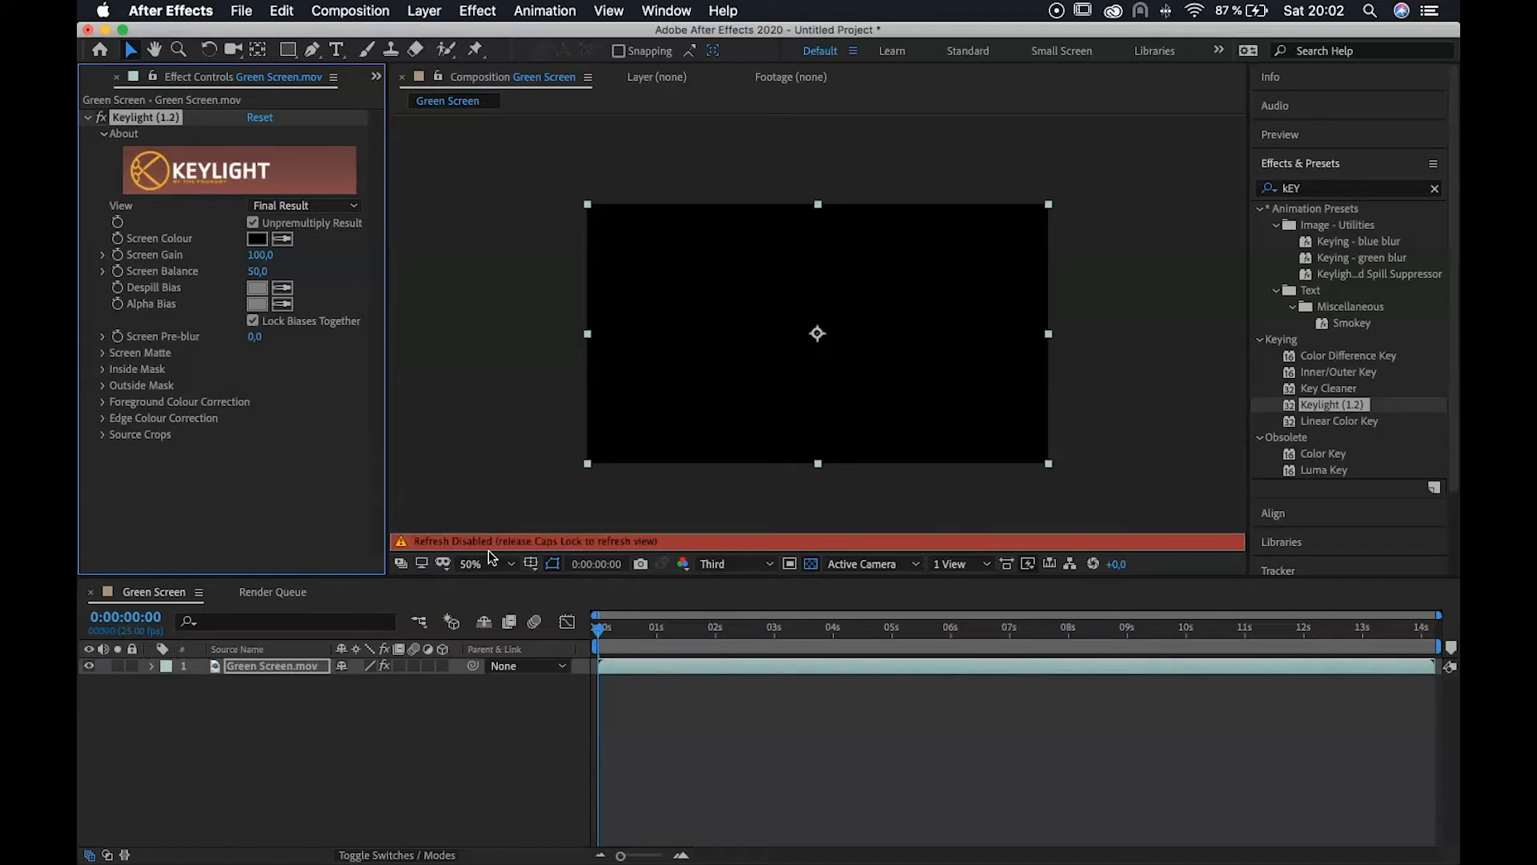
key("Caps_Lock")
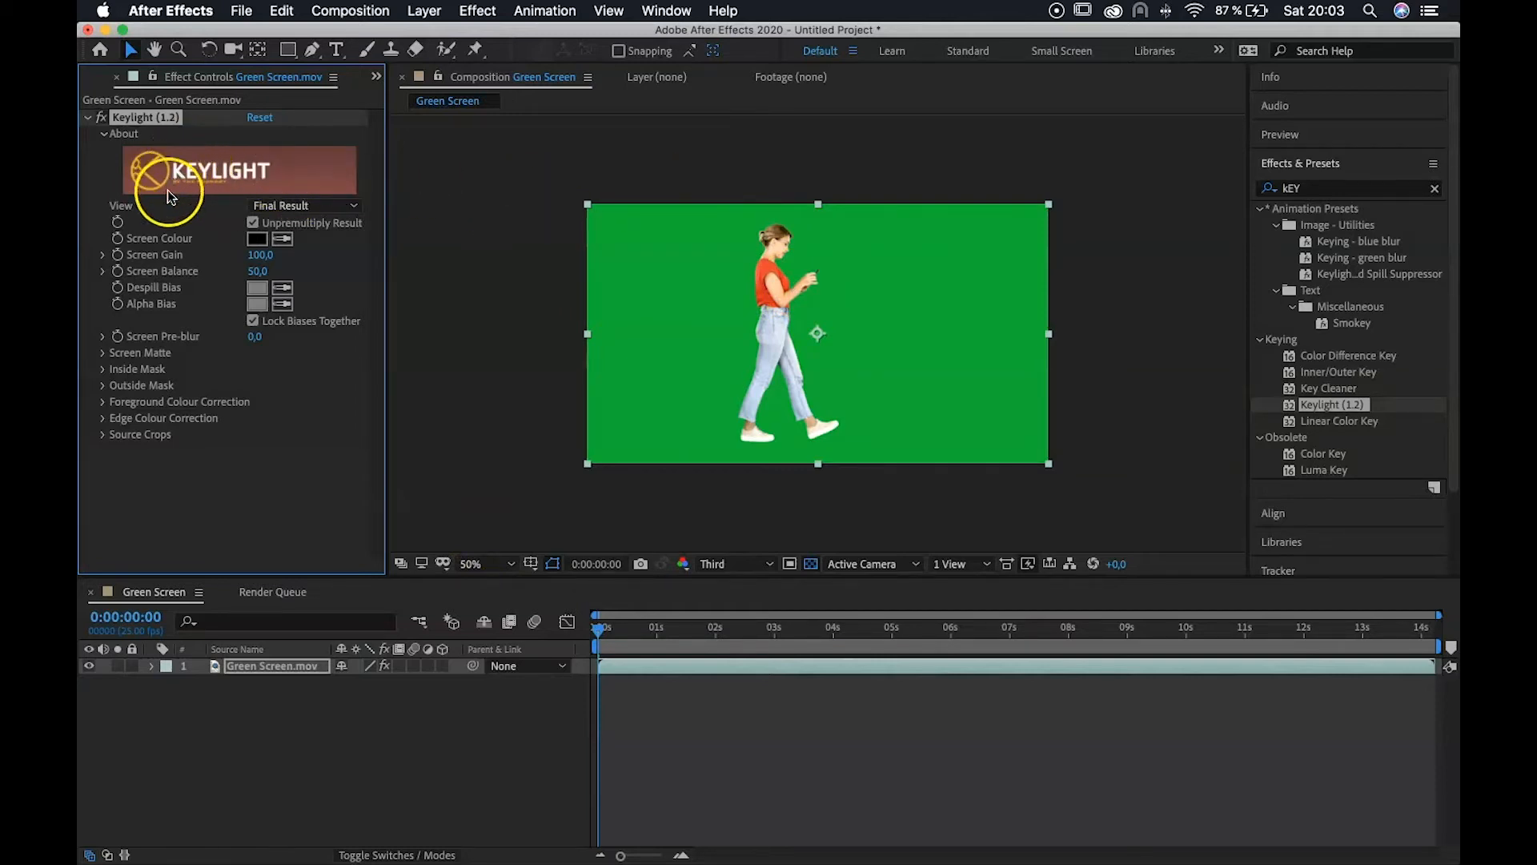
left_click(283, 240)
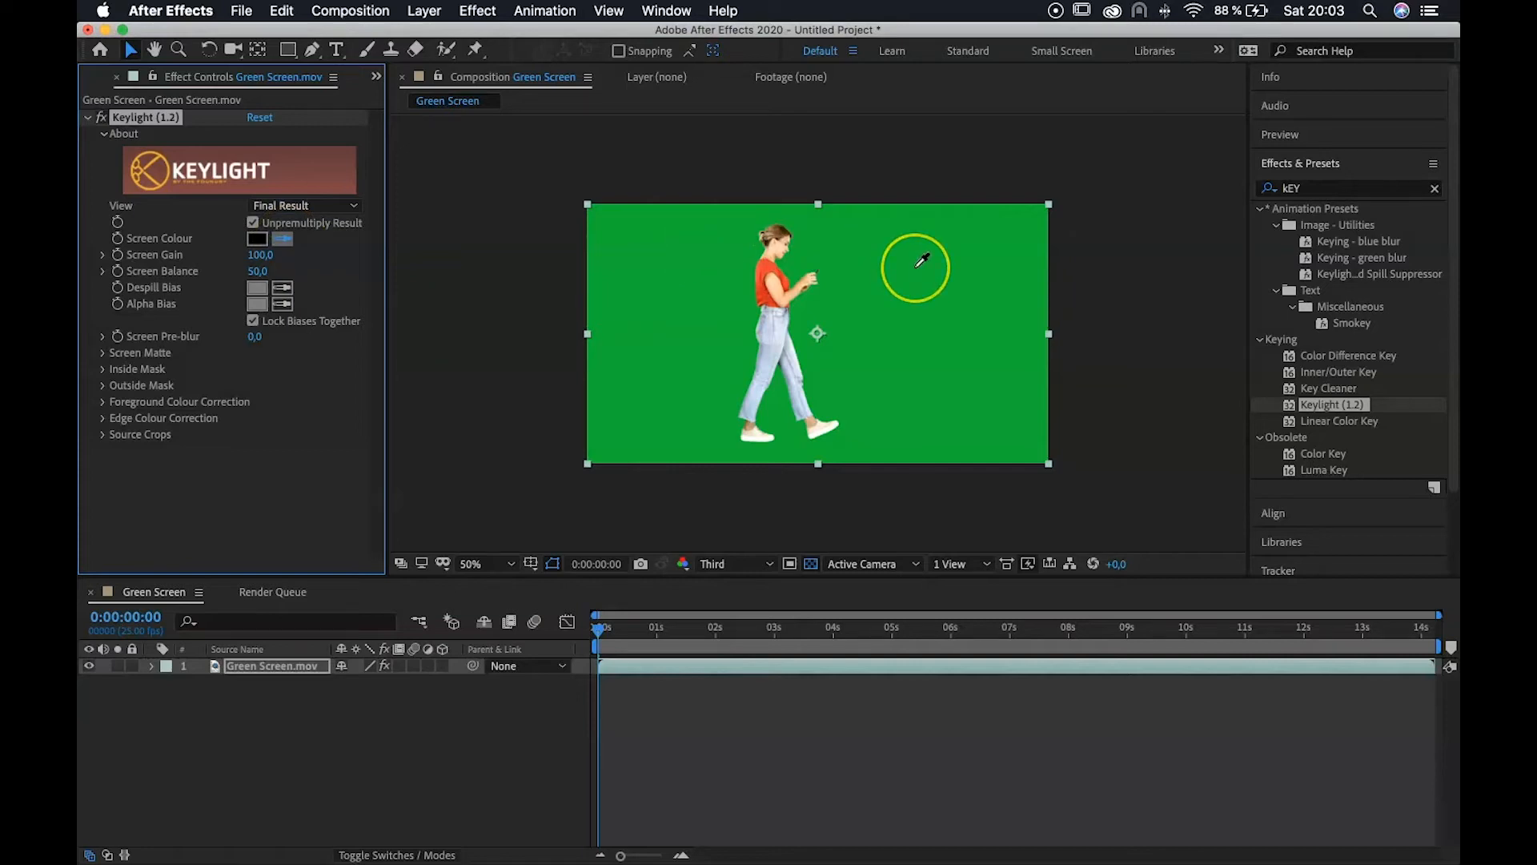
left_click(917, 266)
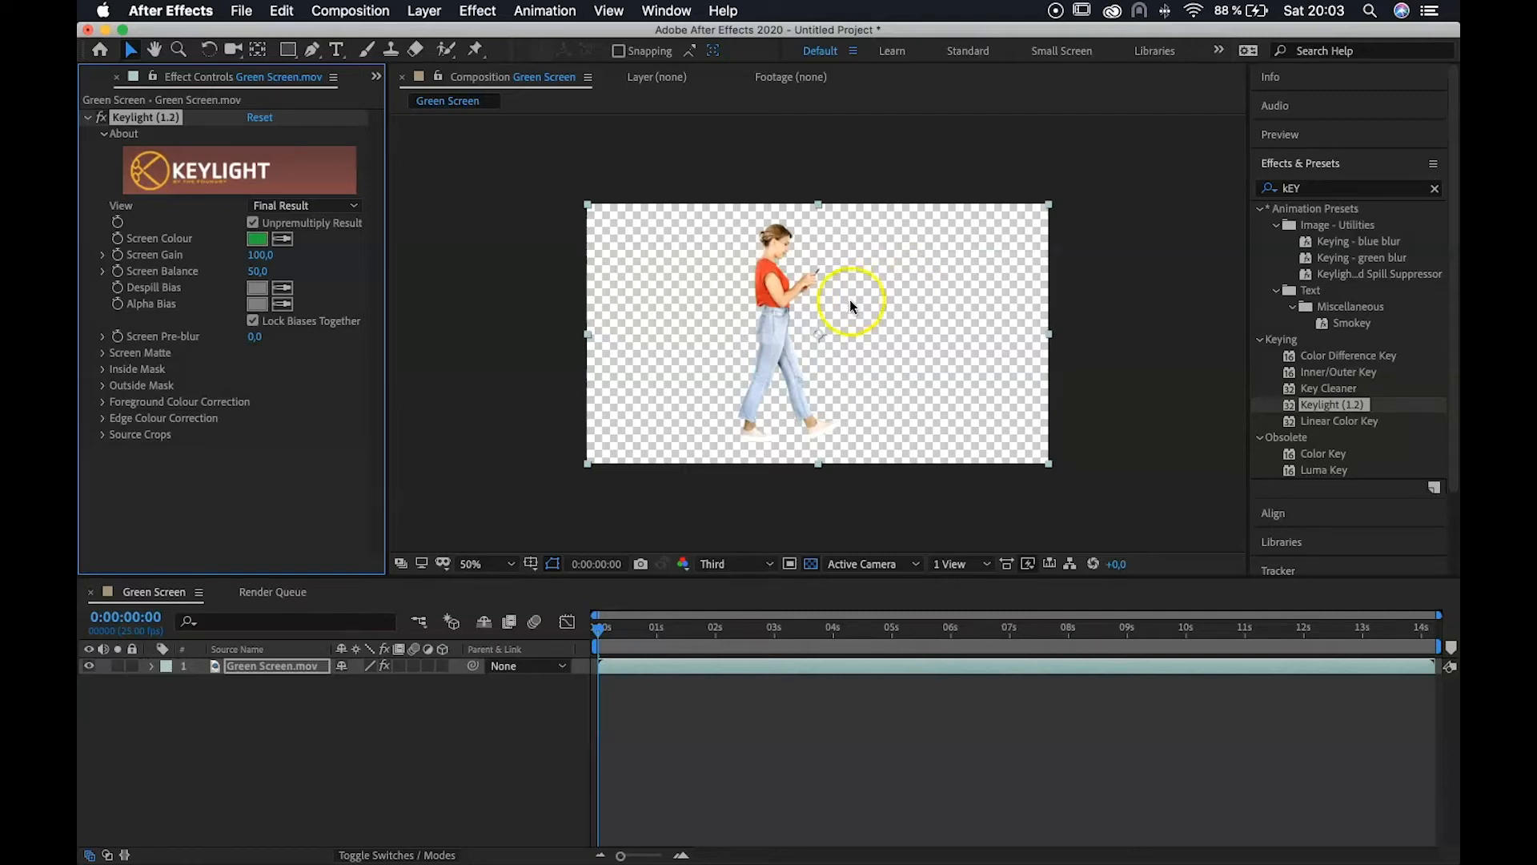
Step: Examine the keyed woman's outline up close in the composition for leftover background
key("z")
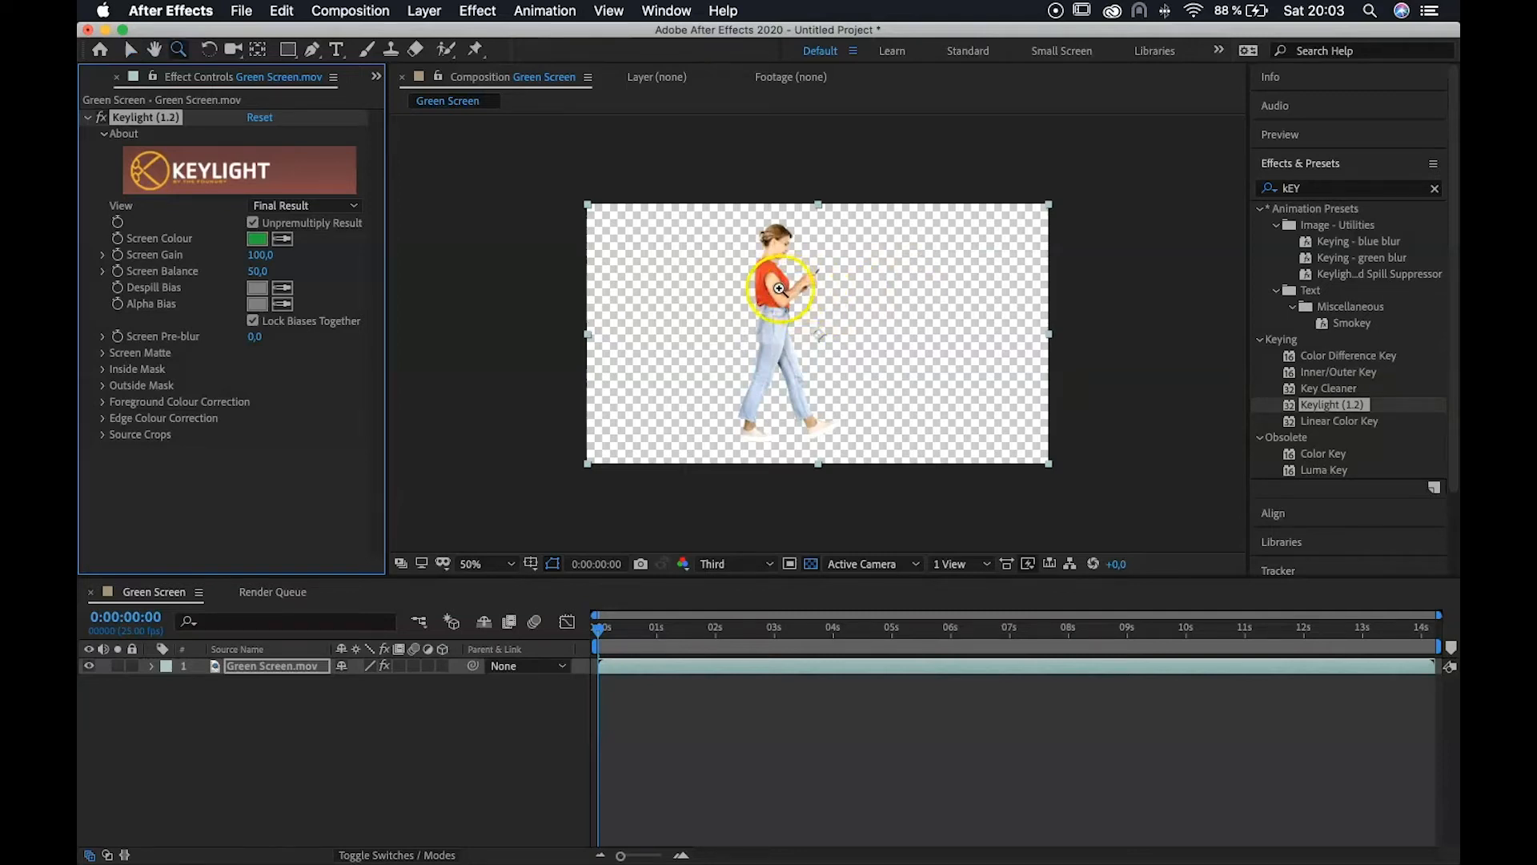
left_click(777, 322)
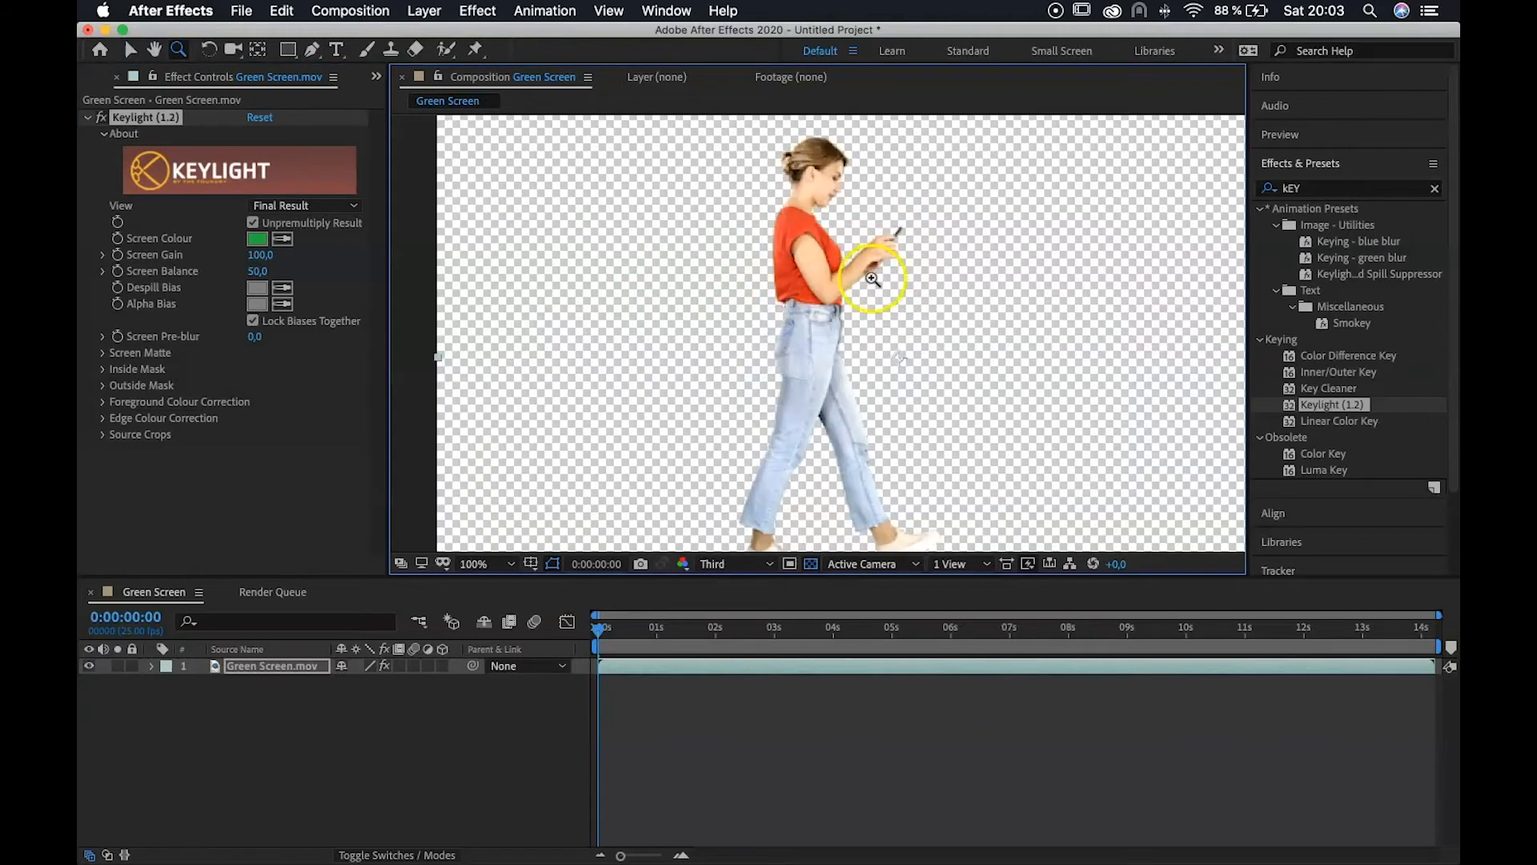
left_click(743, 268)
left_click(813, 256, "alt")
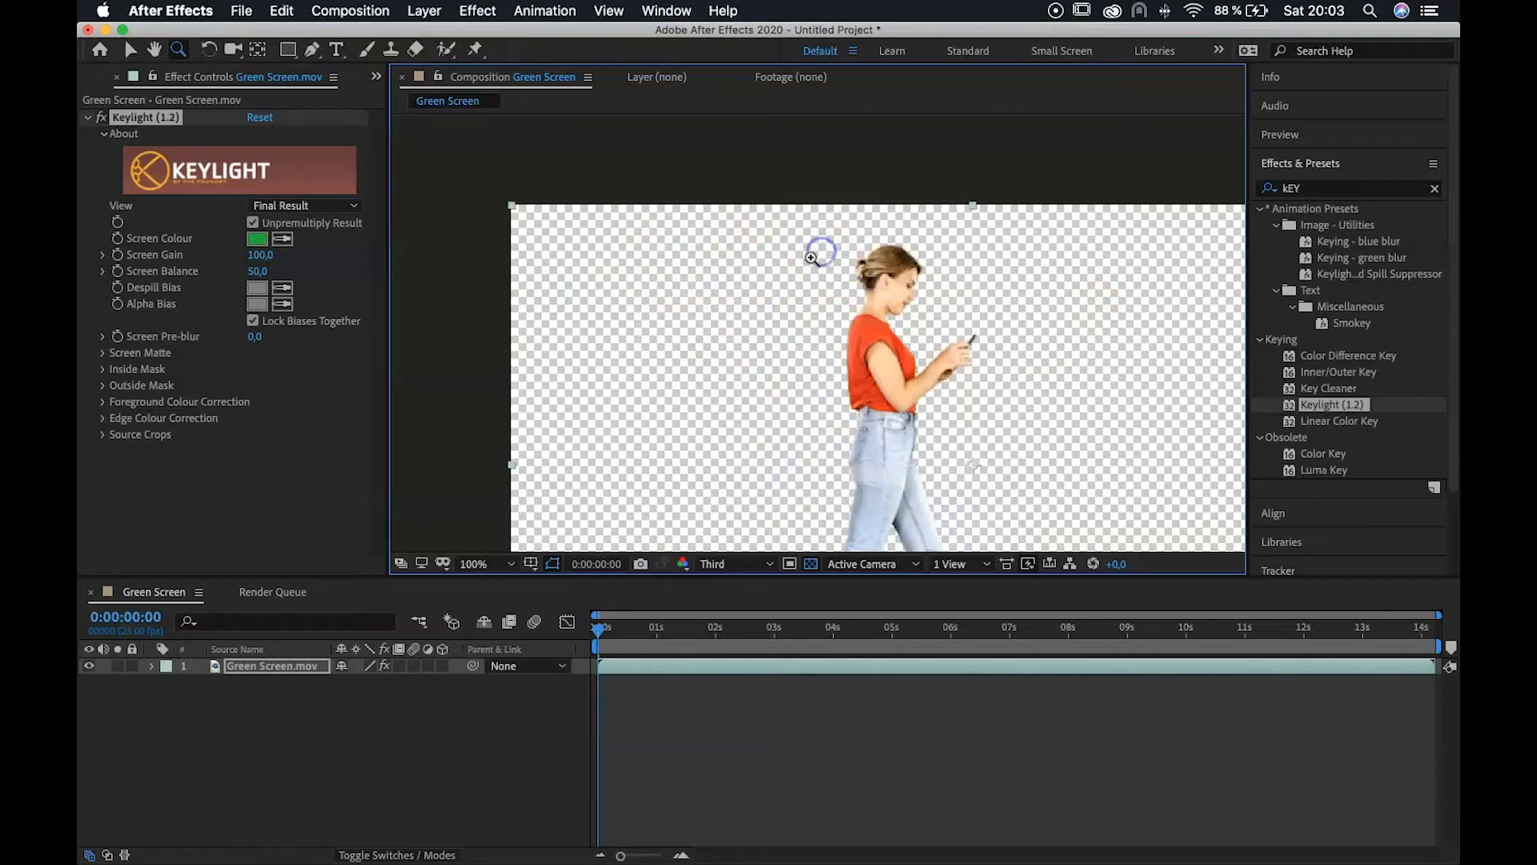
left_click_drag(812, 257, 751, 174)
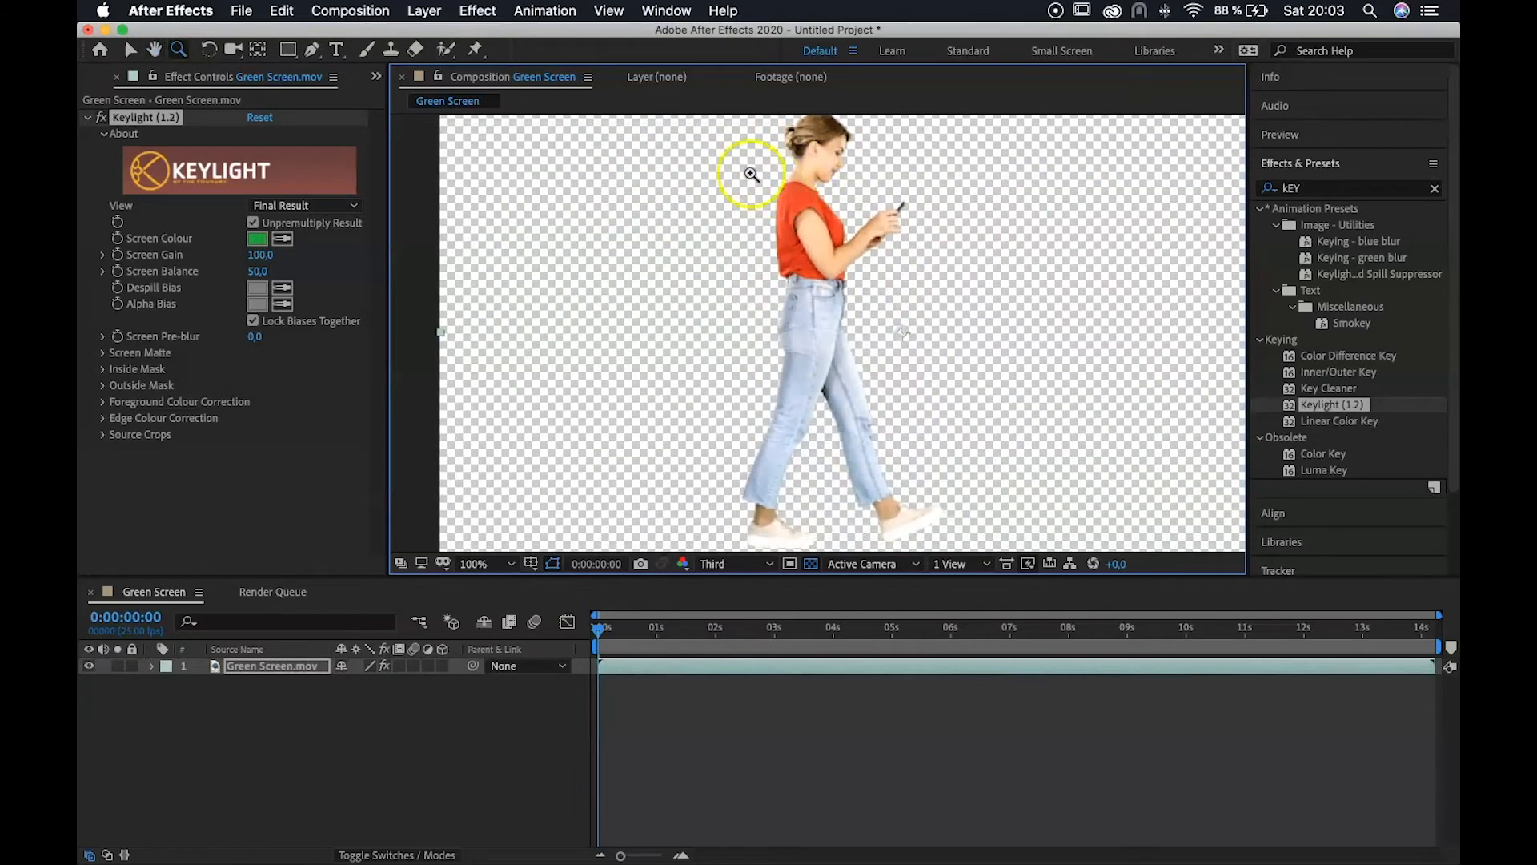
left_click(727, 285, "alt")
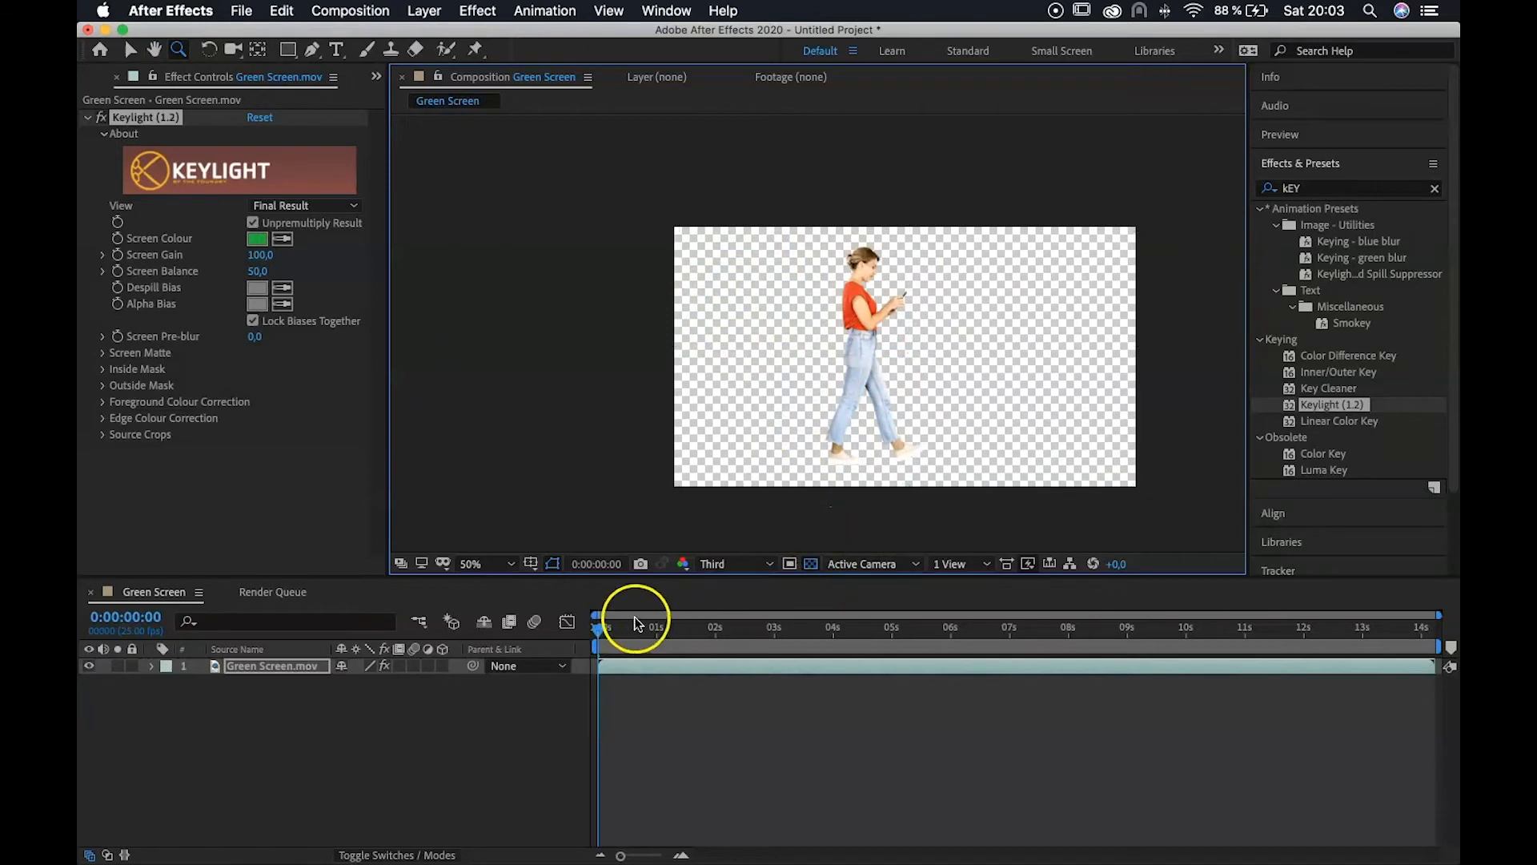
Step: Play back the keyed footage for a few seconds to check the woman's walk on the transparent background
key("space")
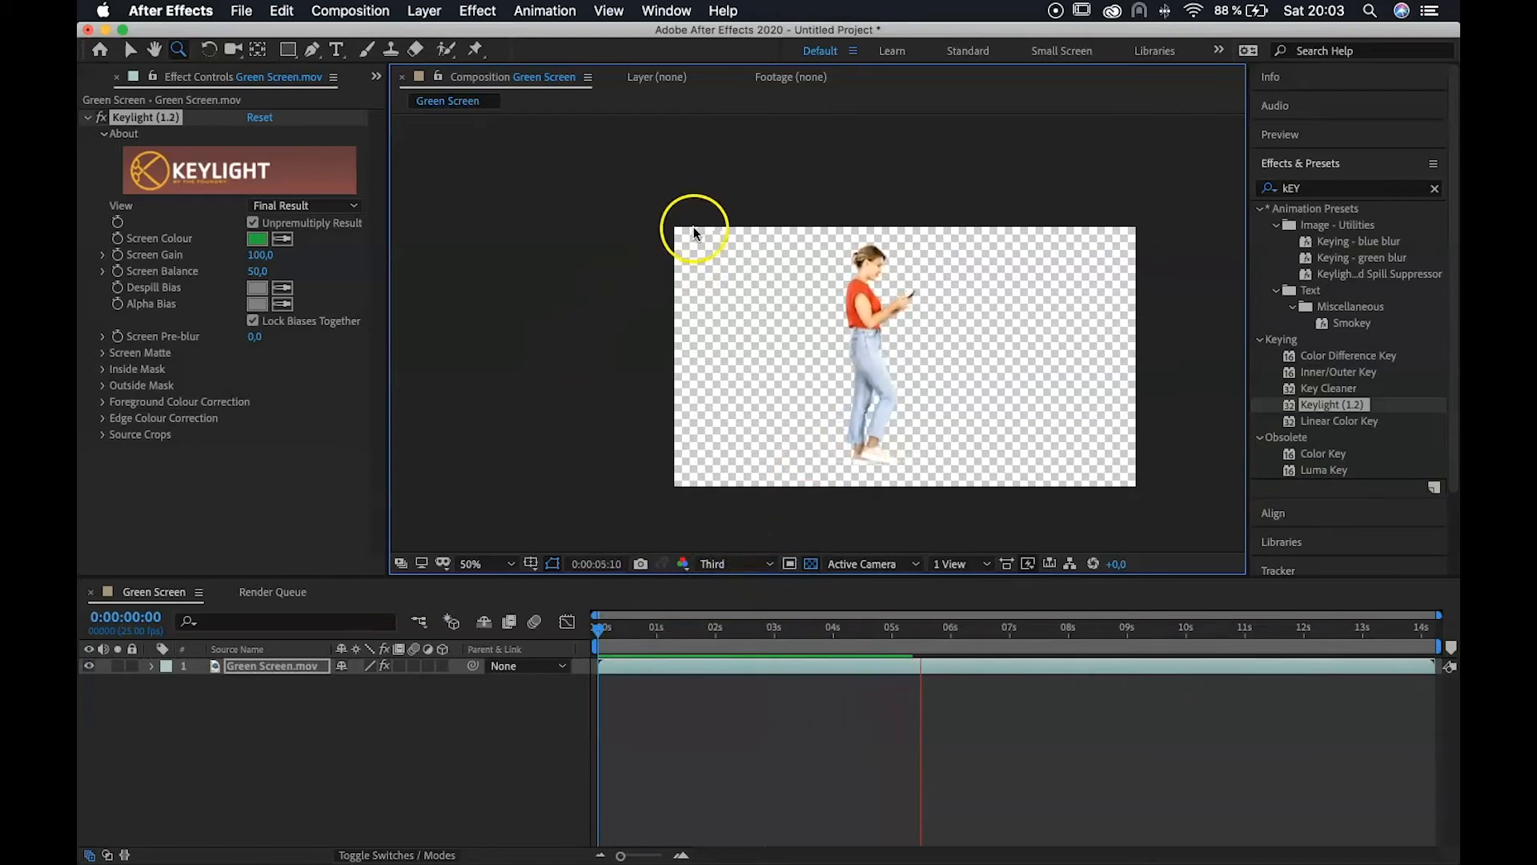
key("space")
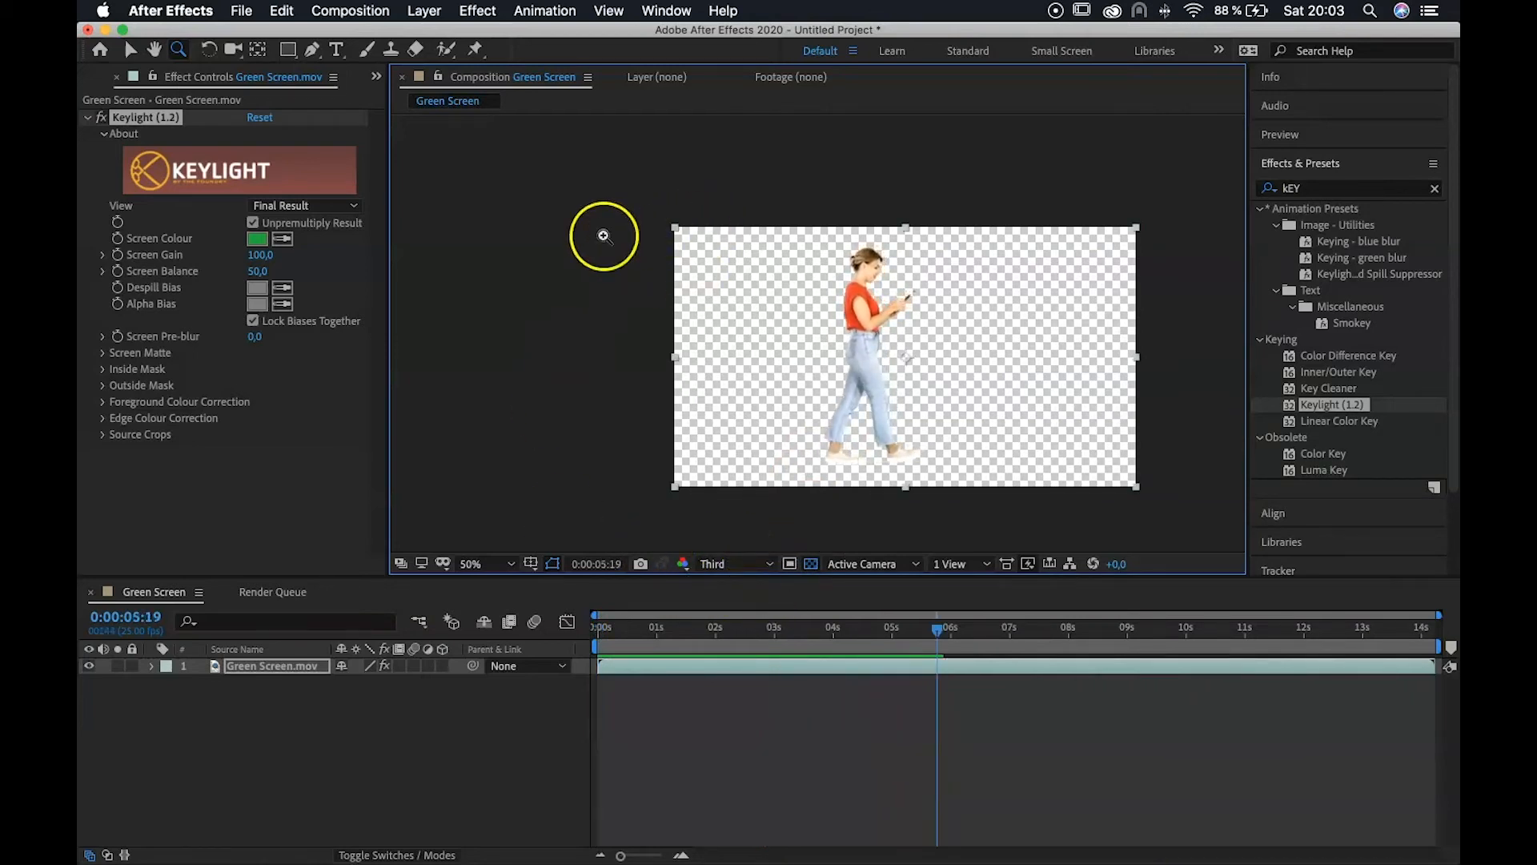
Step: Import Background.jpg from the Green Screen Tutorial folder into the project as footage
left_click(373, 77)
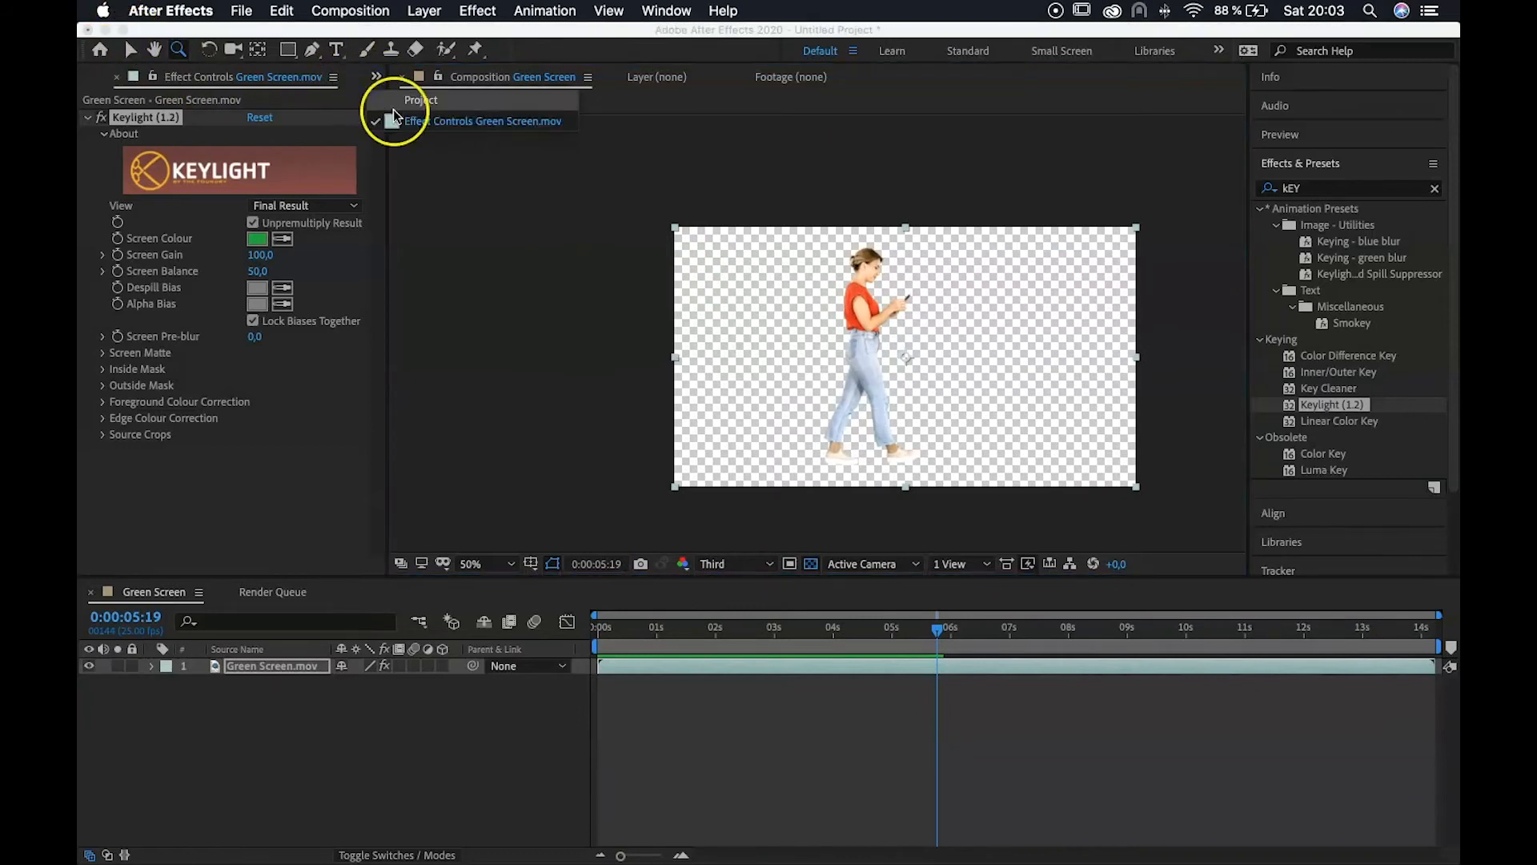
left_click(421, 102)
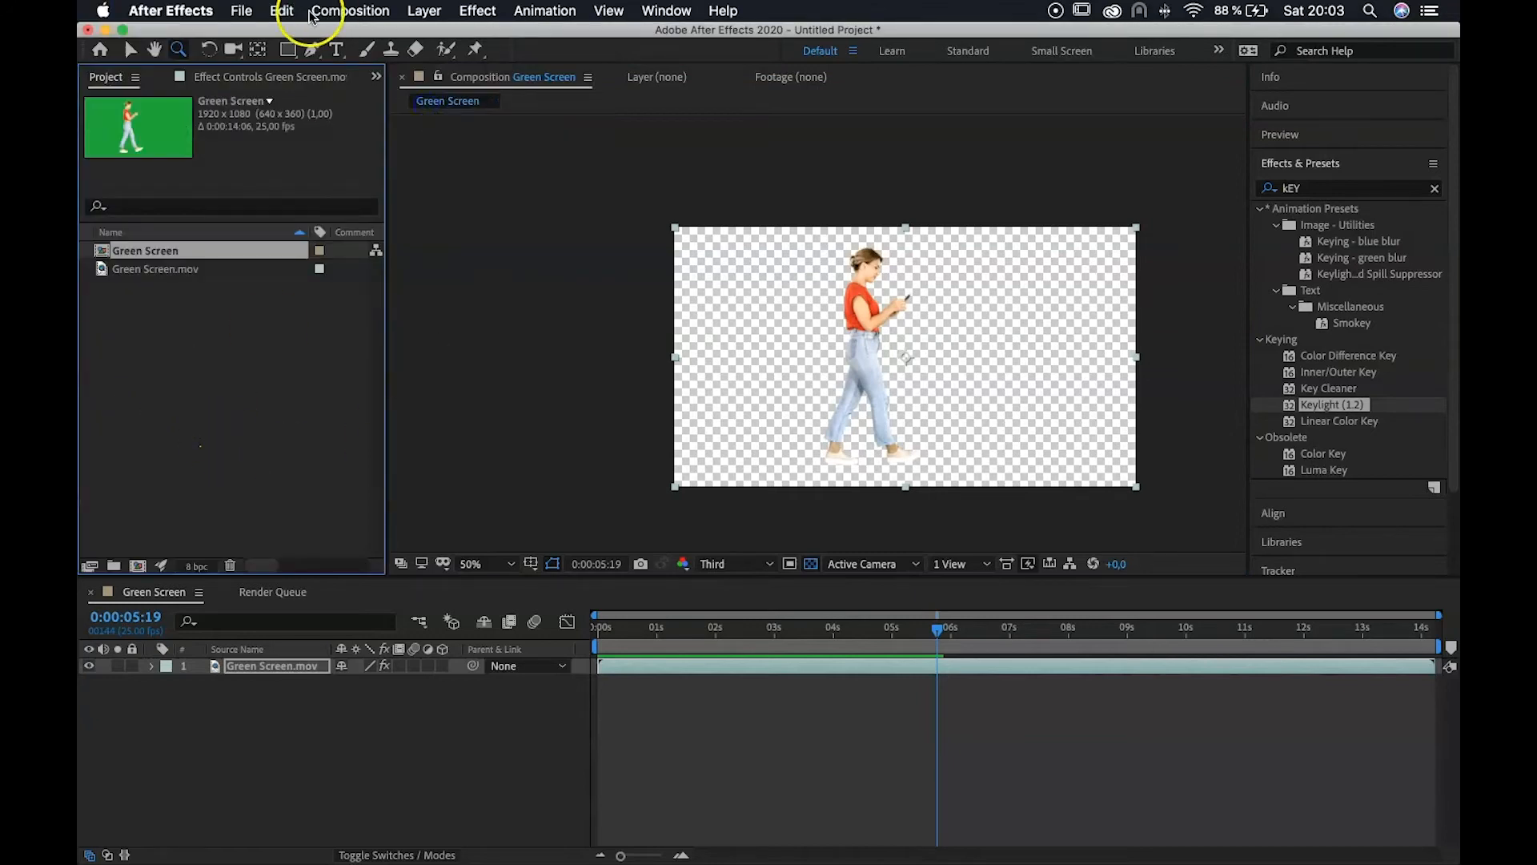
left_click(241, 13)
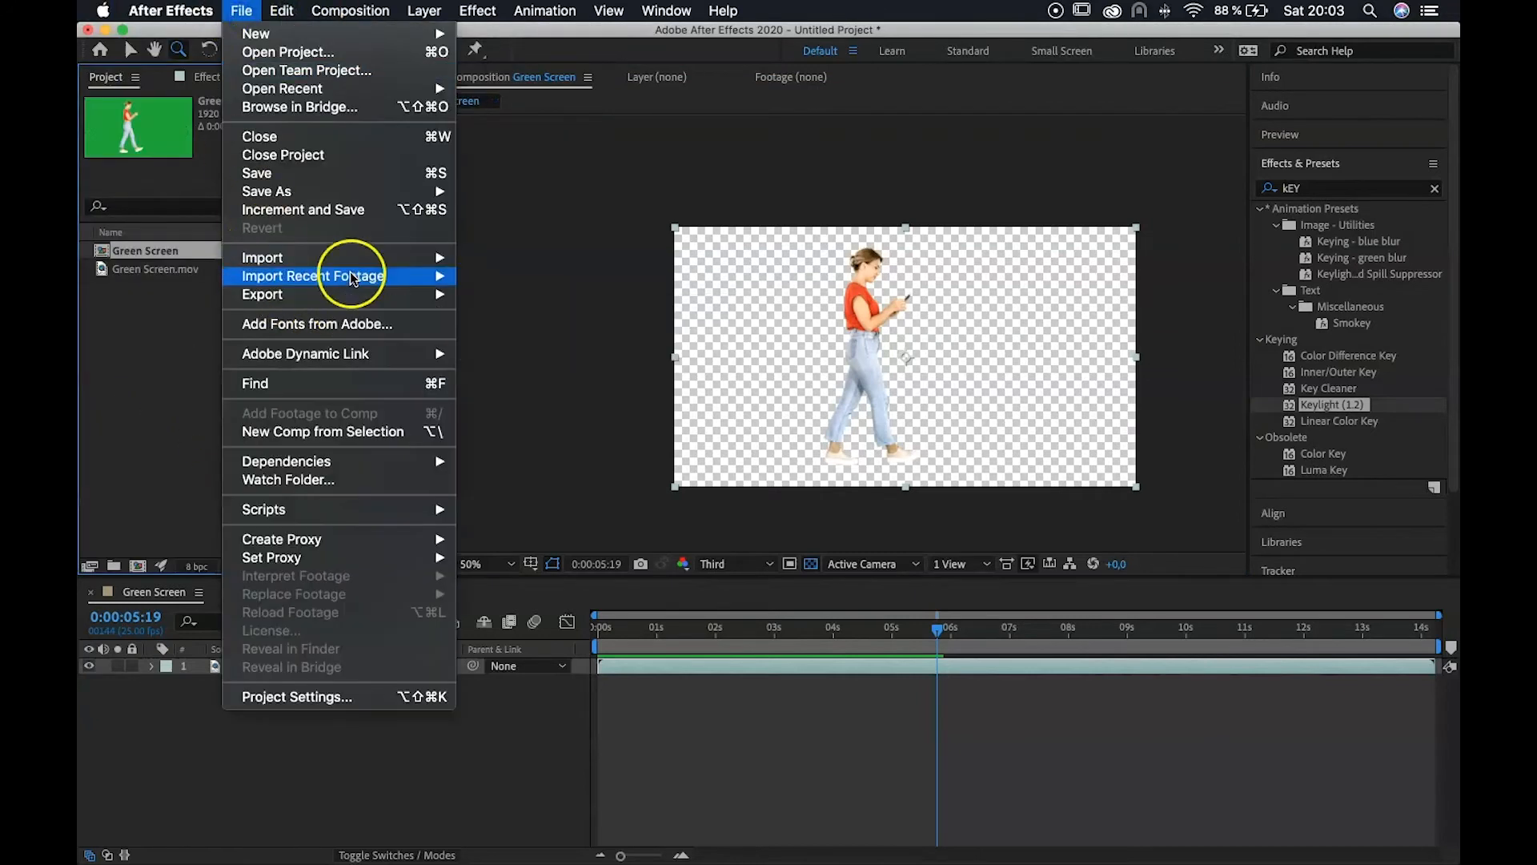
mouse_move(372, 258)
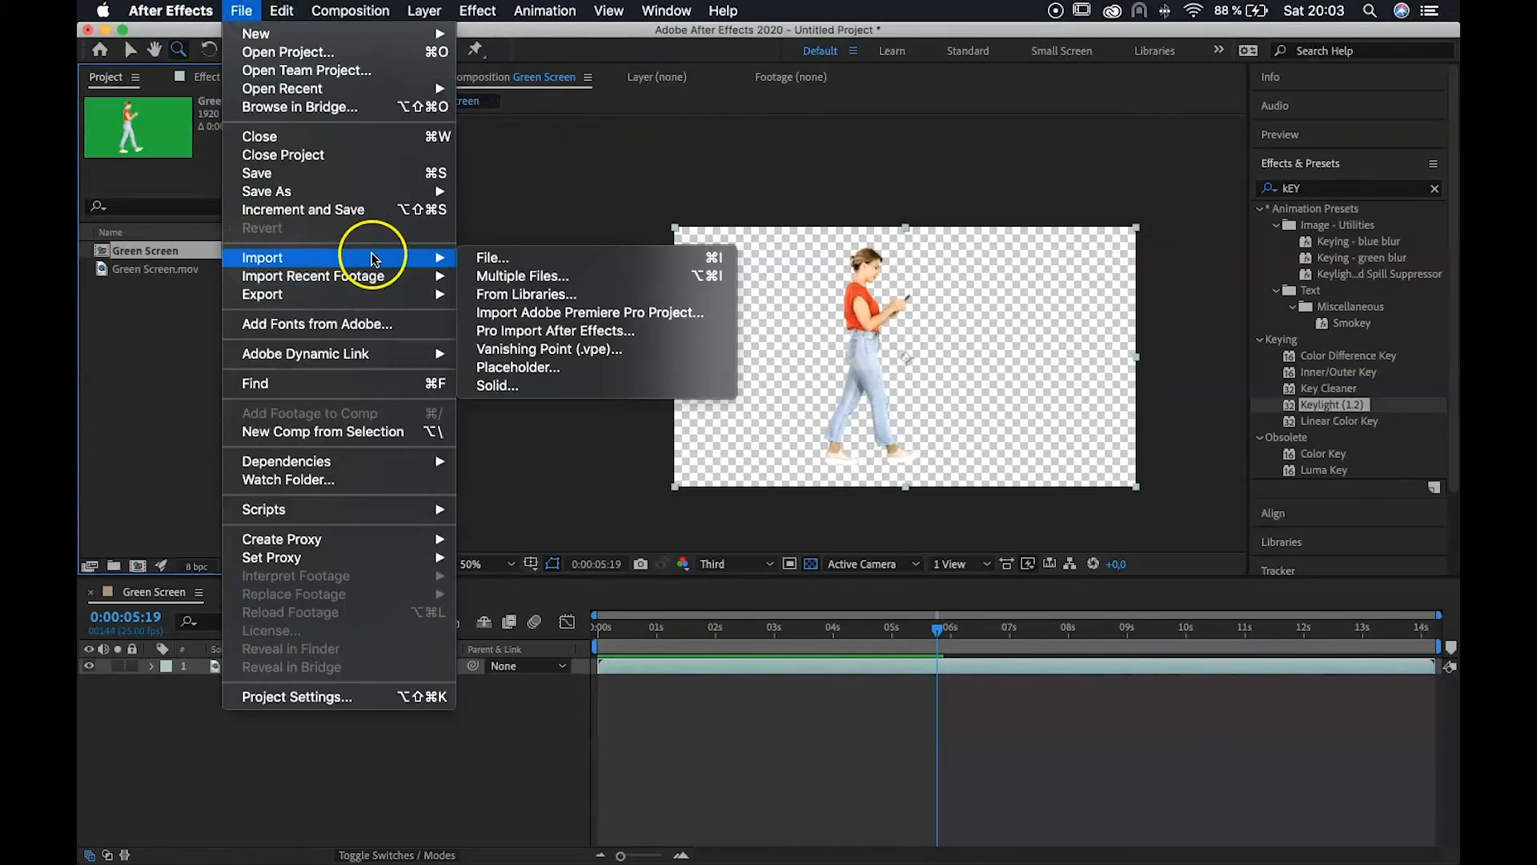
left_click(538, 257)
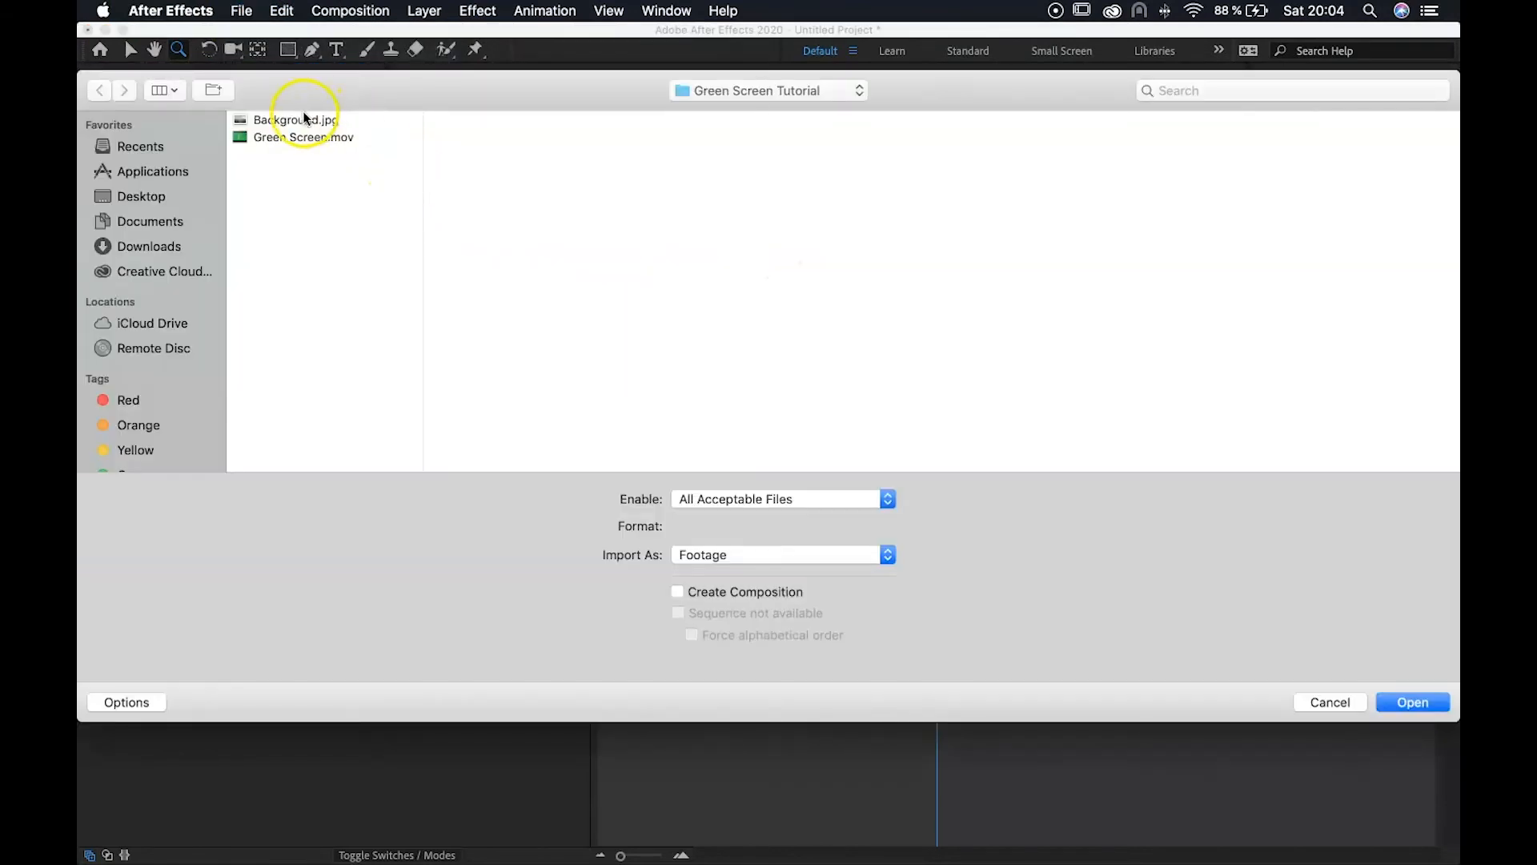
left_click(303, 119)
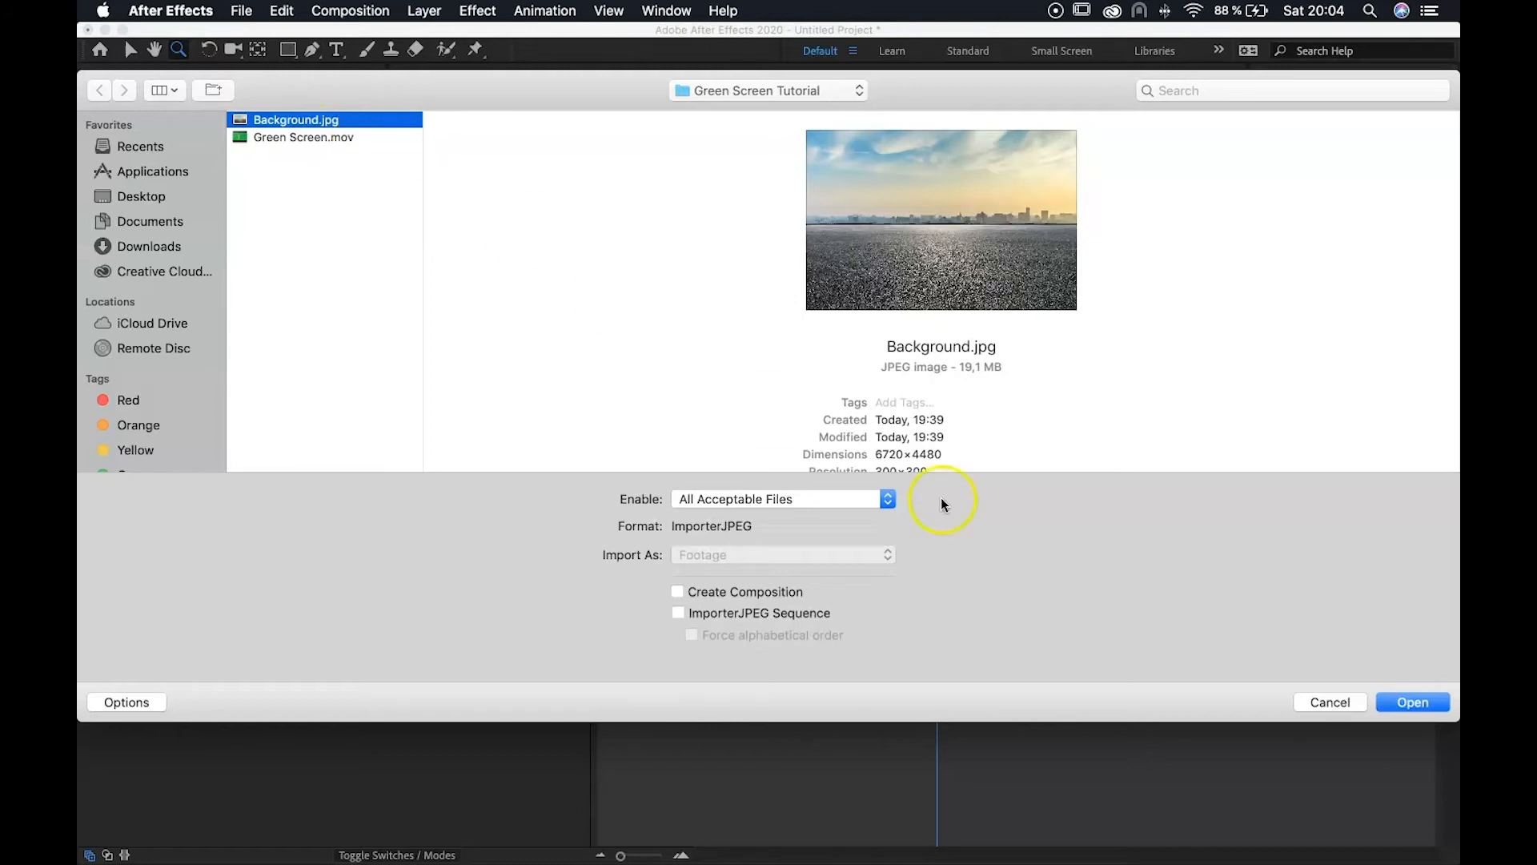
left_click(1411, 701)
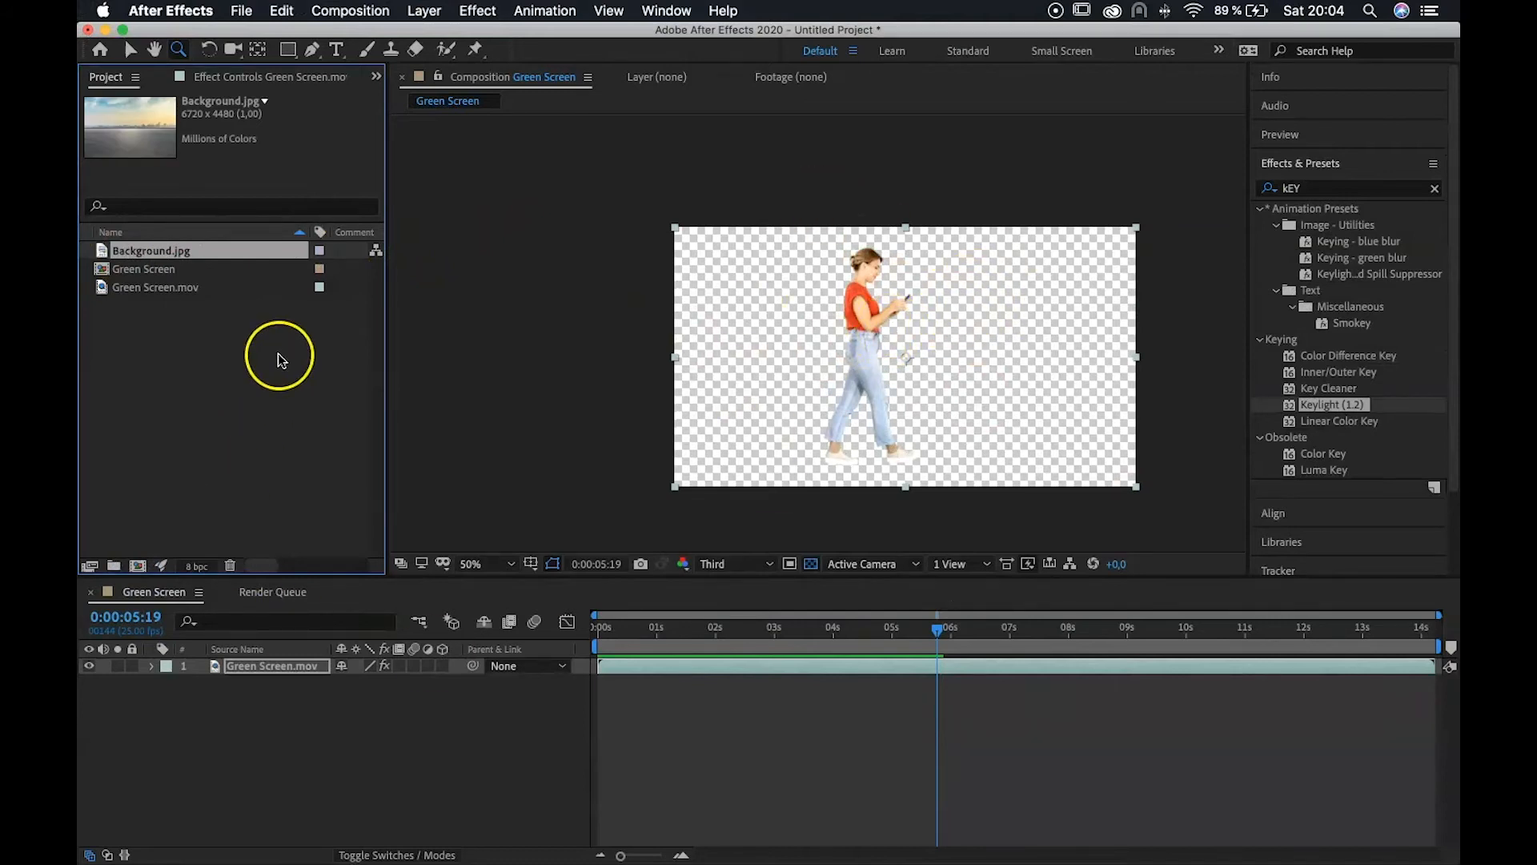
Step: Create a project folder named Background and move Background.jpg into it
left_click(114, 565)
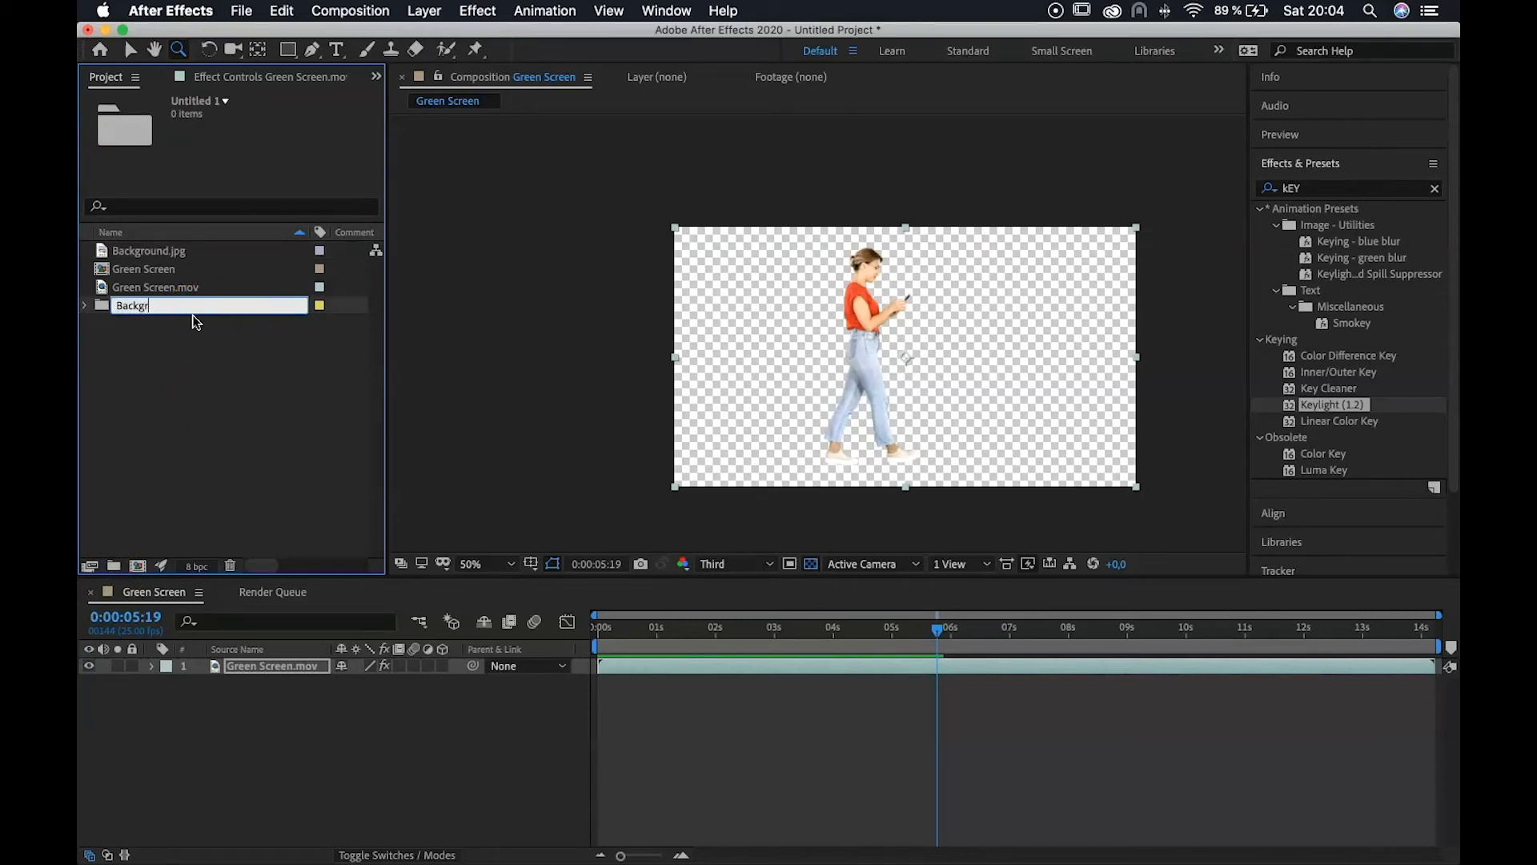
type("Background")
left_click(110, 335)
left_click_drag(144, 273, 153, 253)
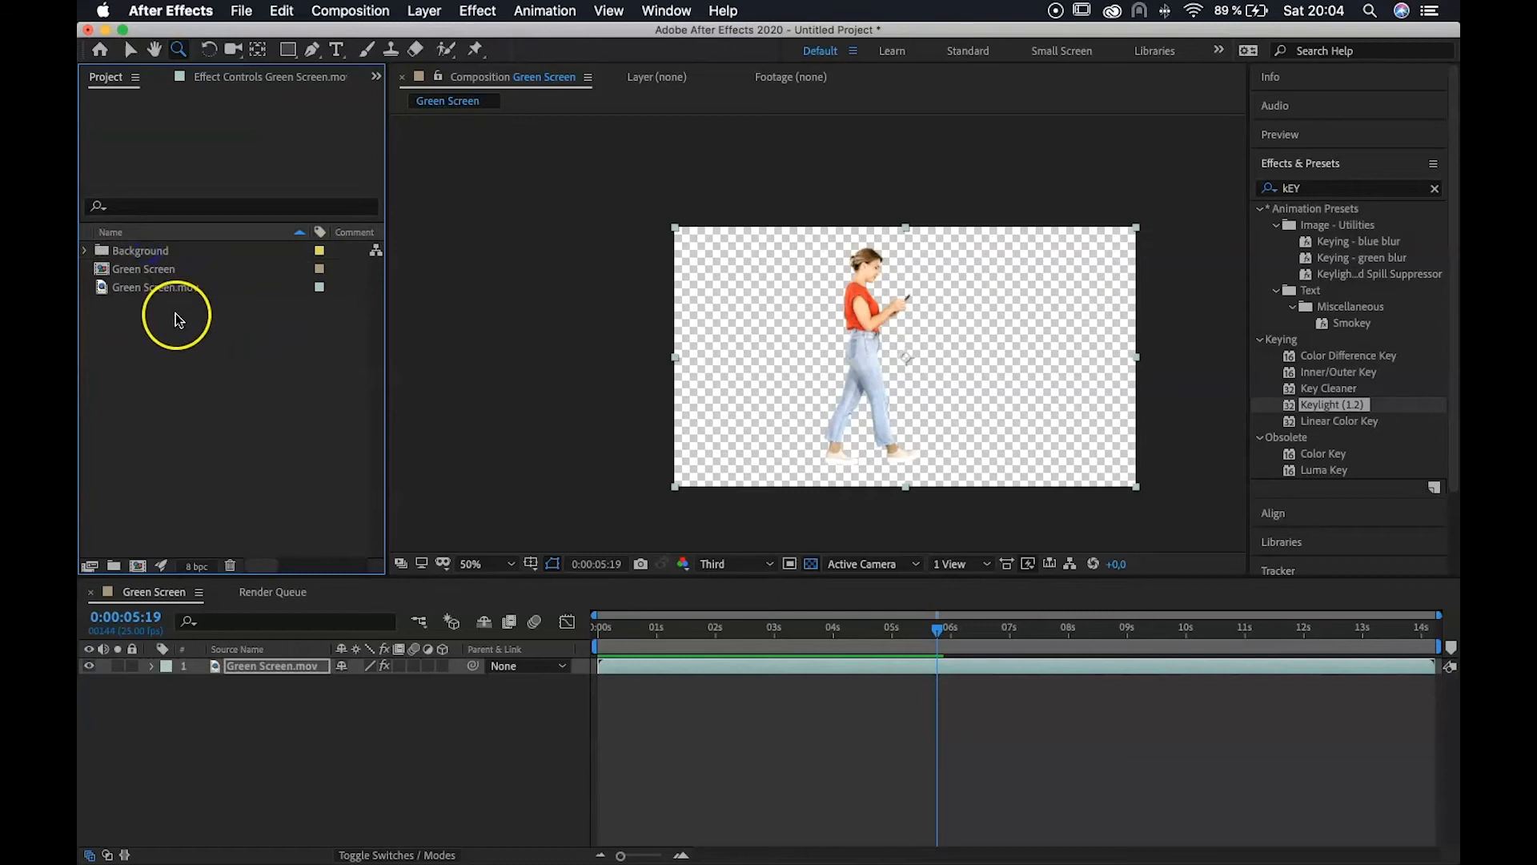
Step: Create a project folder named "green Screen" and move the Green Screen composition and Green Screen.mov into it
left_click(113, 566)
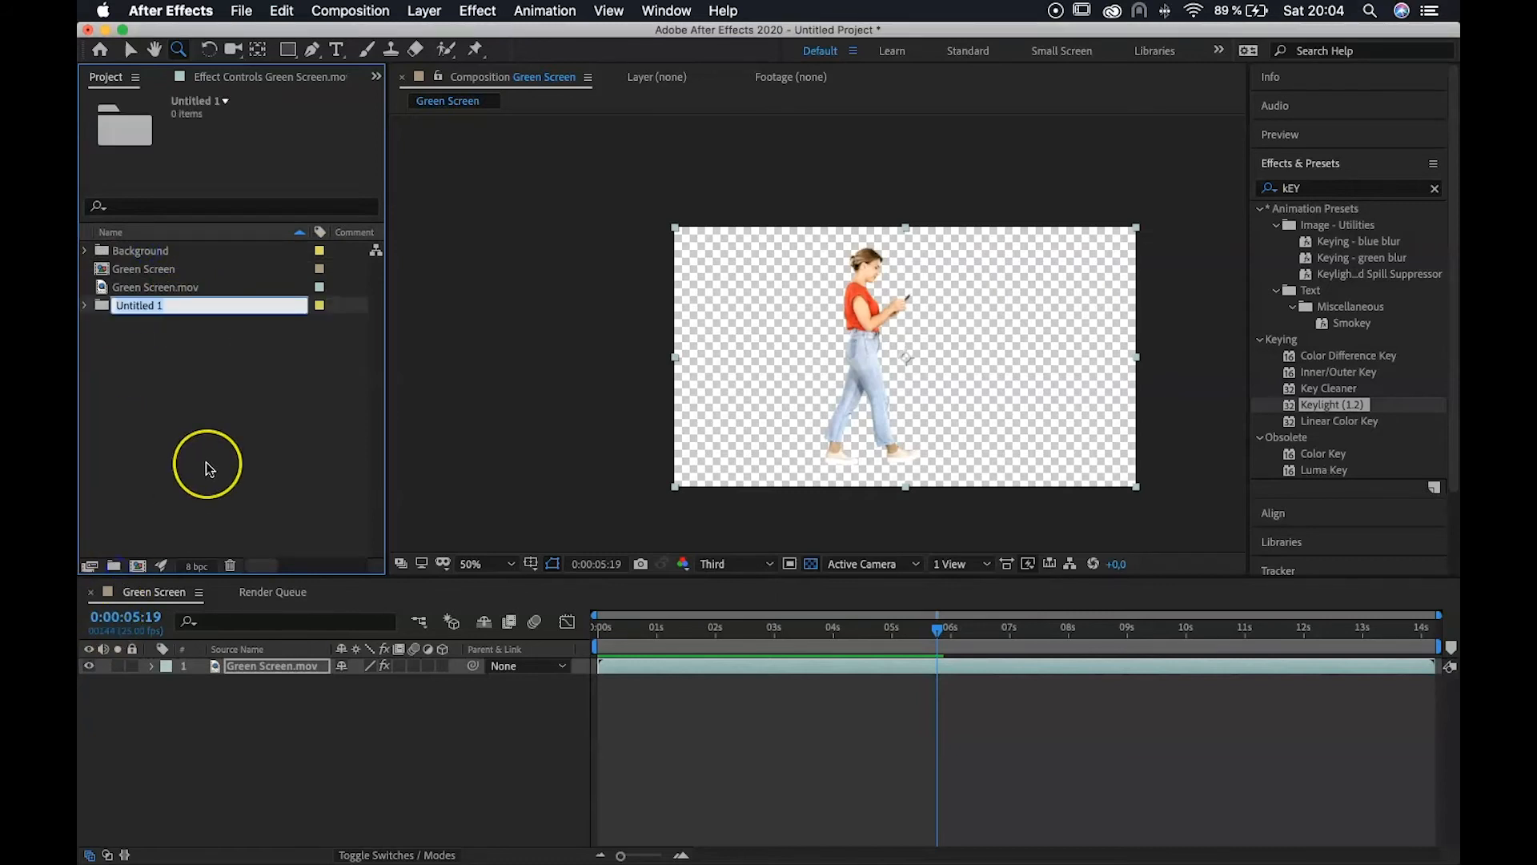
type("green")
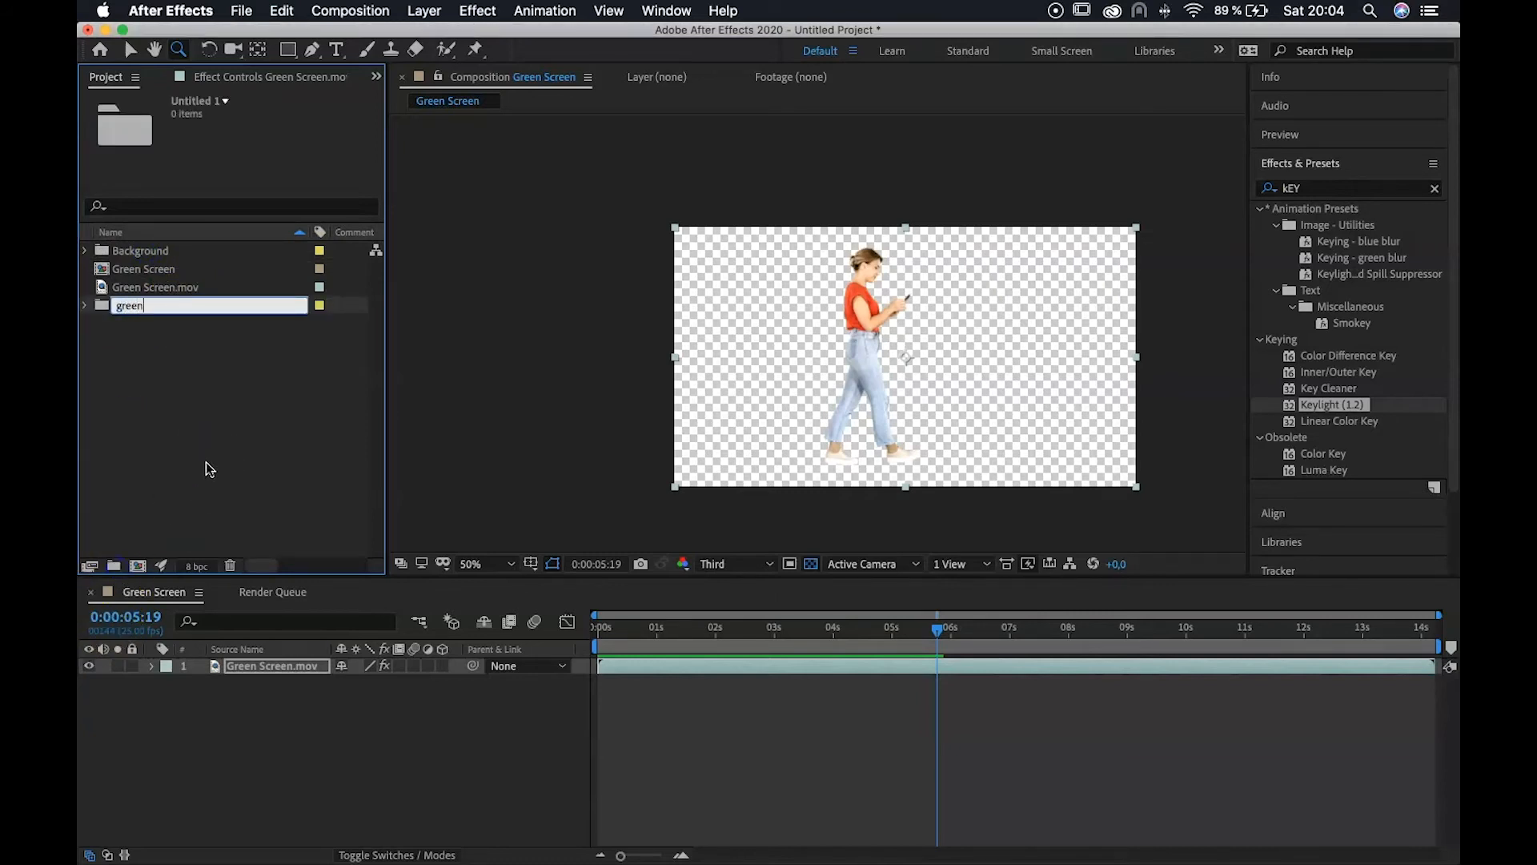
type(" Screen")
left_click(206, 464)
left_click(148, 290)
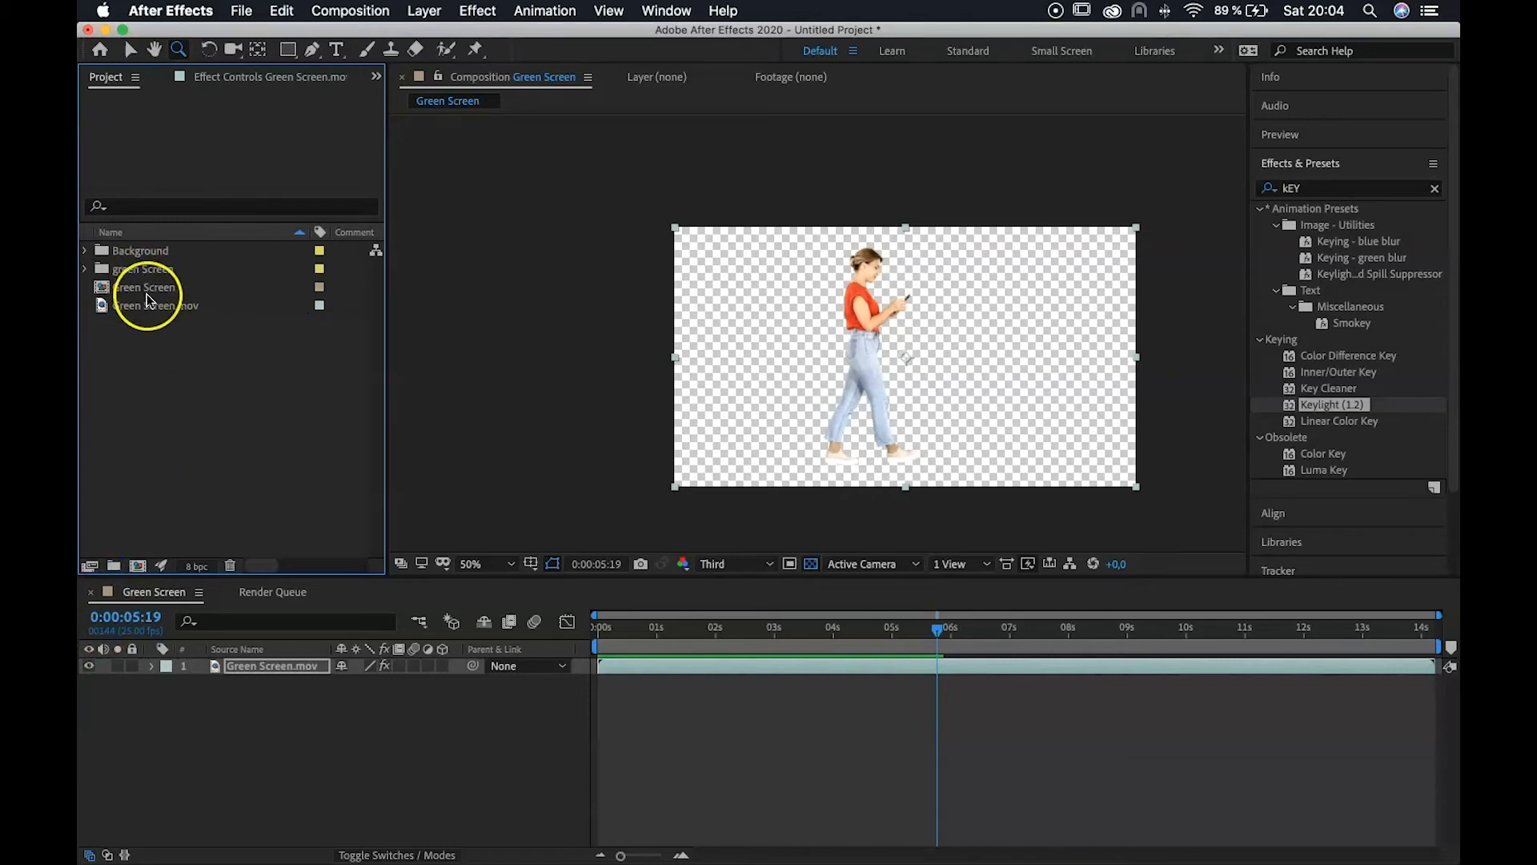
left_click(153, 305, "shift")
left_click_drag(146, 287, 142, 271)
Step: Capitalise the second project folder's name so it reads "Green Screen"
left_click(132, 272)
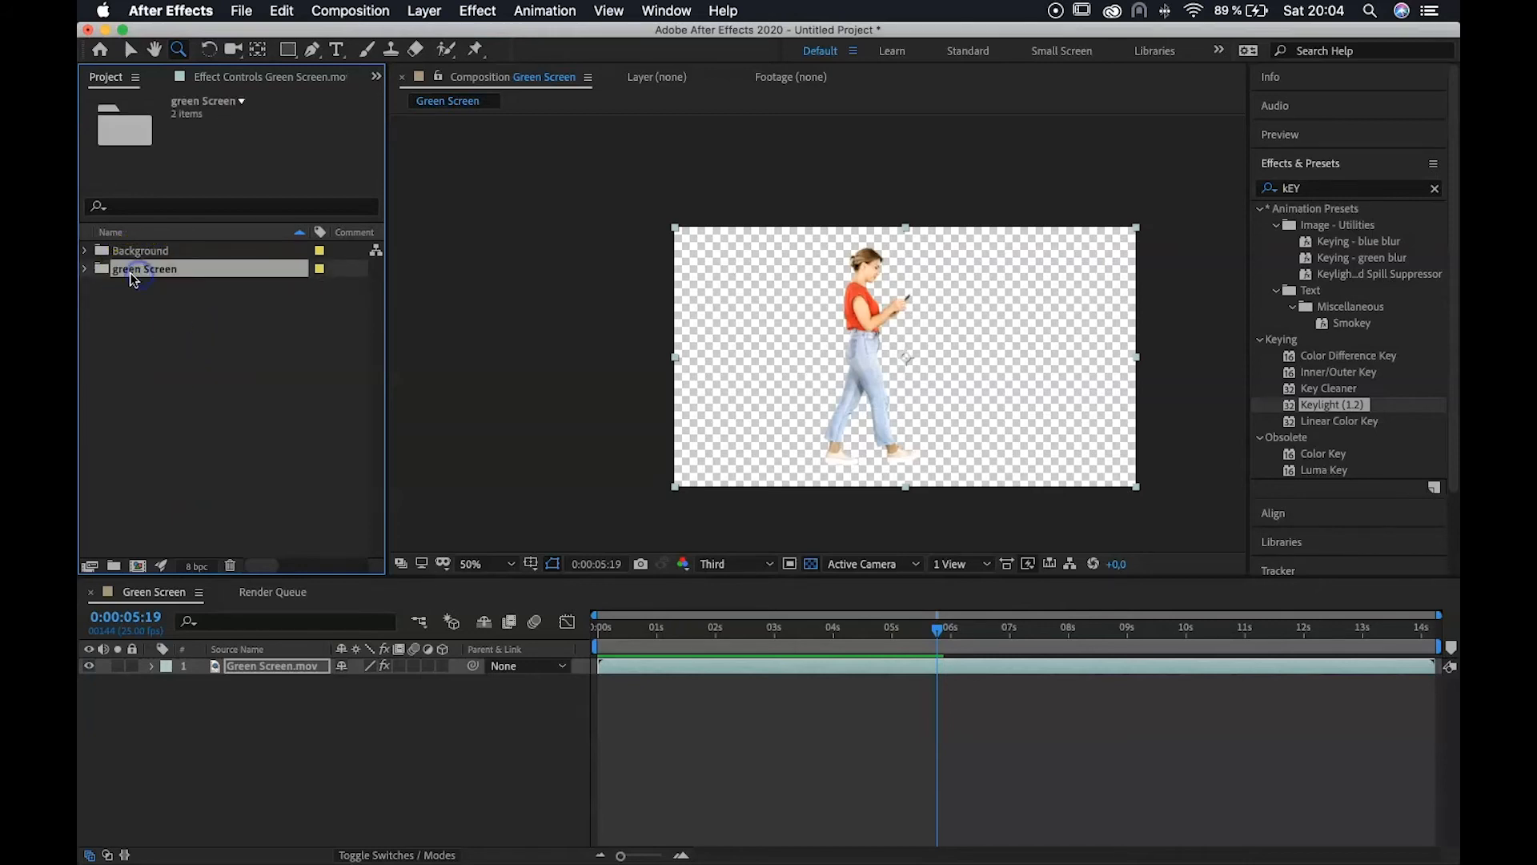
key("Return")
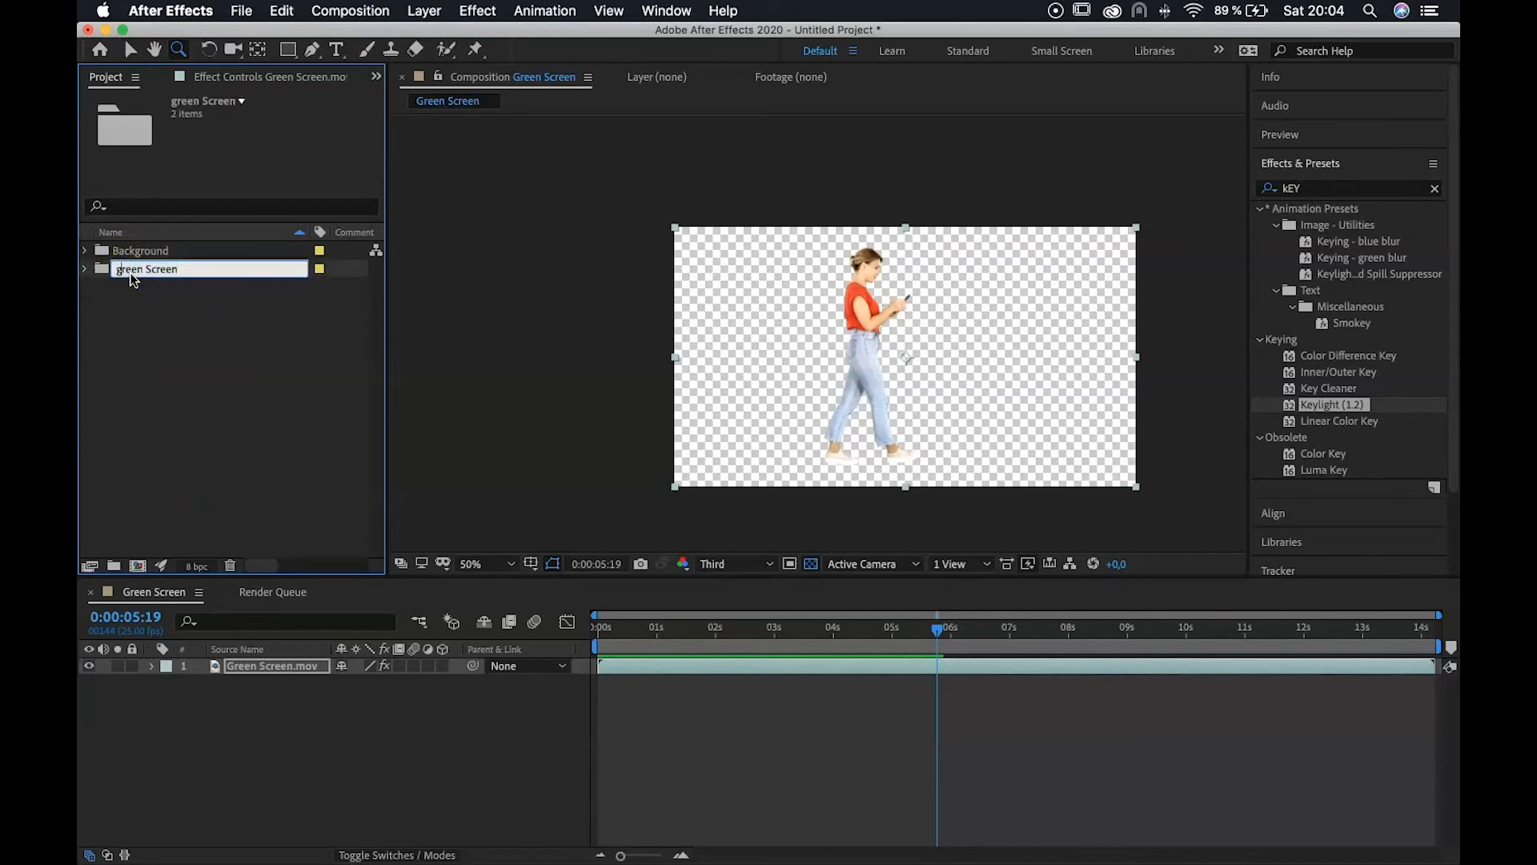
left_click(128, 304)
Step: Add Background.jpg from the Background folder to the Green Screen composition, centred in the frame
left_click(85, 251)
left_click(175, 271)
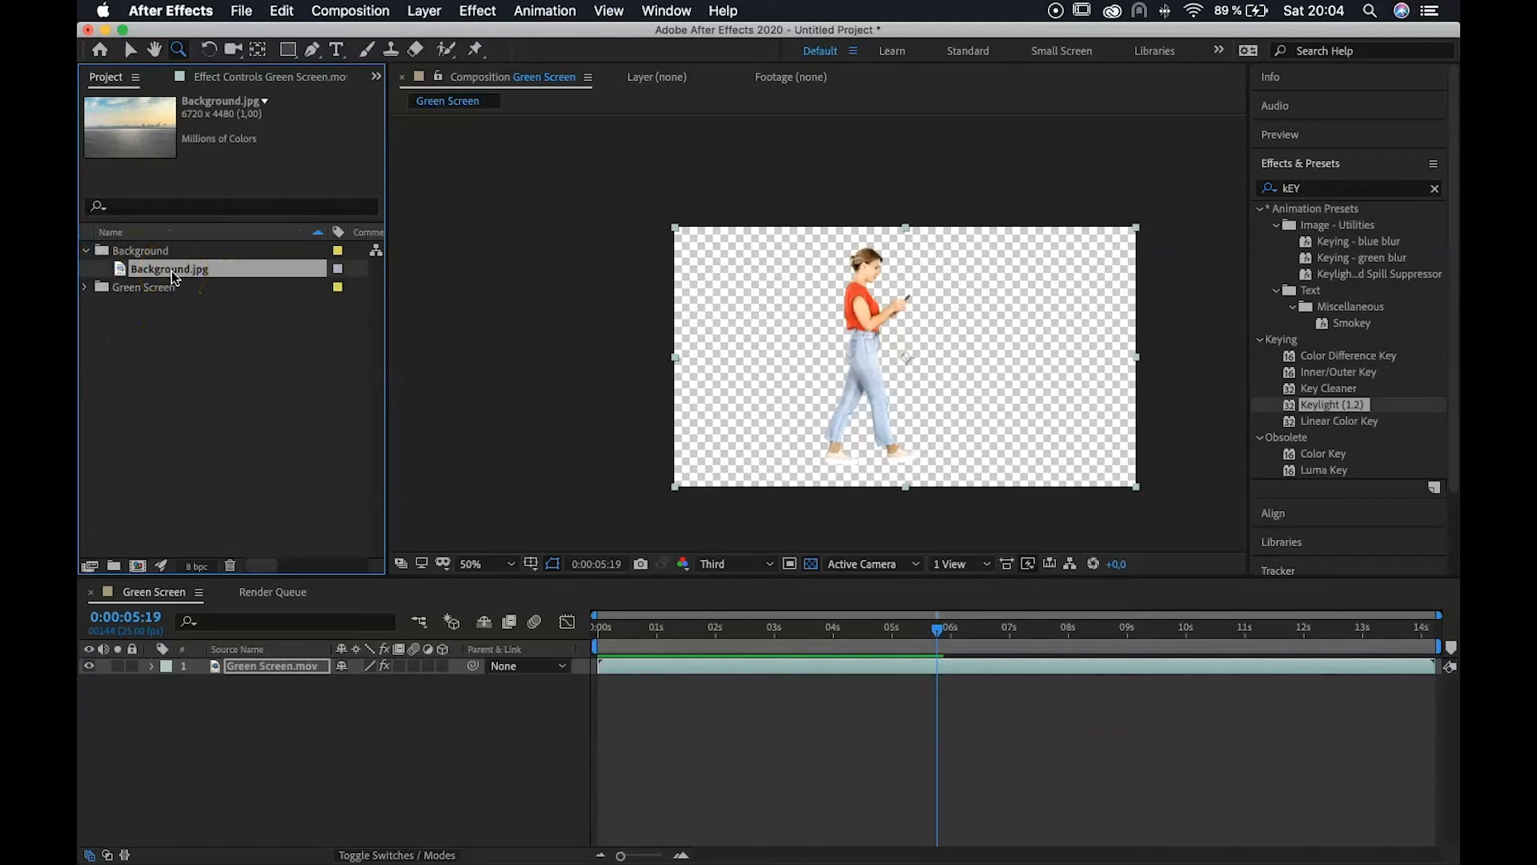
left_click_drag(150, 270, 896, 346)
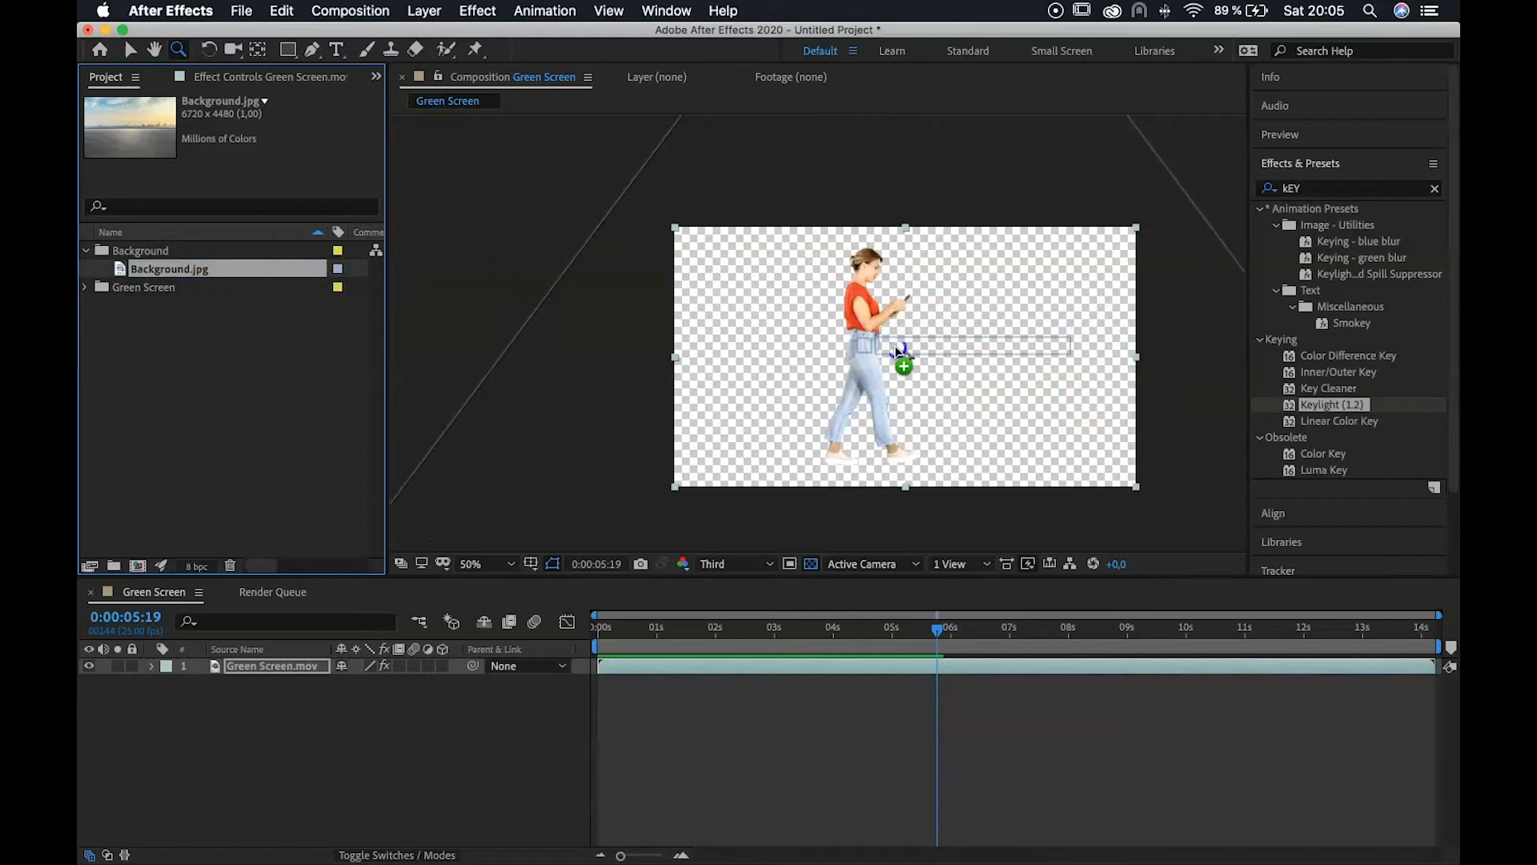
left_click_drag(898, 350, 898, 350)
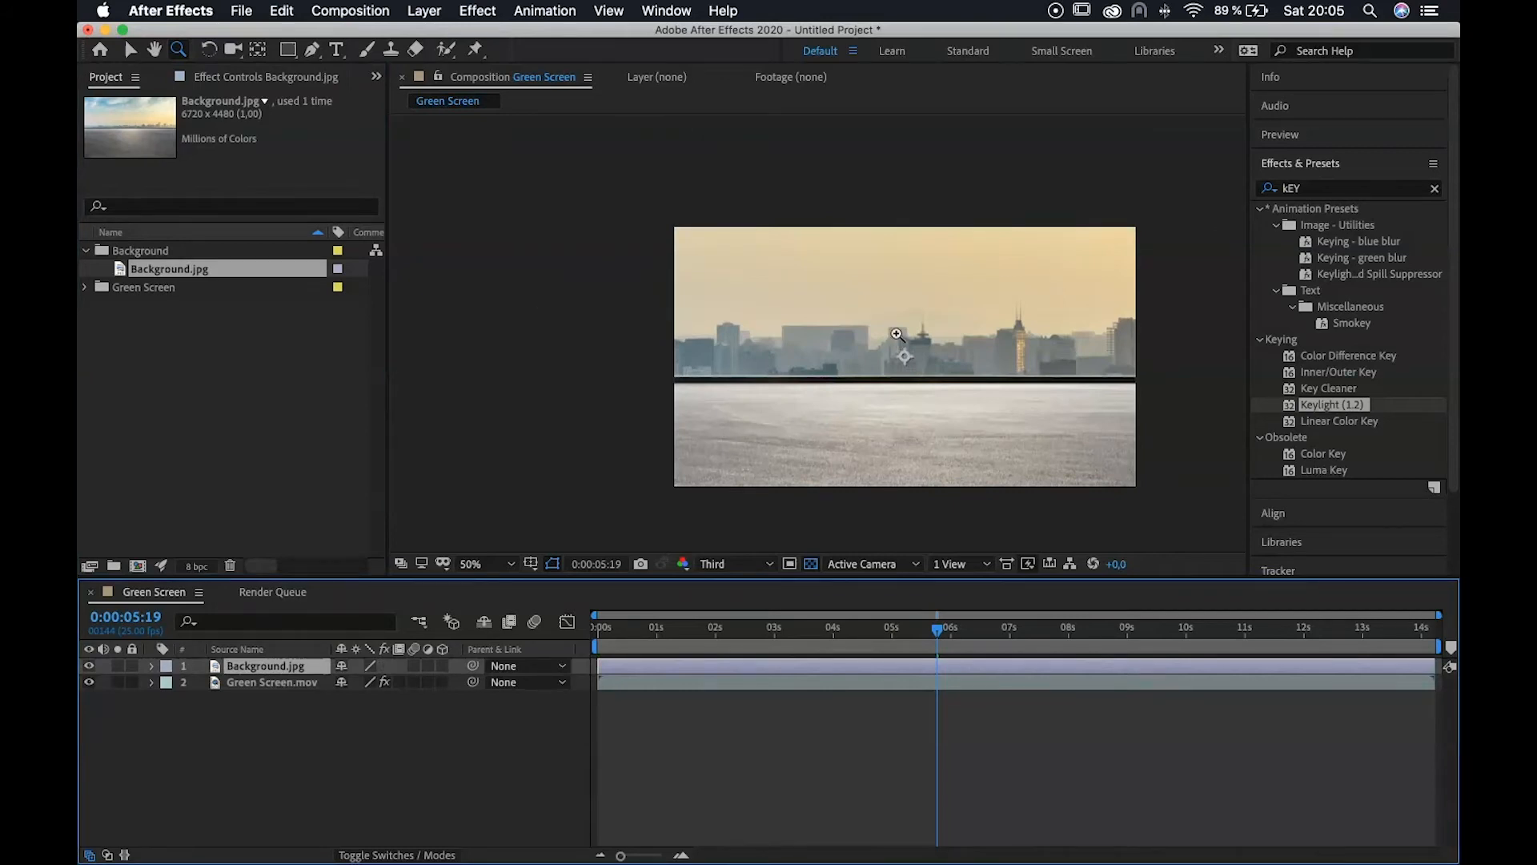
Step: Move the Background.jpg layer below the Green Screen.mov layer so the woman stands in front of it
left_click(892, 329, "alt")
left_click(886, 336, "alt")
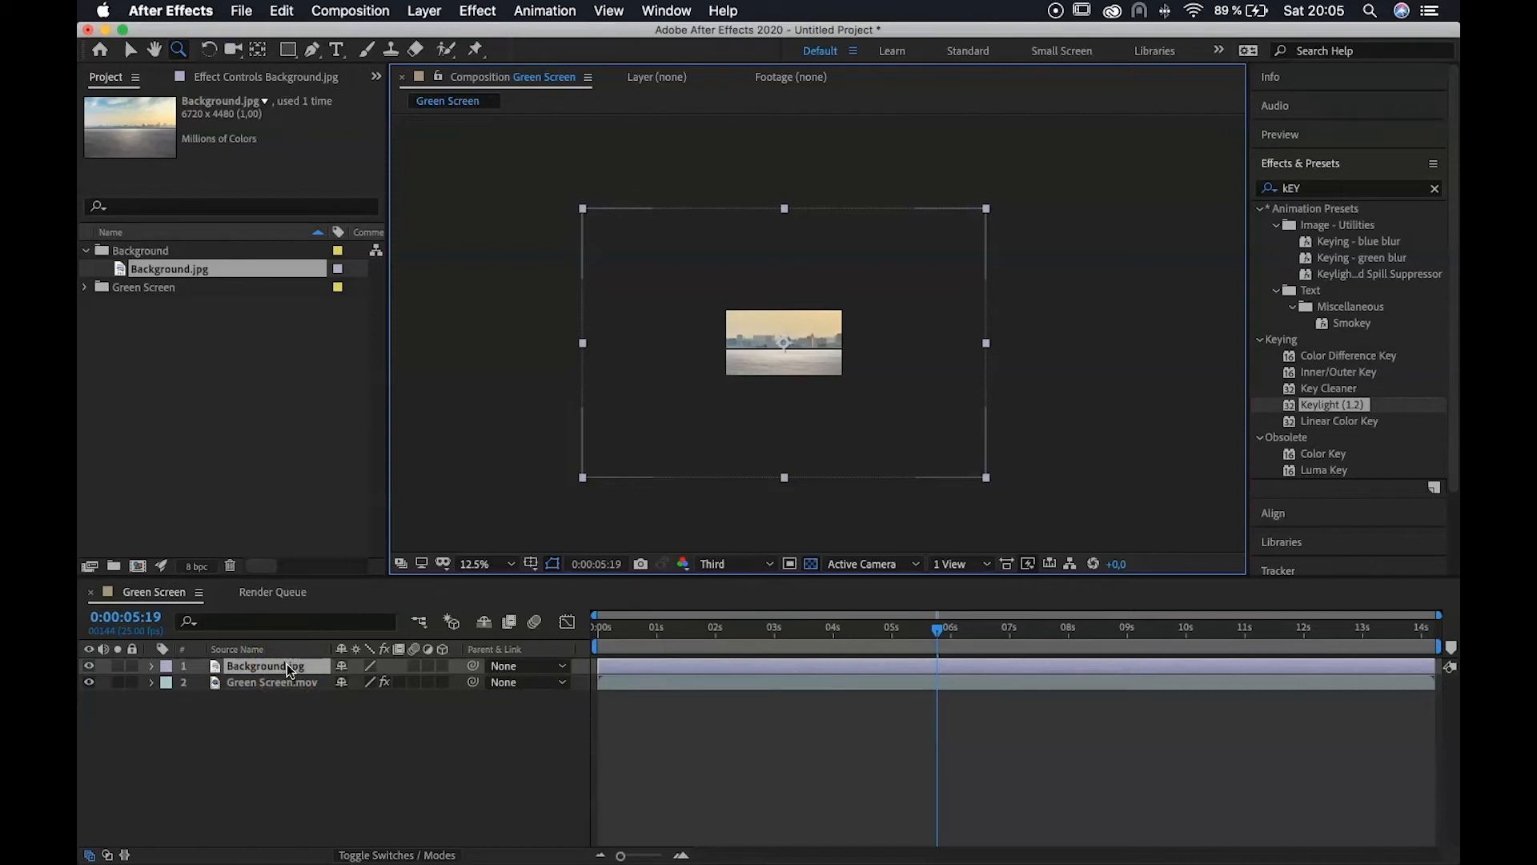
mouse_move(287, 664)
left_mouse_down()
mouse_move(240, 671)
mouse_move(276, 669)
mouse_move(275, 692)
left_mouse_up()
left_click(808, 328, "alt")
left_click(808, 327)
left_click(807, 348)
left_click(809, 372)
mouse_move(807, 372)
left_mouse_down()
mouse_move(847, 353)
mouse_move(817, 355)
left_mouse_up()
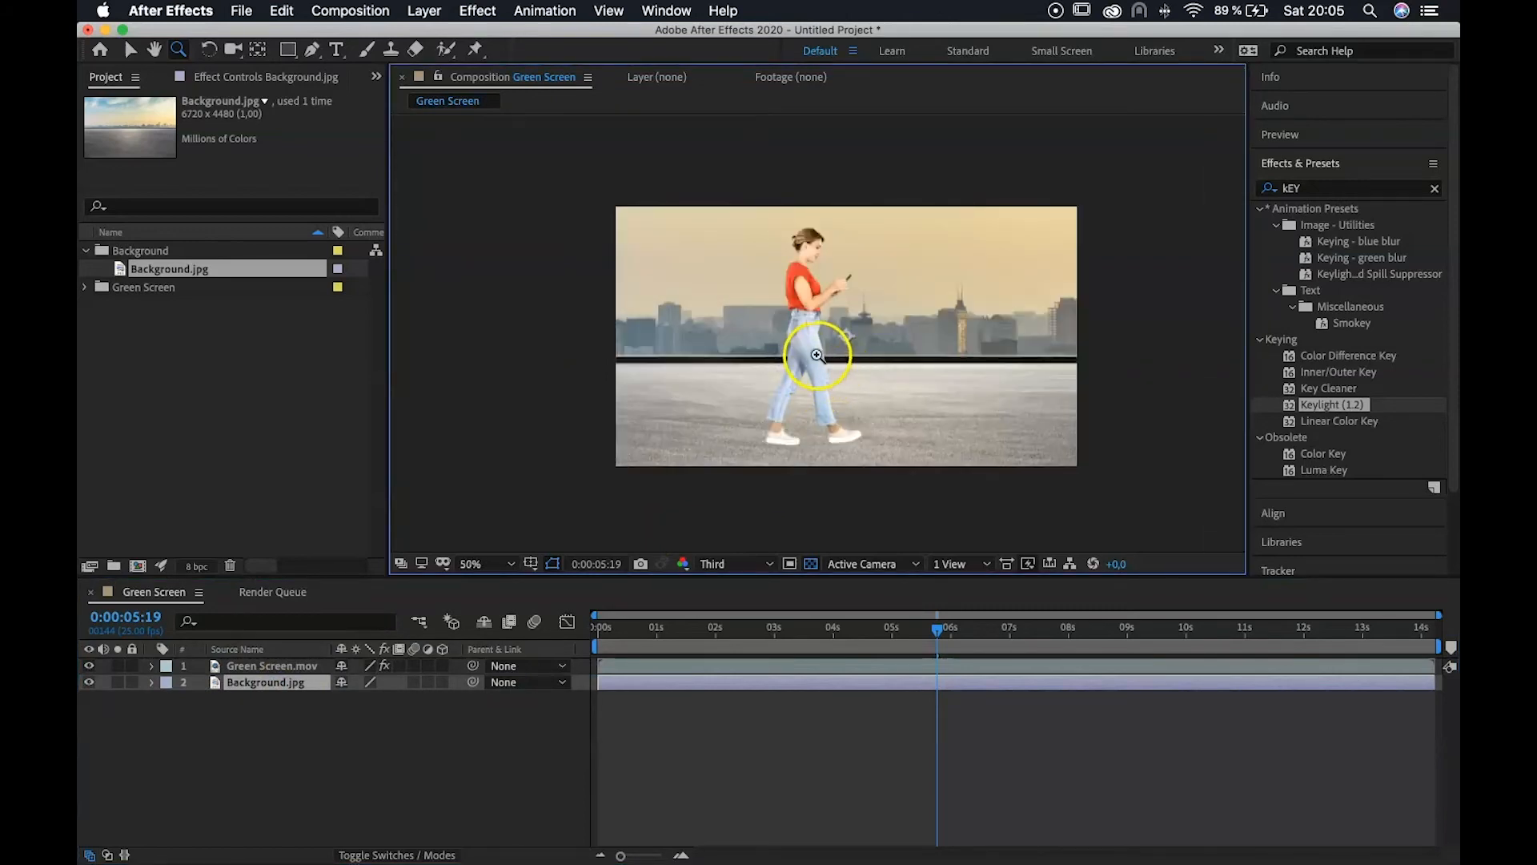
Step: Scale the Background.jpg layer down to 42% so more of the picture fits the frame
left_click(816, 354, "alt")
left_click(814, 351, "alt")
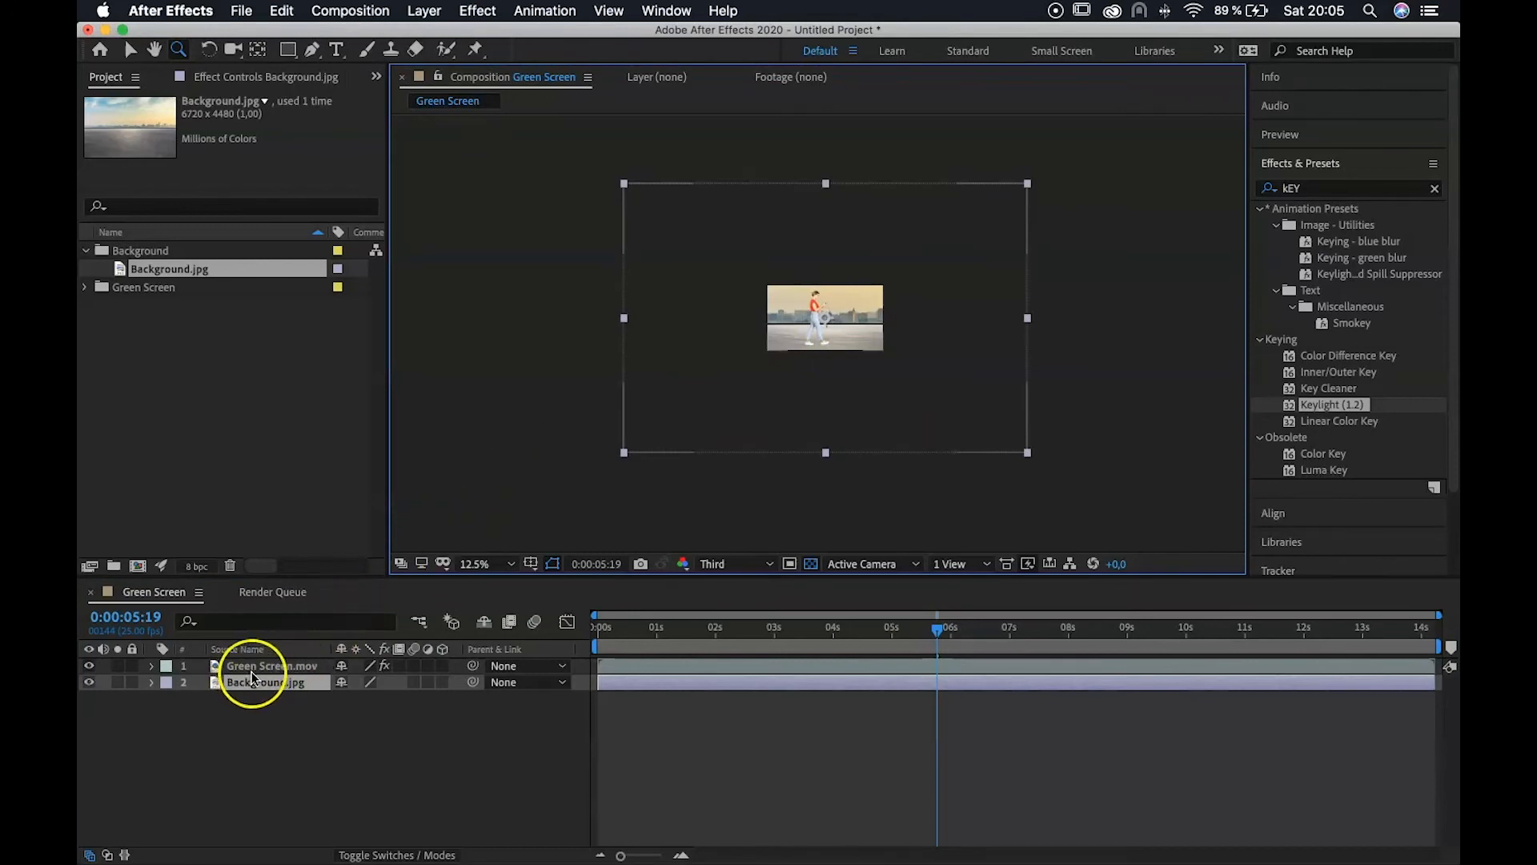
key("s")
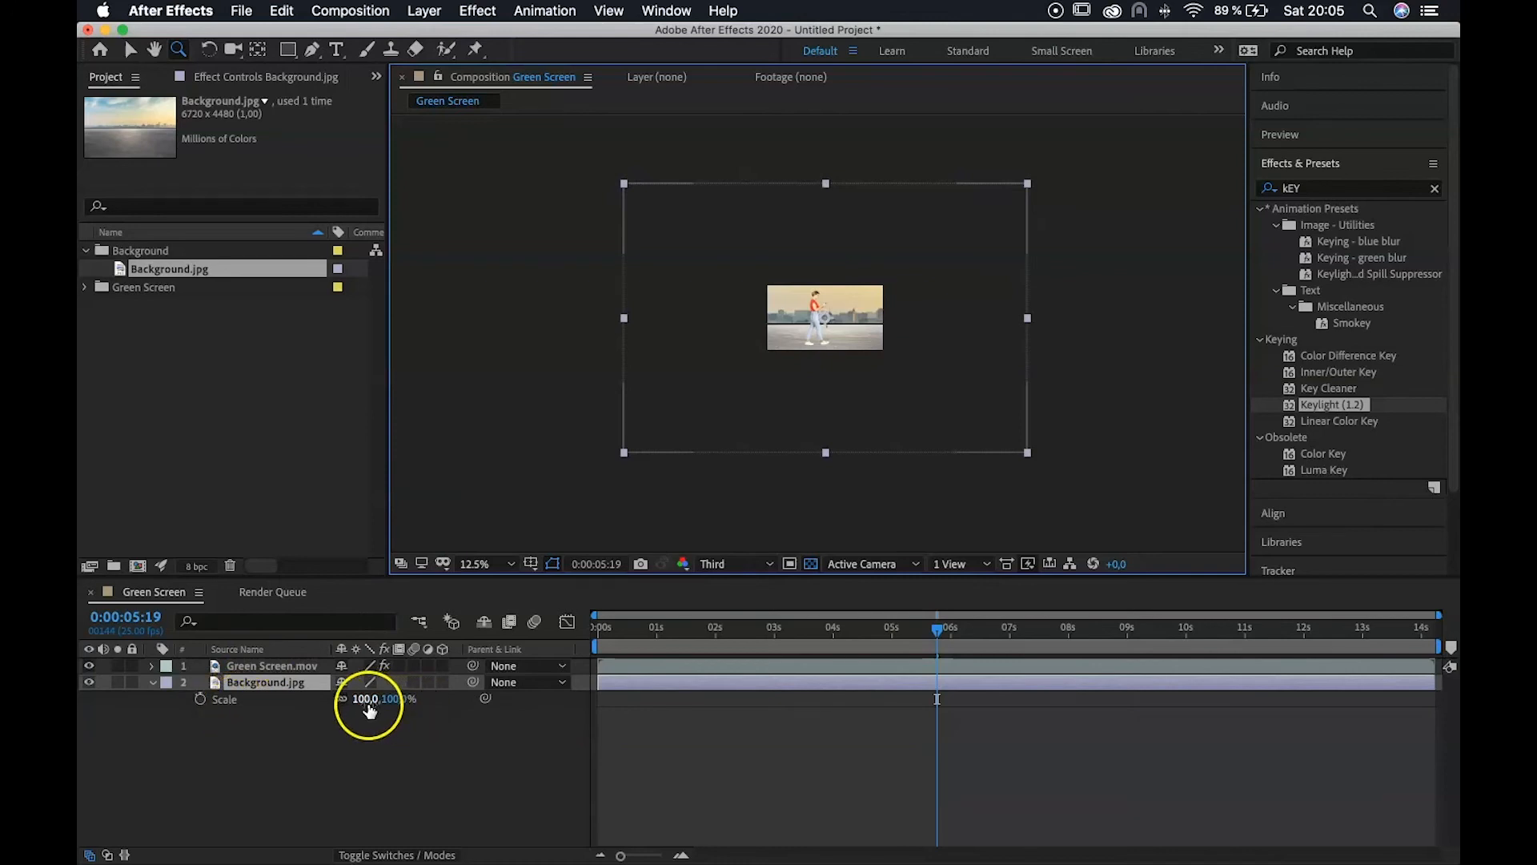
left_click_drag(369, 710, 310, 707)
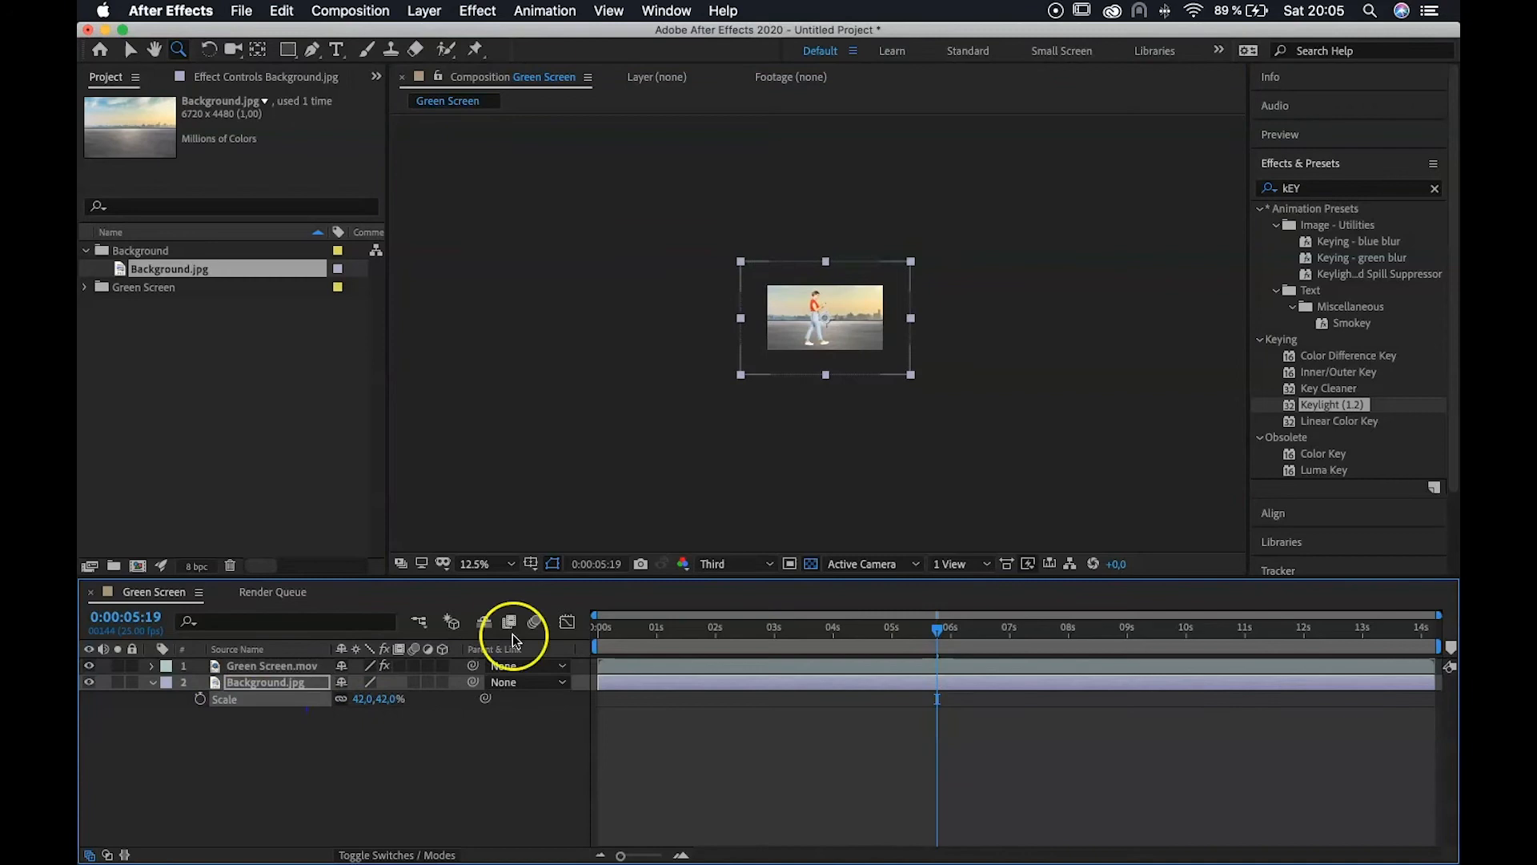
left_click(824, 326)
left_click(794, 324)
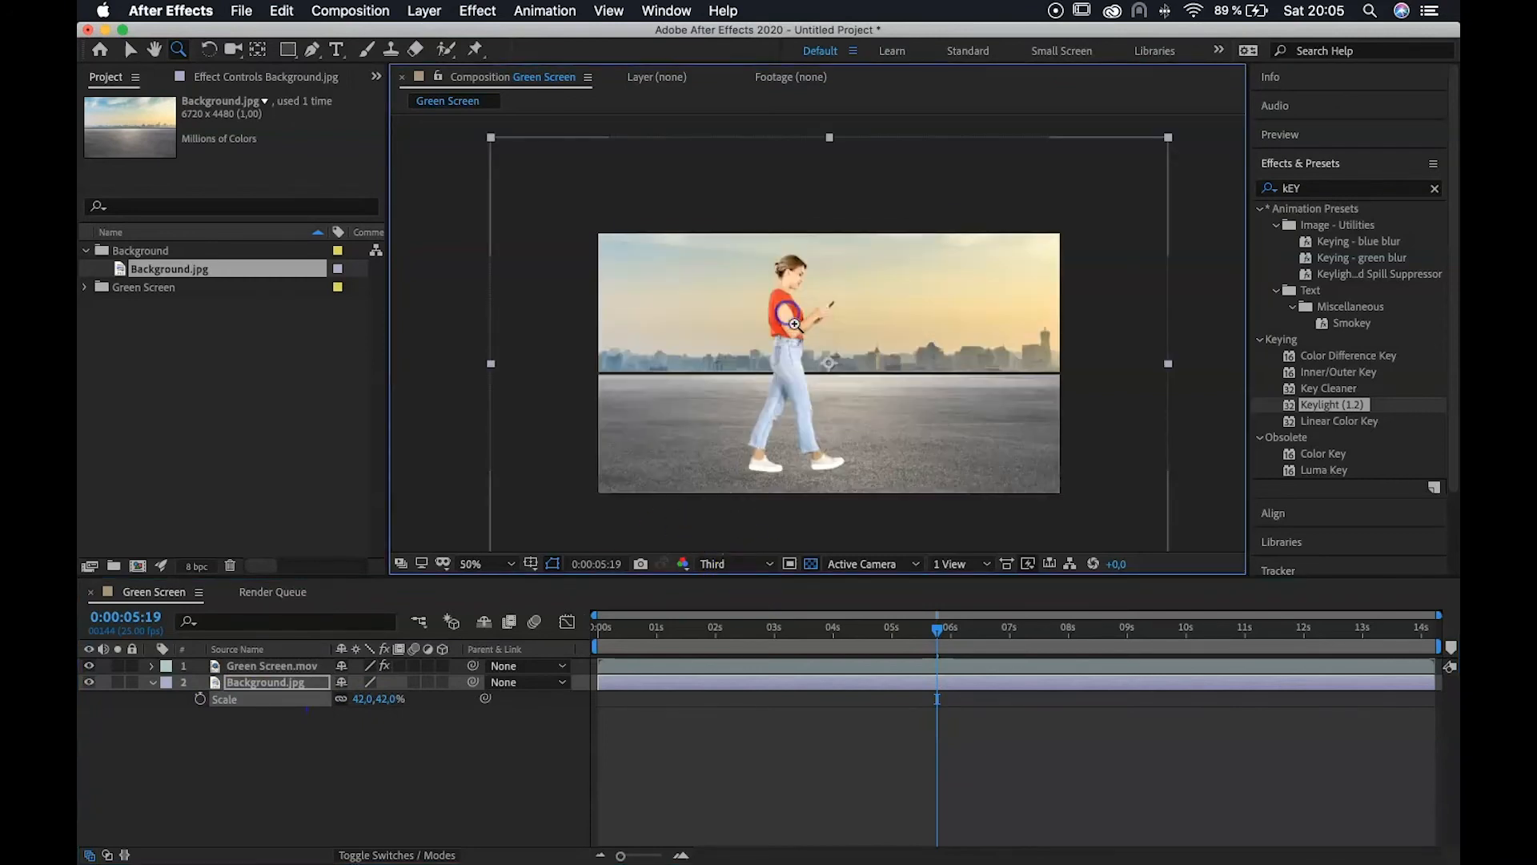
key("h")
left_click_drag(837, 315, 825, 289)
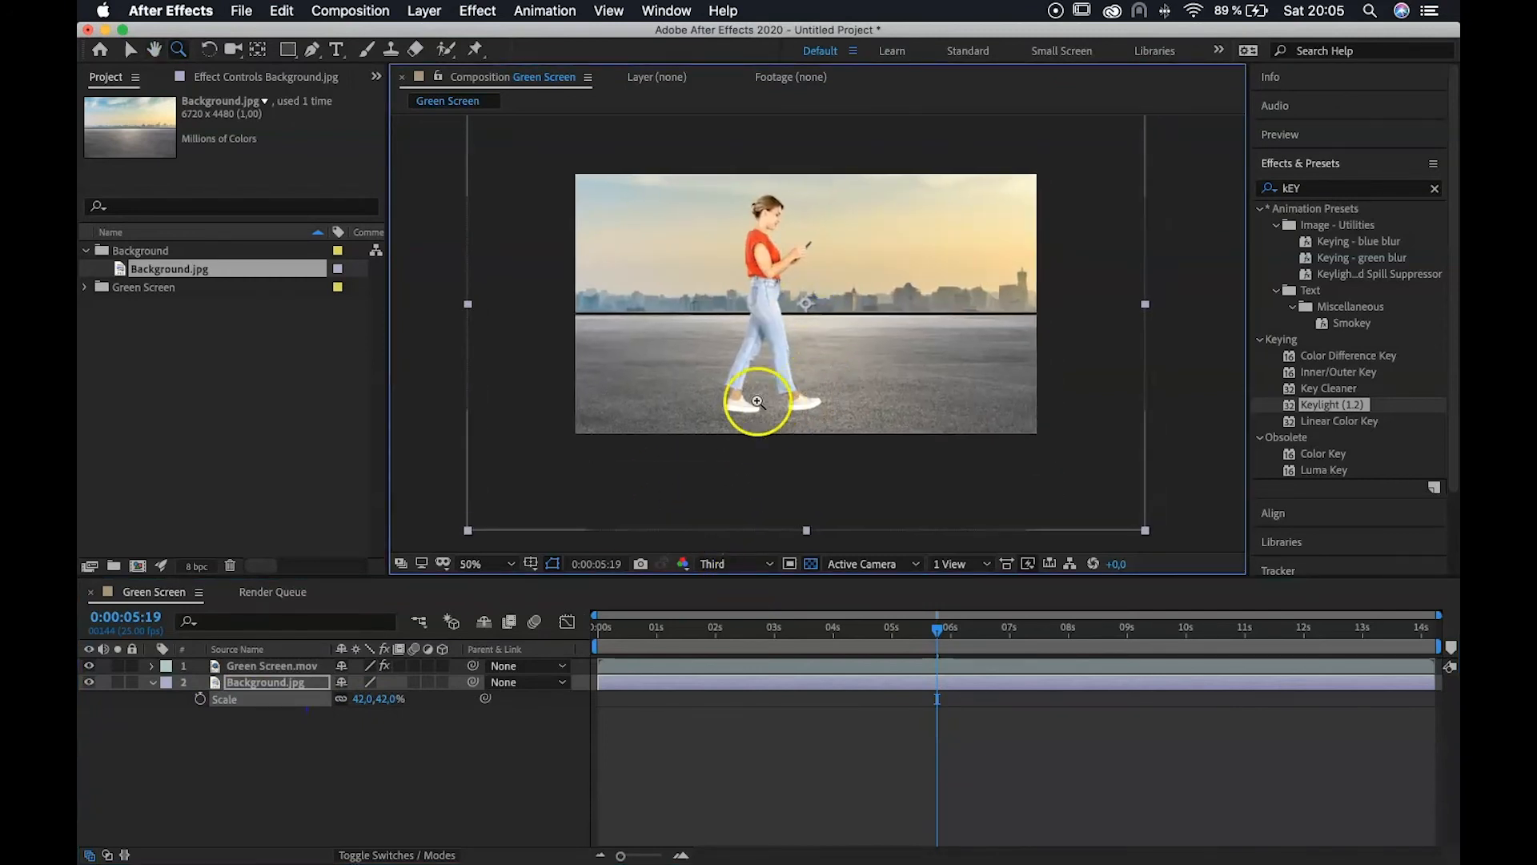
Step: Preview the composition from the start to check the woman walking in front of the background
left_click(608, 628)
key("space")
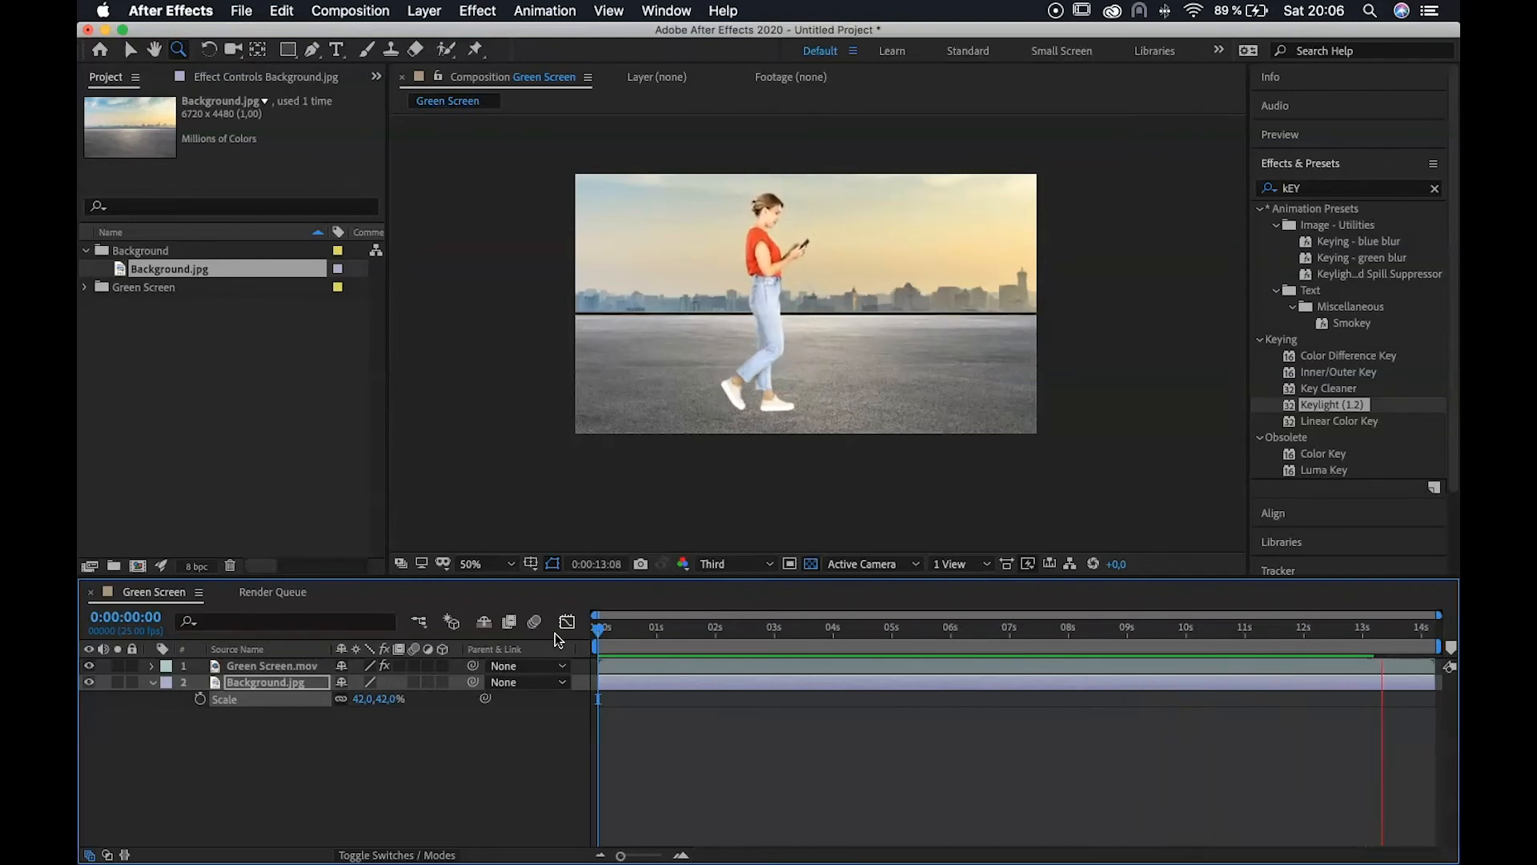
key("space")
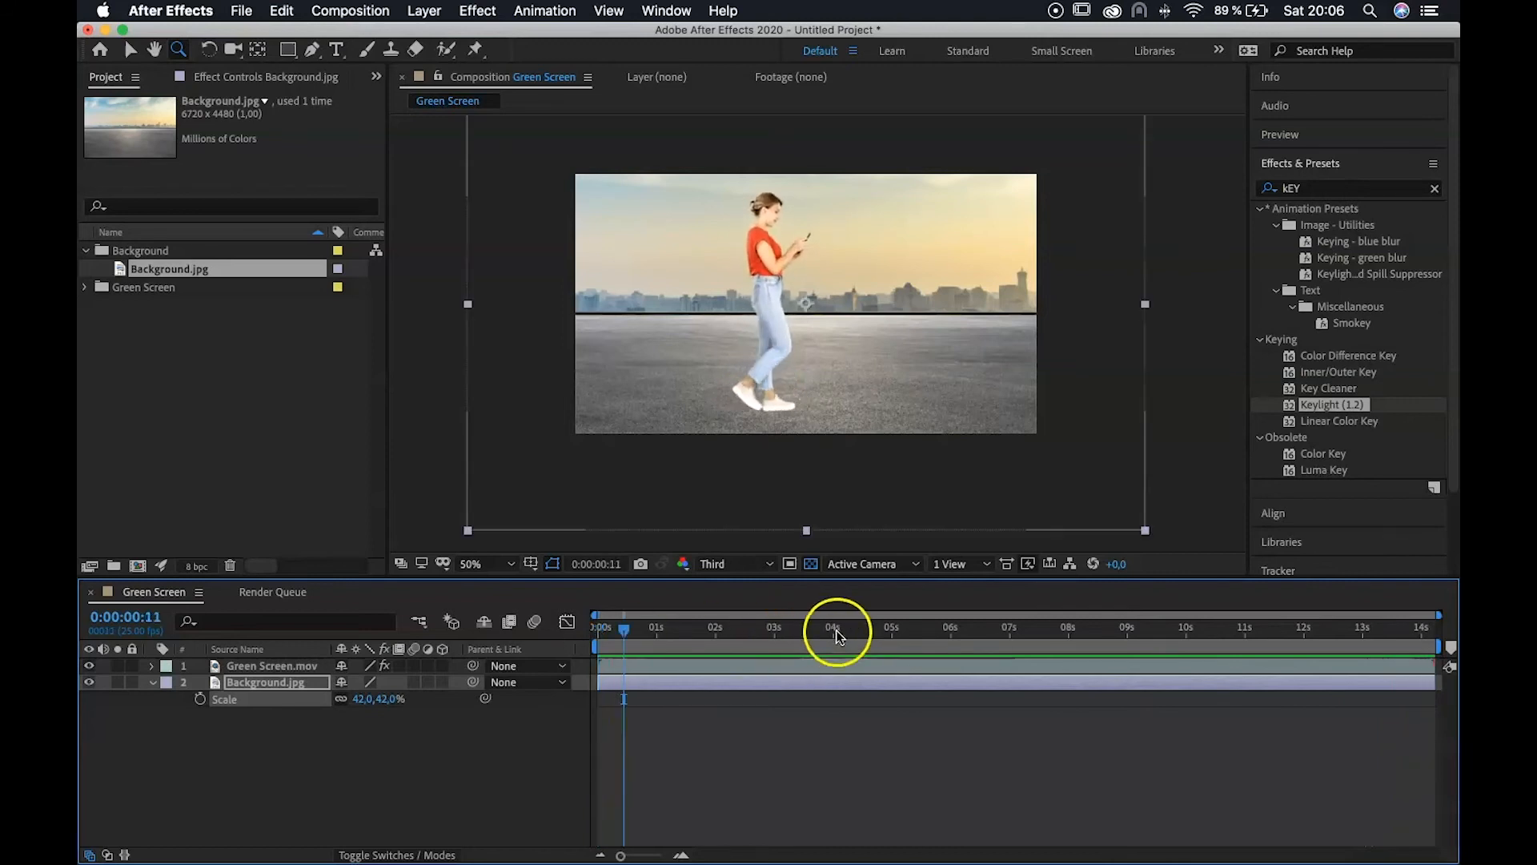
Step: Return the playhead to the start, collapse the Background.jpg layer's properties and lock that layer
key("Home")
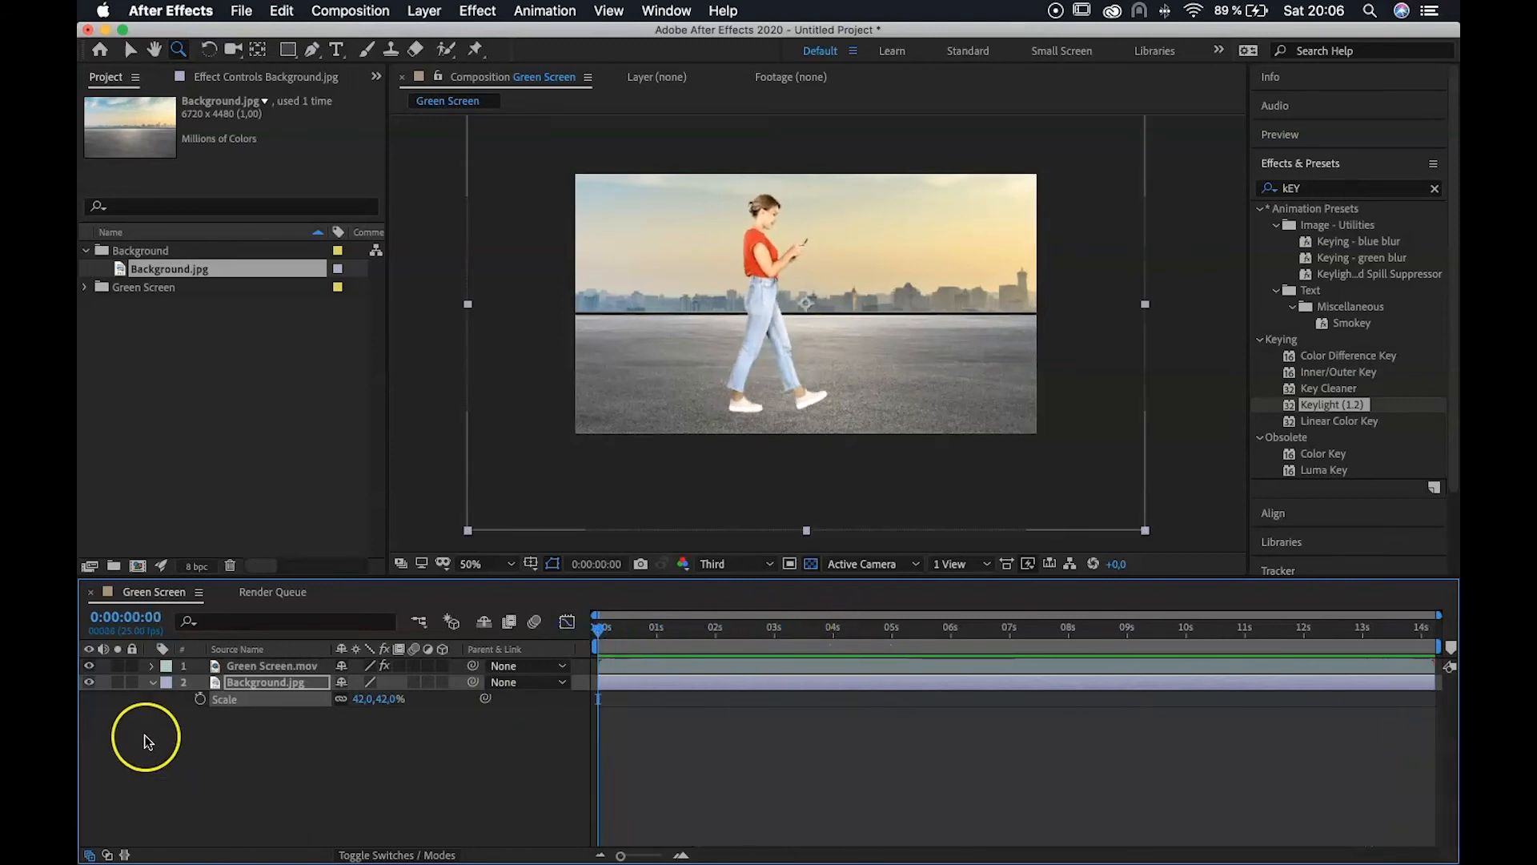
left_click(152, 682)
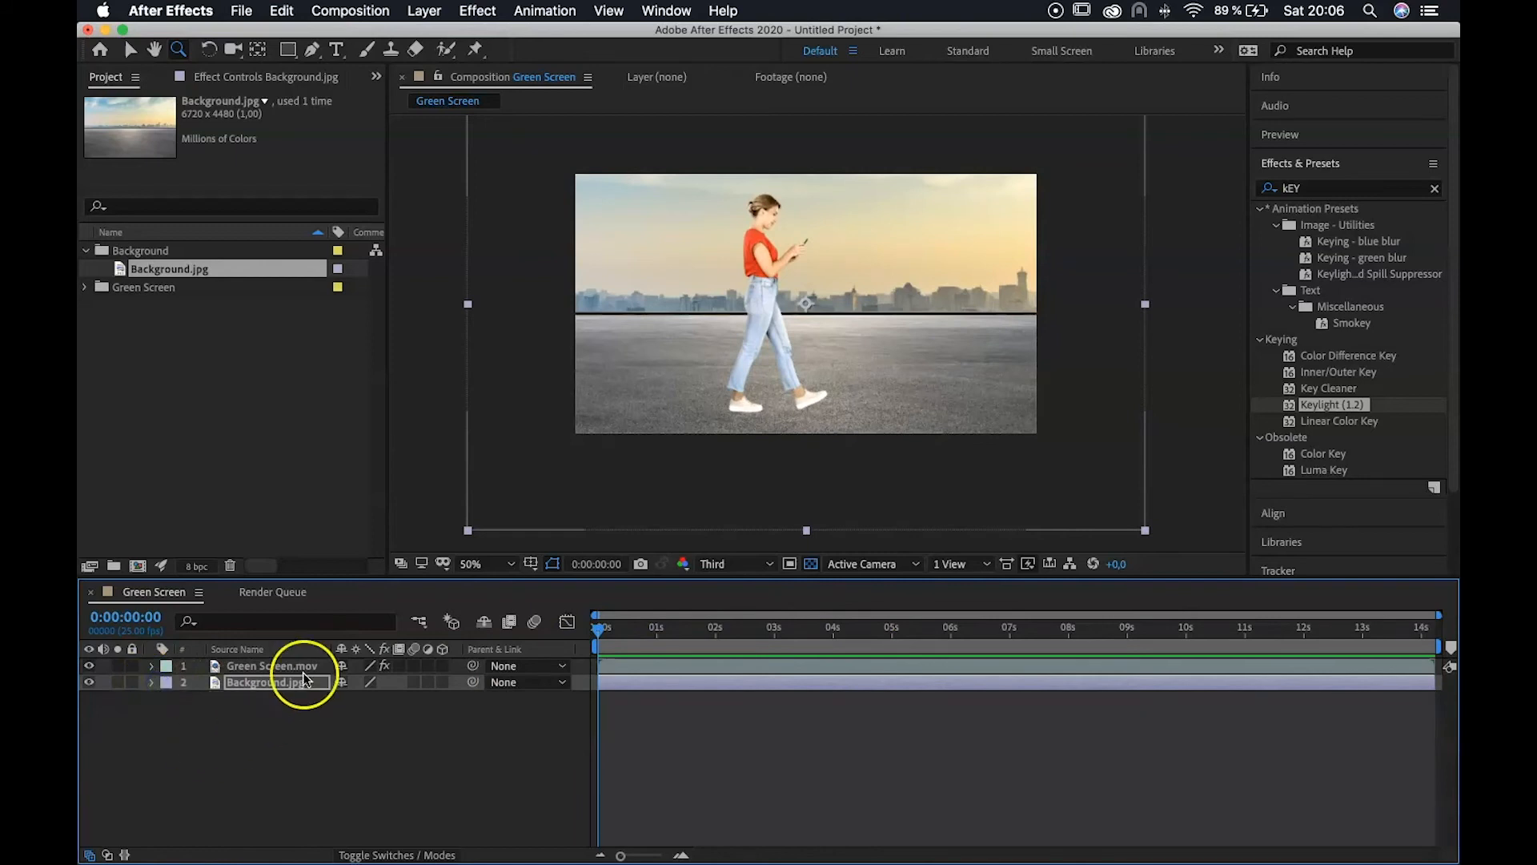
left_click(132, 682)
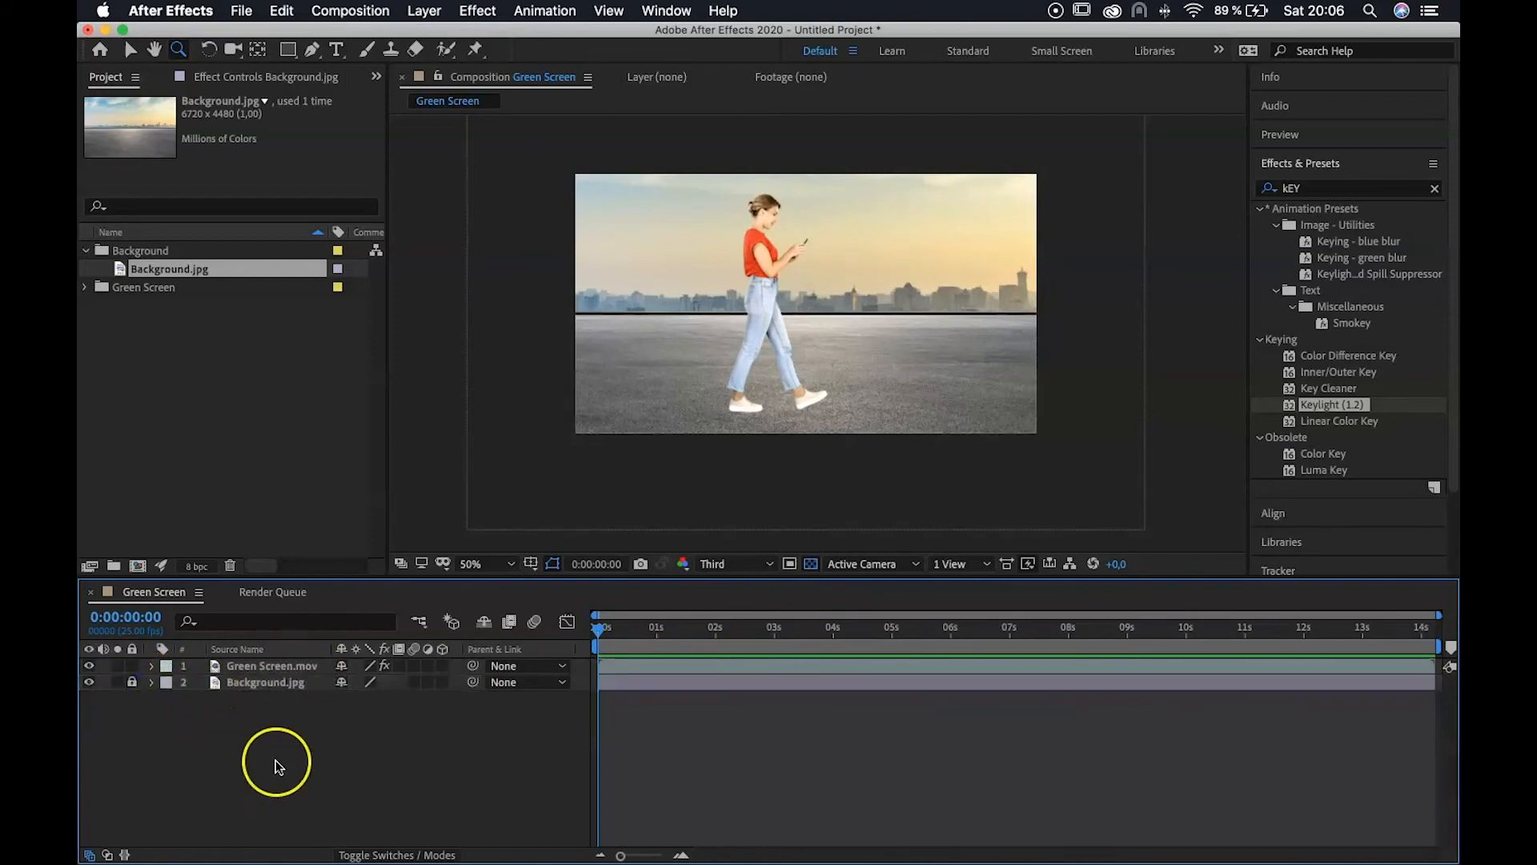
Step: Shift the Green Screen.mov layer's Anchor Point X to 2017, moving the woman out of frame, and keyframe it at the start of the timeline
left_click(262, 671)
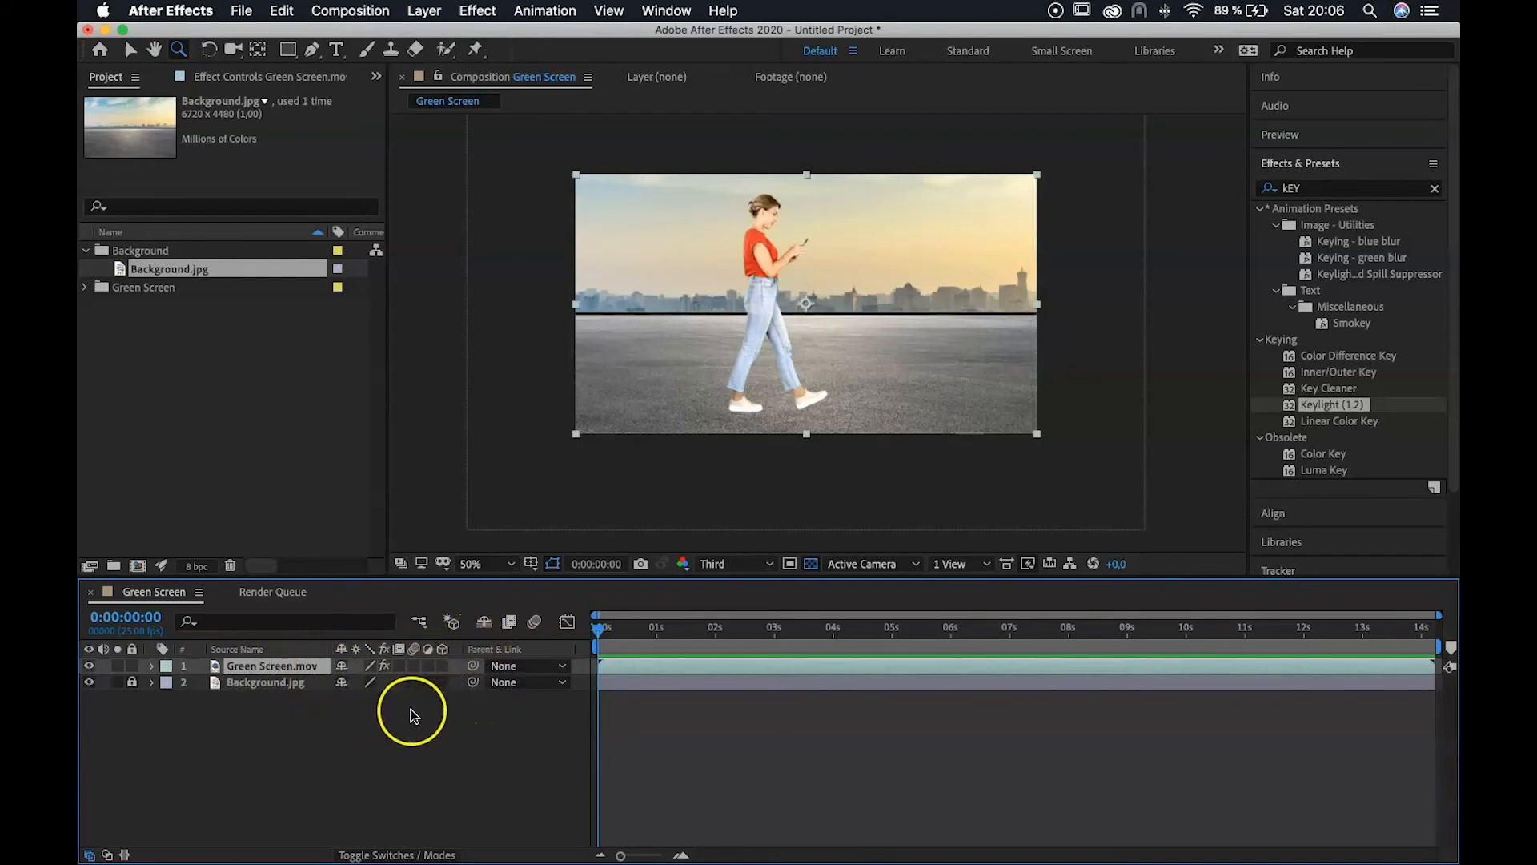
key("a")
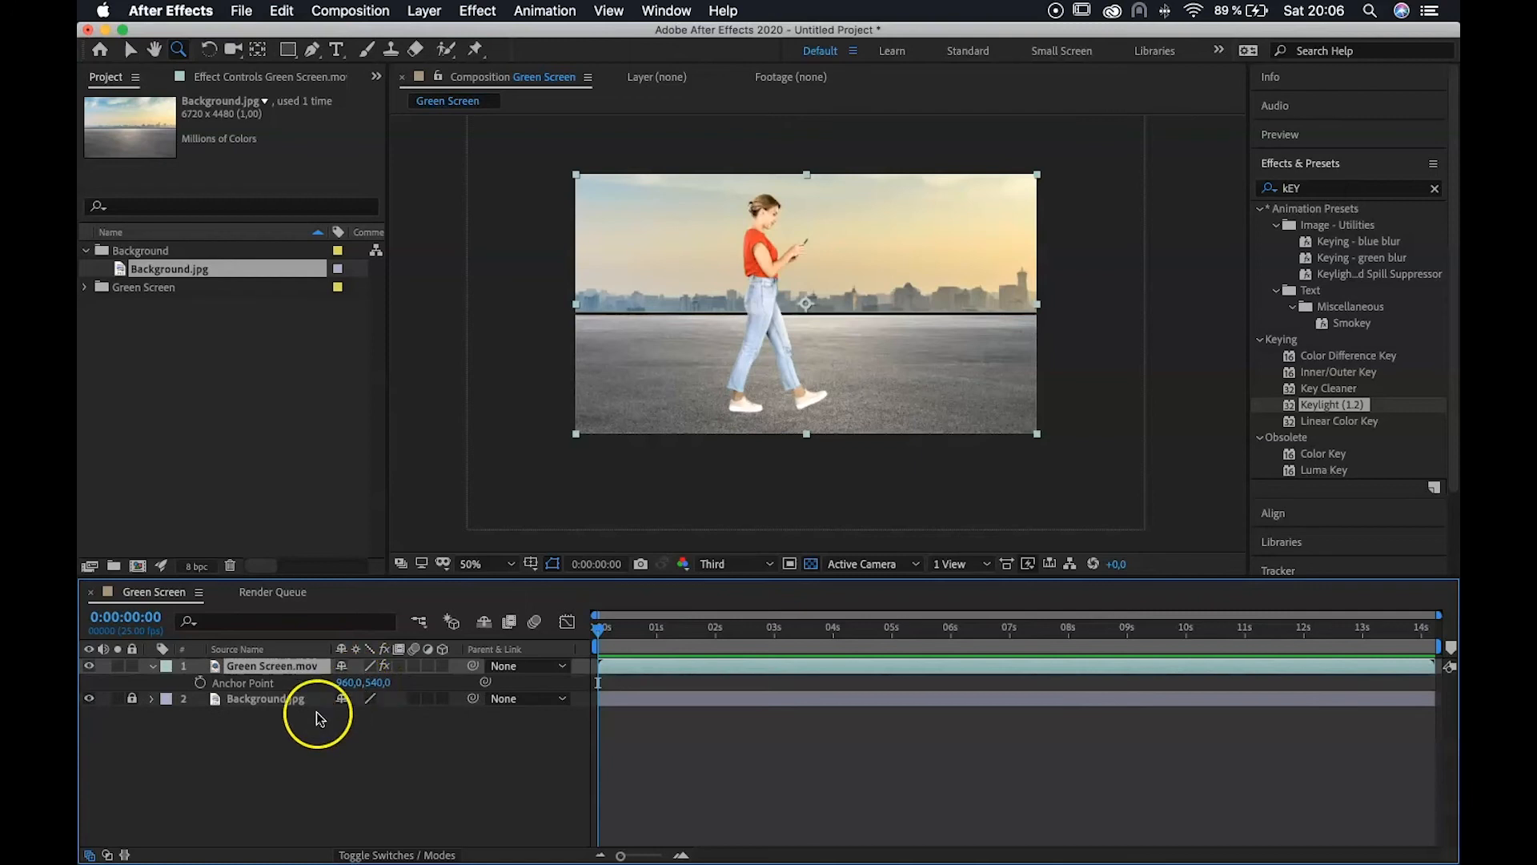
left_click_drag(349, 691, 780, 658)
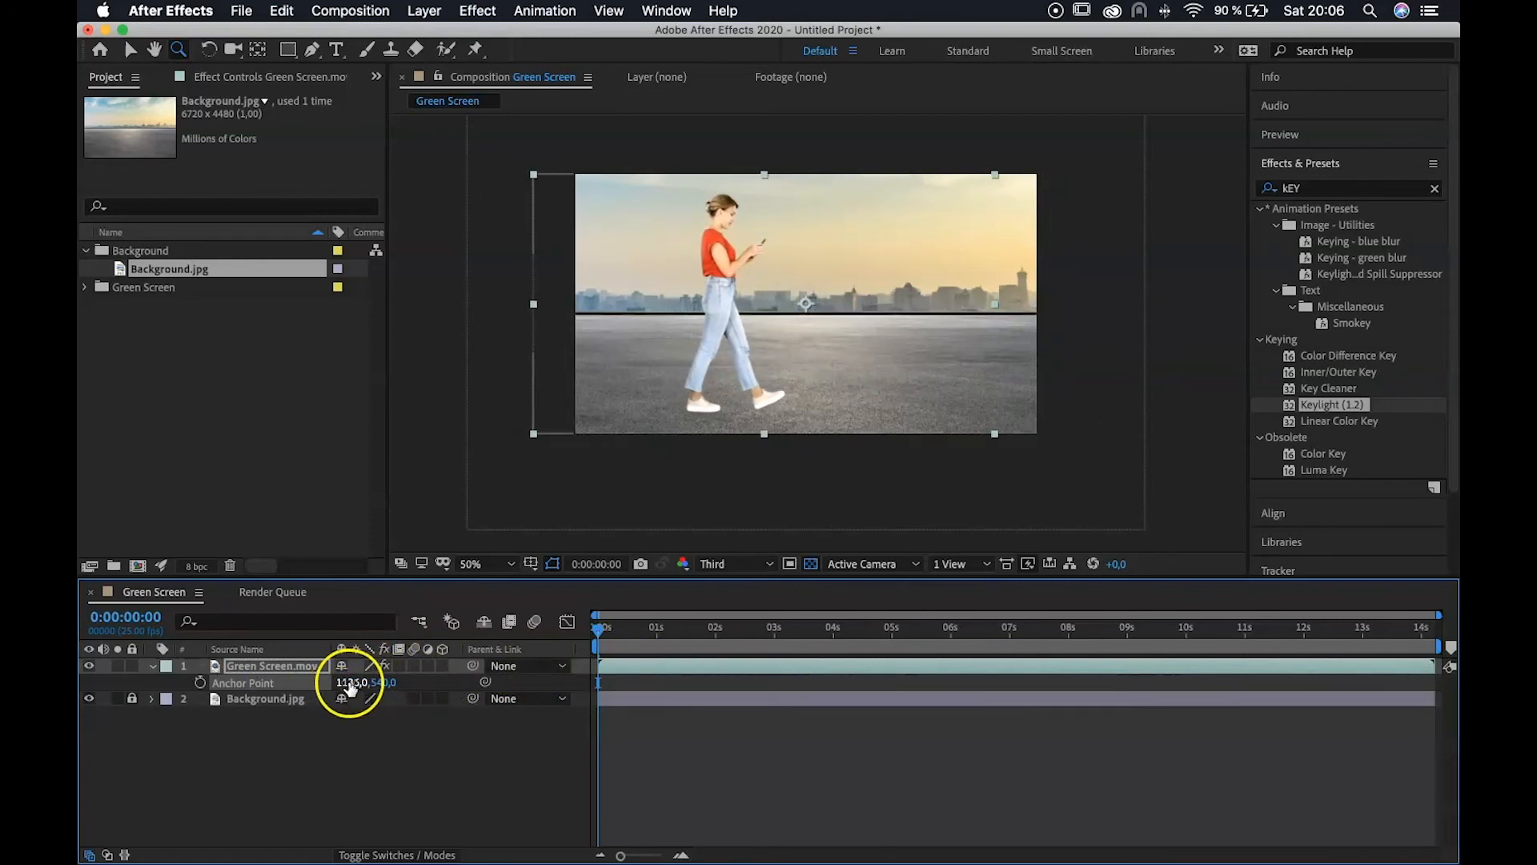
left_click_drag(353, 686, 539, 681)
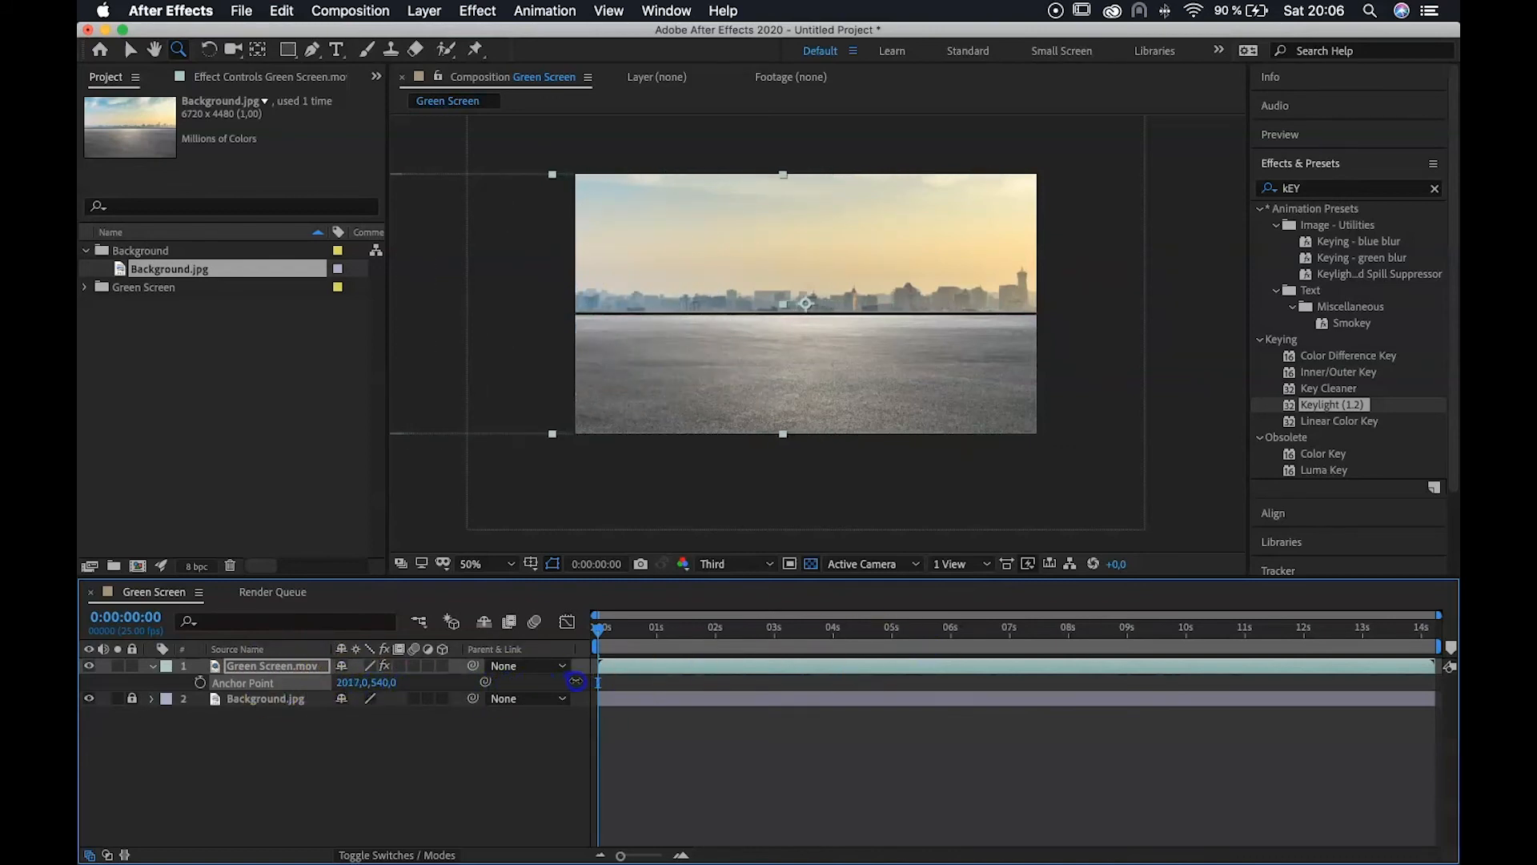
left_click(200, 683)
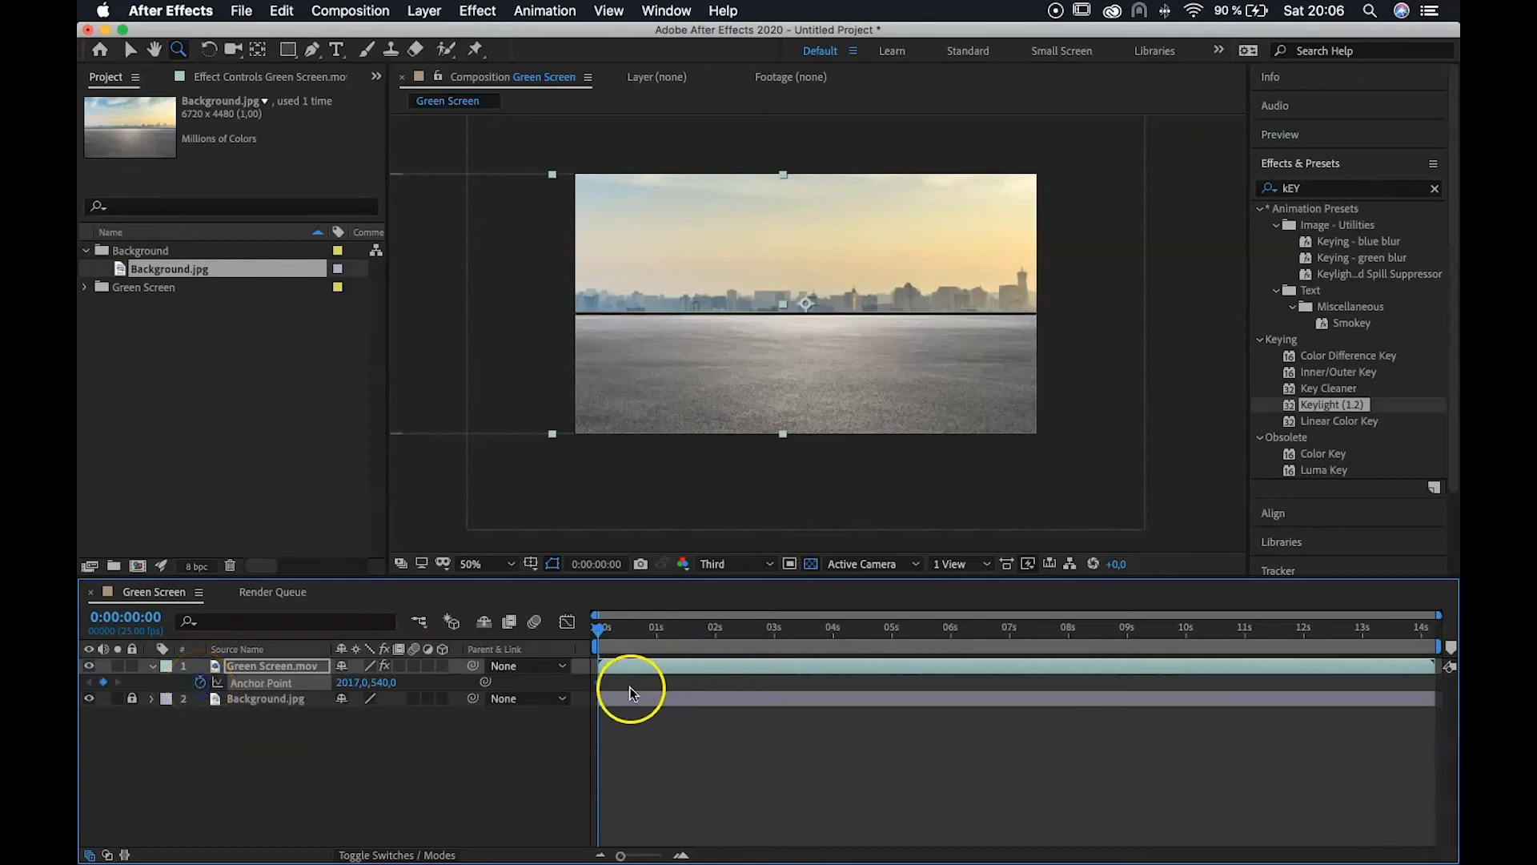
Step: At 0:00:10:01, lower the Green Screen.mov layer's Anchor Point X in steps of 10 to keyframe the woman's move across the frame
left_click_drag(599, 627, 1192, 630)
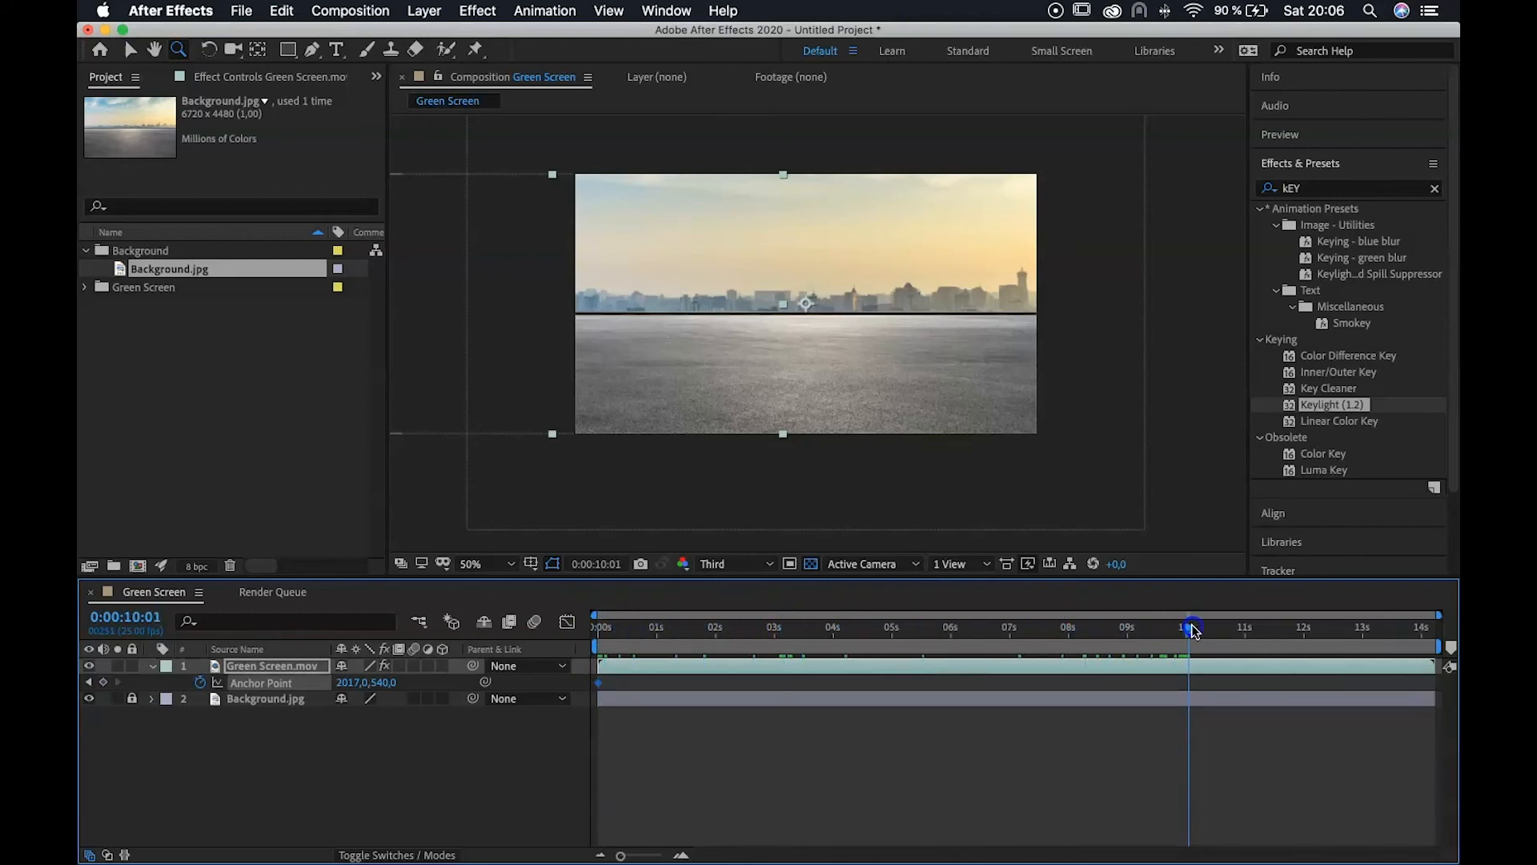
left_click(350, 684)
key("shift+Down")
key("shift+Down")
key("shift+Down")
key("shift+Down")
key("shift+Down")
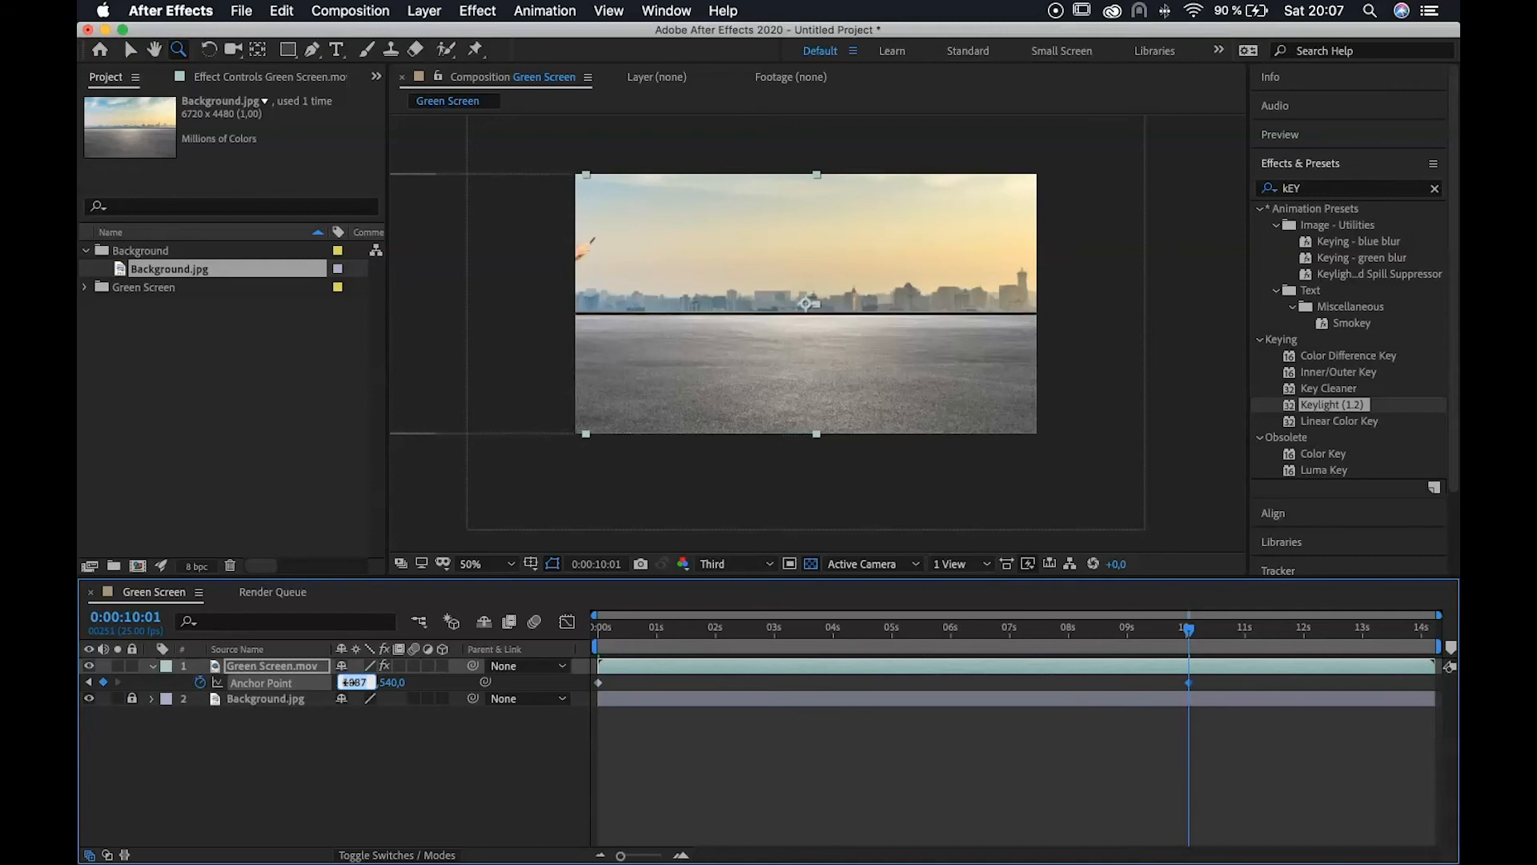
key("shift+Down")
key("shift+Down")
key("shift+Down")
key("shift+Down")
key("shift+Down")
key("shift+Down")
key("shift+Down")
key("shift+Down")
key("shift+Down")
key("shift+Down")
key("shift+Down")
key("shift+Down")
key("shift+Down")
key("shift+Down")
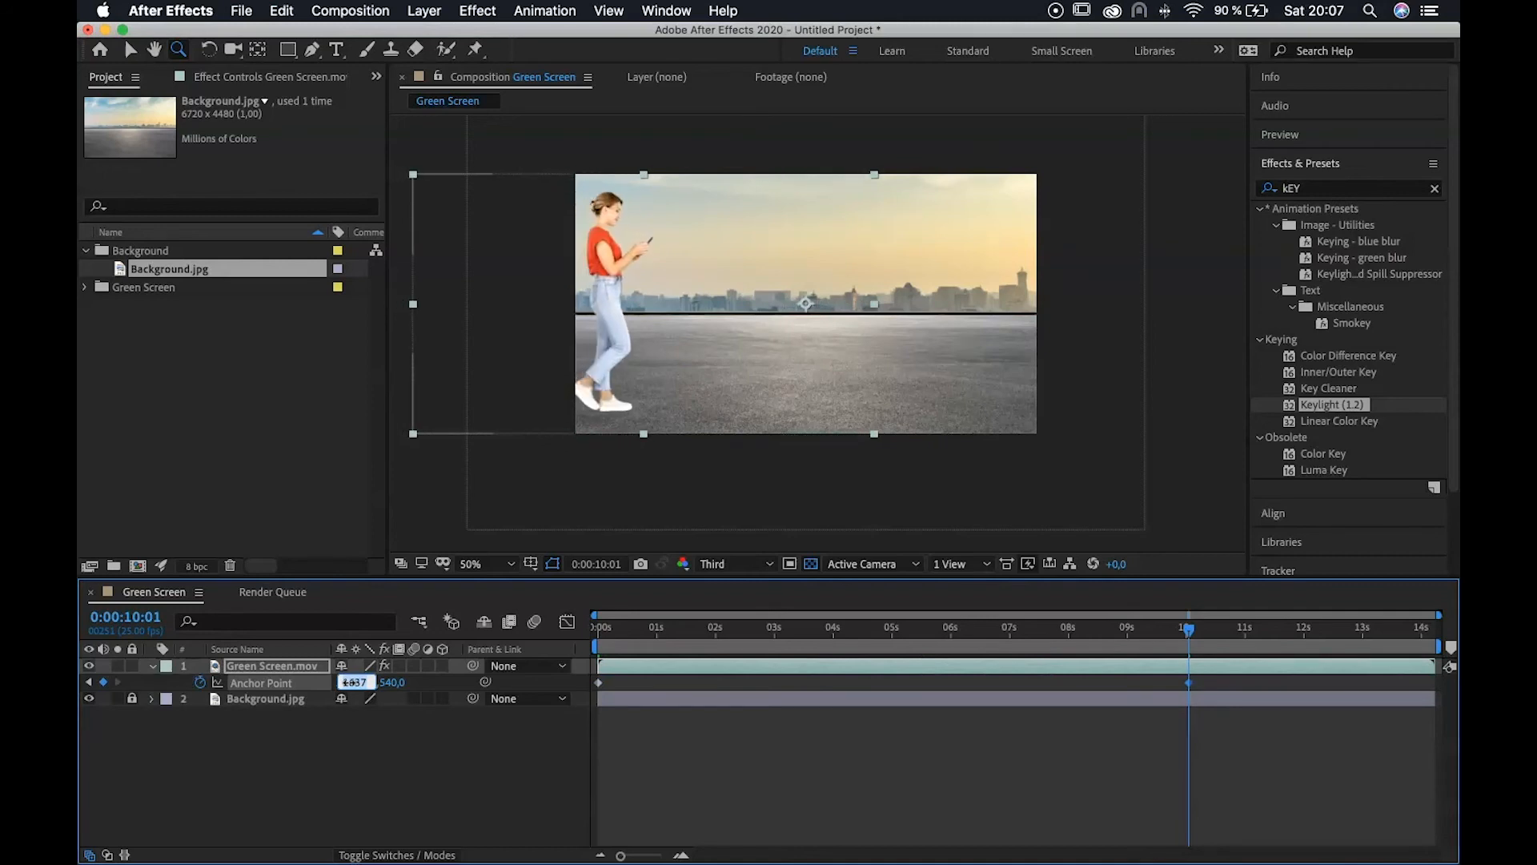
key("shift+Down")
key("shift+Down")
key("shift+Down")
key("shift+Down")
key("shift+Down")
key("shift+Down")
key("shift+Down")
key("shift+Down")
key("shift+Down")
key("shift+Down")
key("shift+Down")
key("shift+Down")
key("shift+Down")
key("shift+Down")
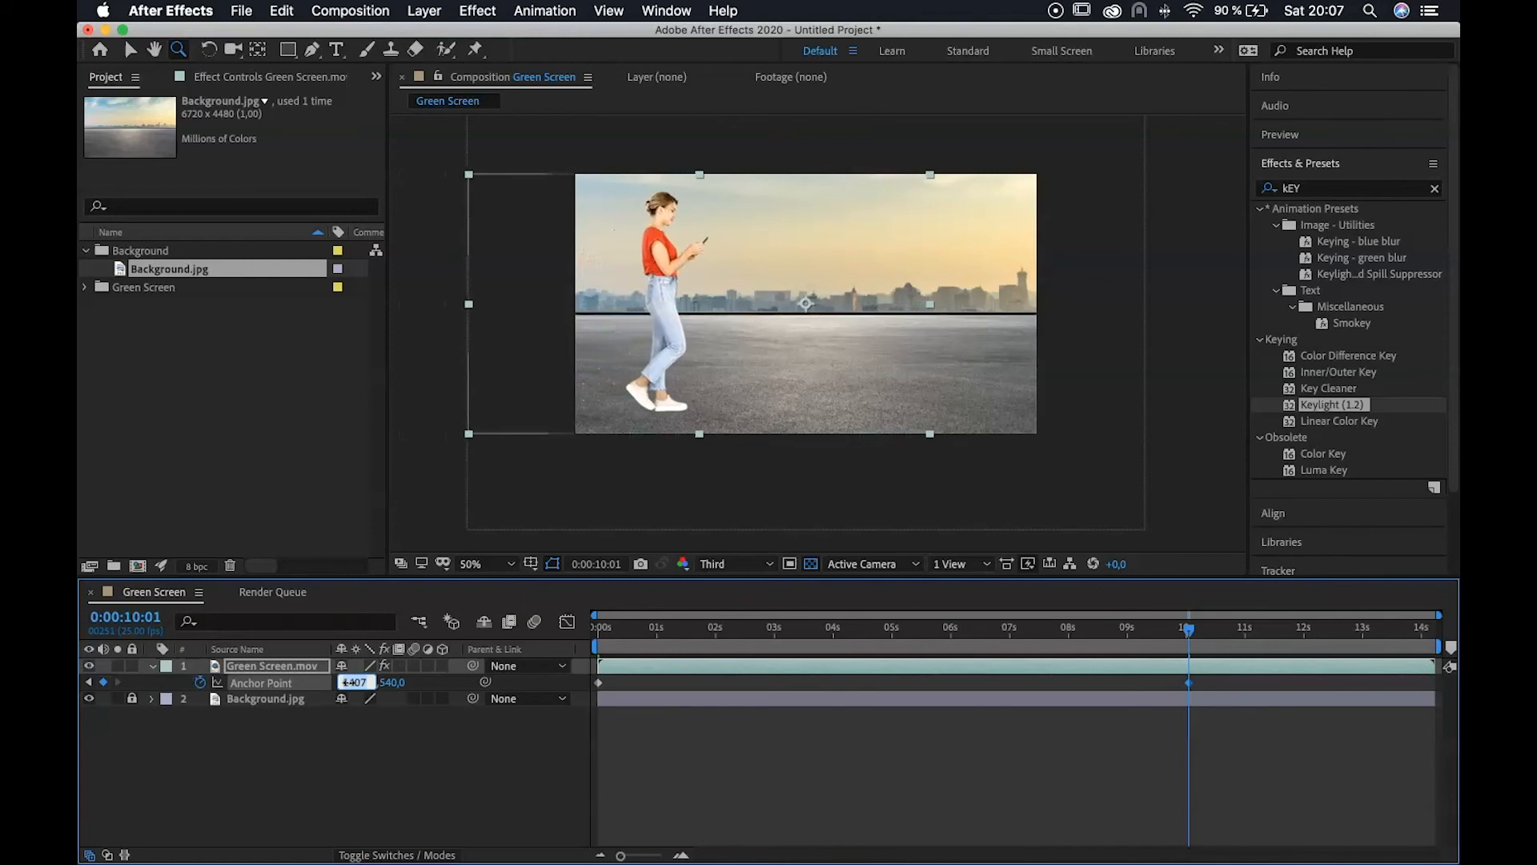
key("shift+Down")
key("shift+Down")
key("shift+Down")
key("shift+Down")
key("shift+Down")
key("shift+Down")
key("shift+Down")
key("shift+Down")
key("shift+Down")
key("shift+Down")
key("shift+Down")
key("shift+Down")
key("shift+Down")
key("shift+Down")
key("shift+Down")
key("shift+Down")
key("shift+Down")
key("shift+Down")
key("shift+Down")
key("shift+Down")
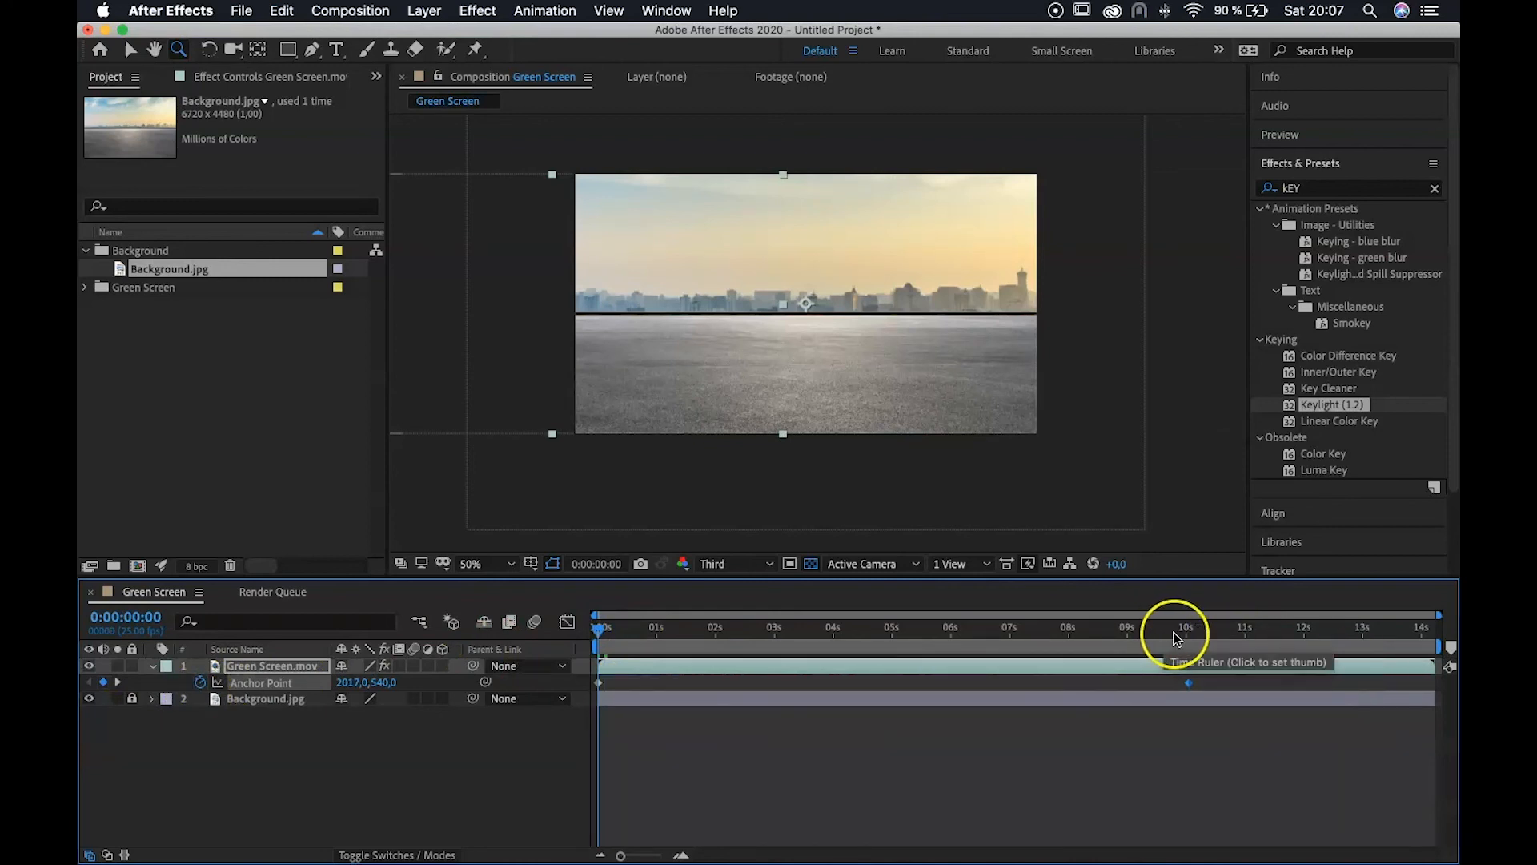
Step: Try an in-between Anchor Point keyframe with X 1101.8 at 0:00:03:22 on the Green Screen.mov layer, and undo it
left_click_drag(749, 628, 827, 628)
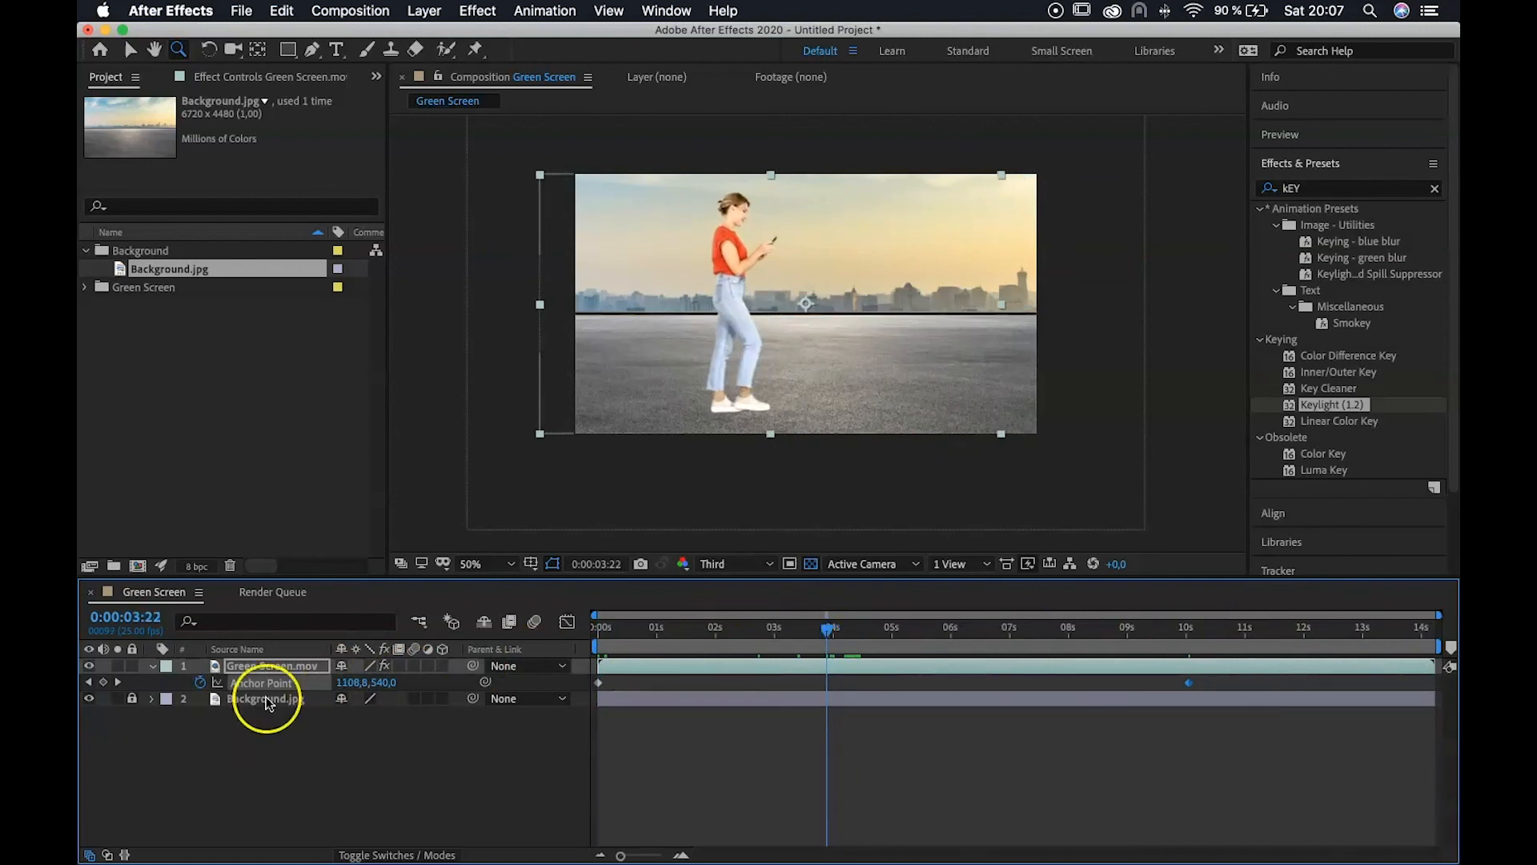
left_click_drag(346, 694, 340, 693)
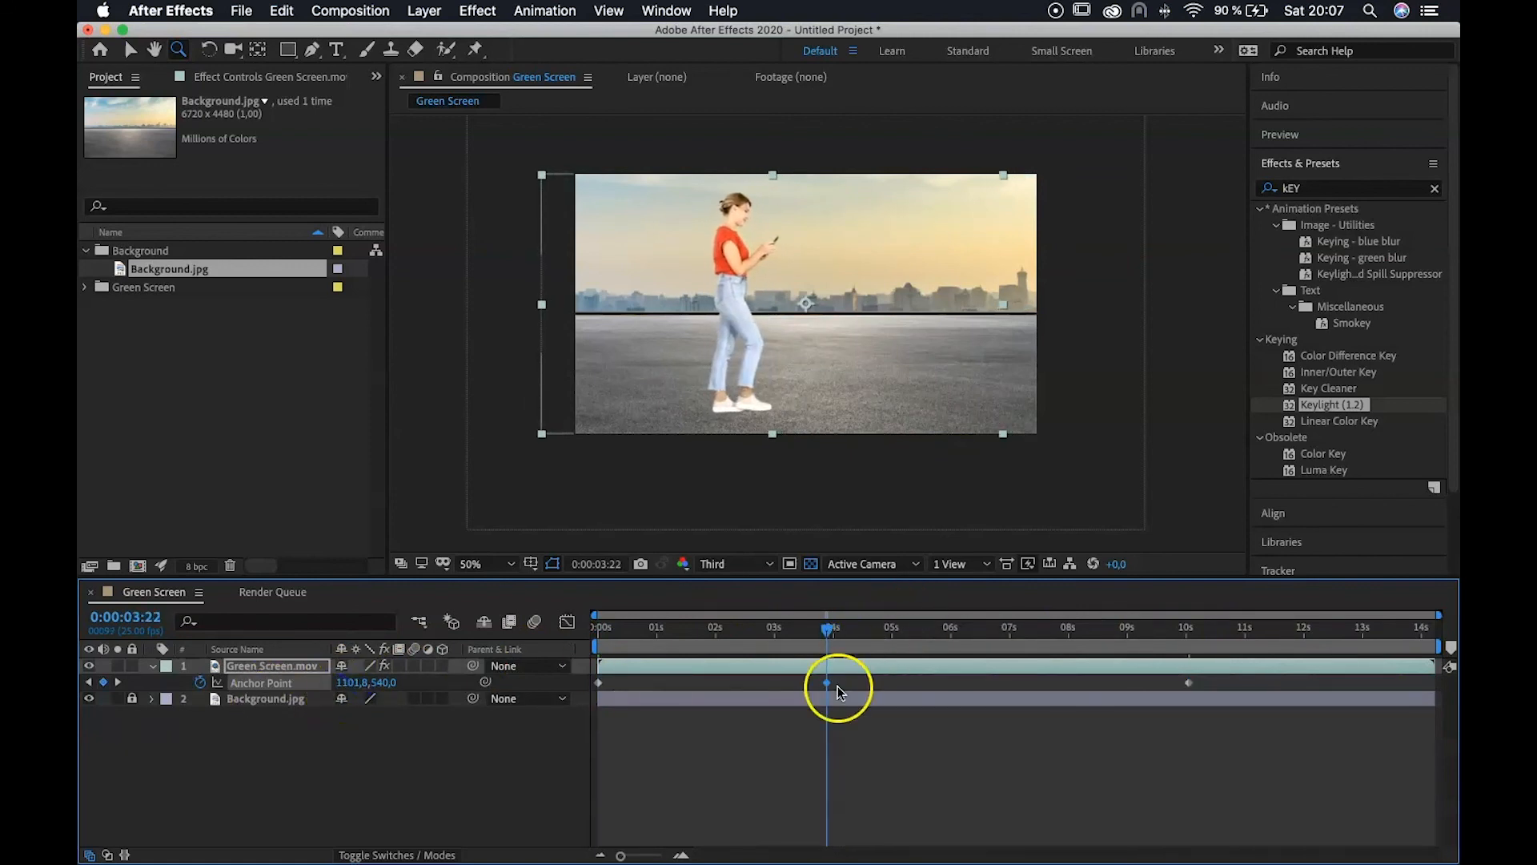
key("ctrl+z")
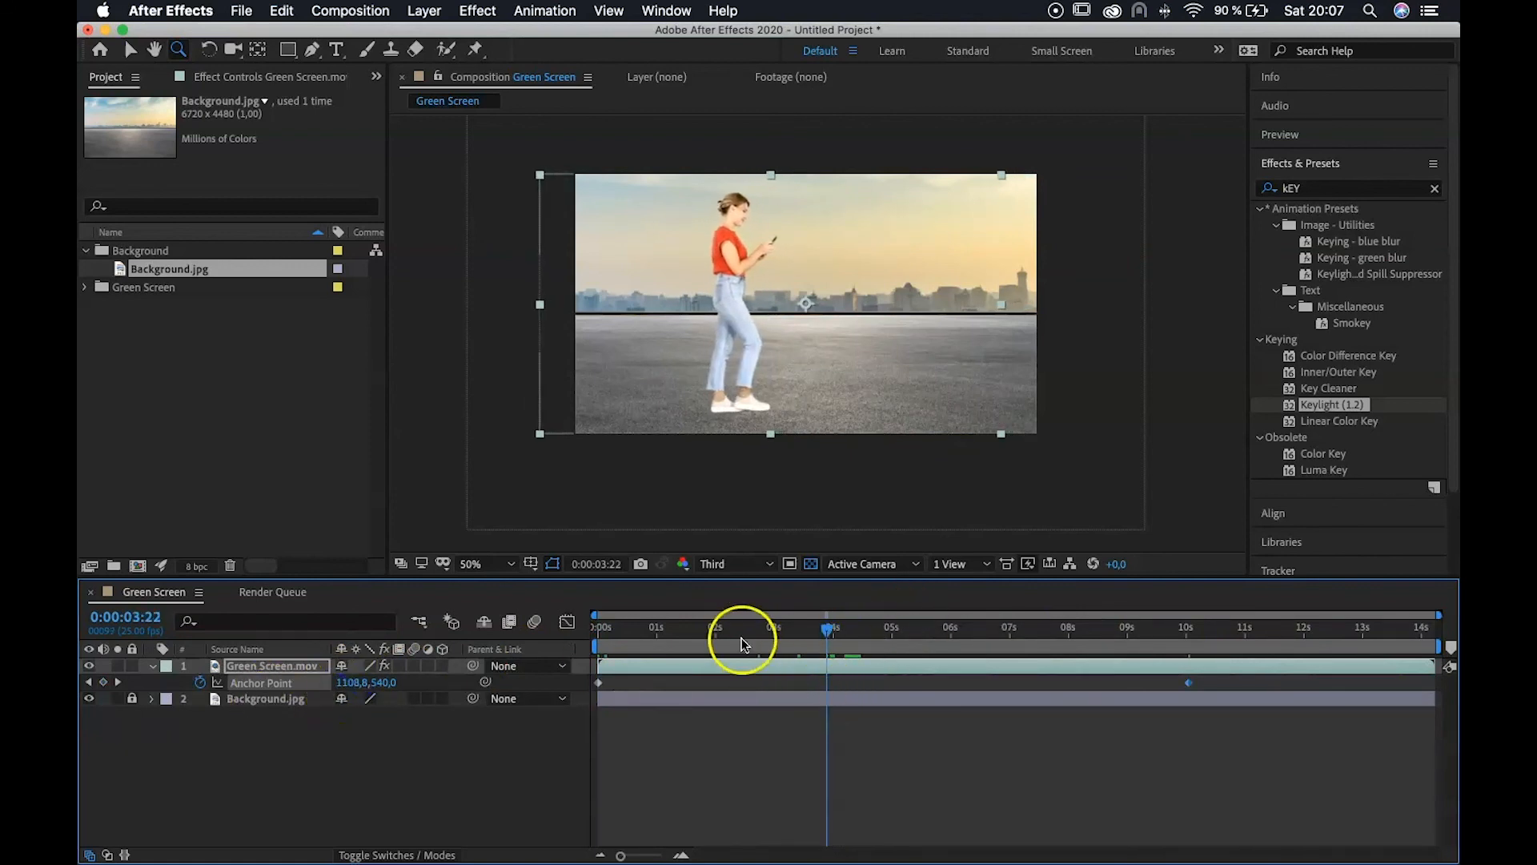
Step: Preview the composition from the start to check the woman walking across the background
left_click_drag(625, 638, 596, 638)
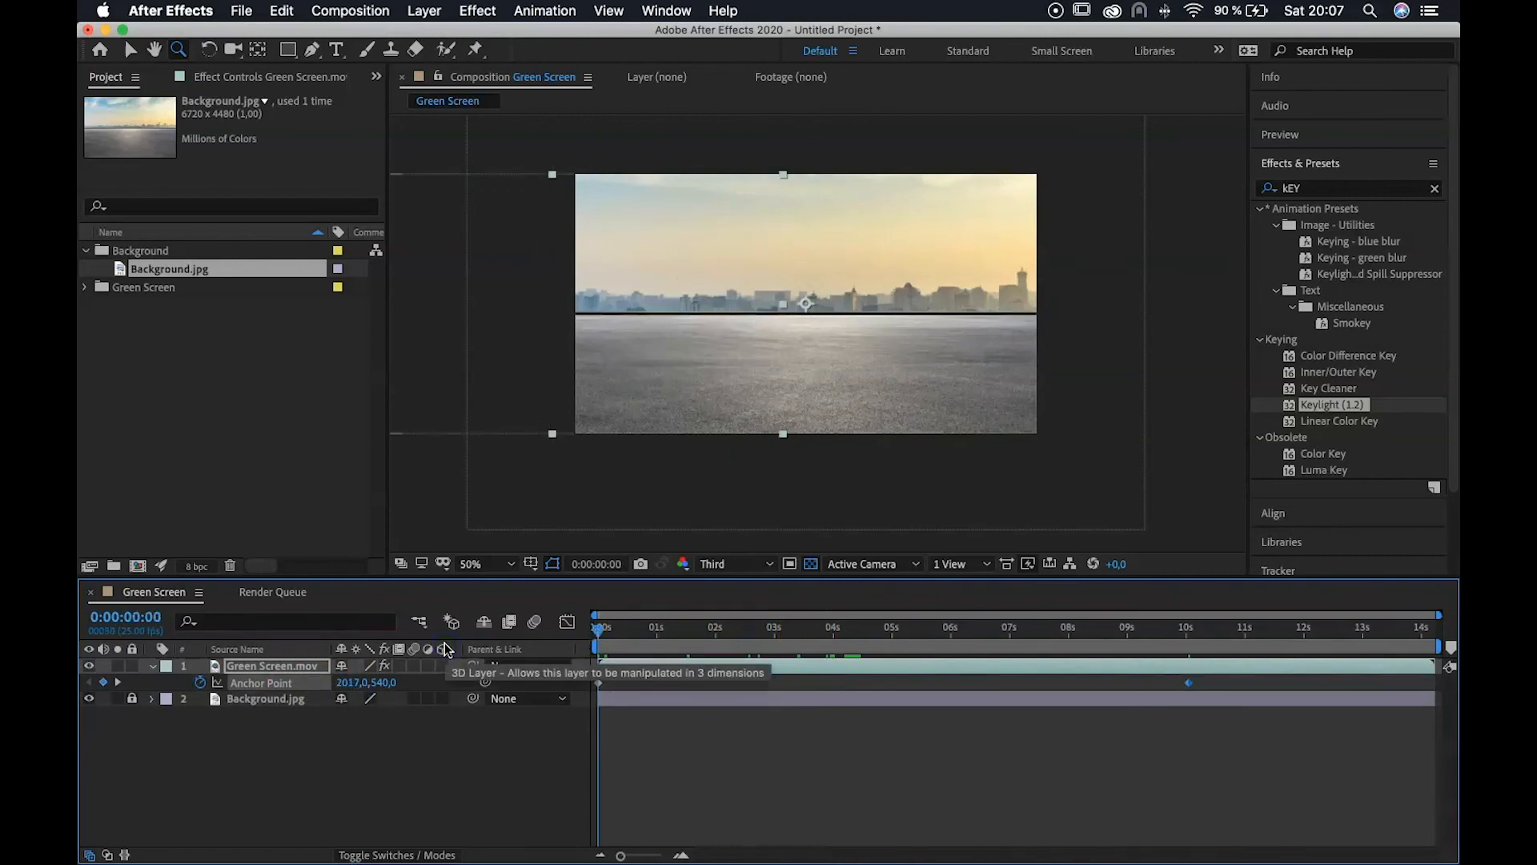
key("space")
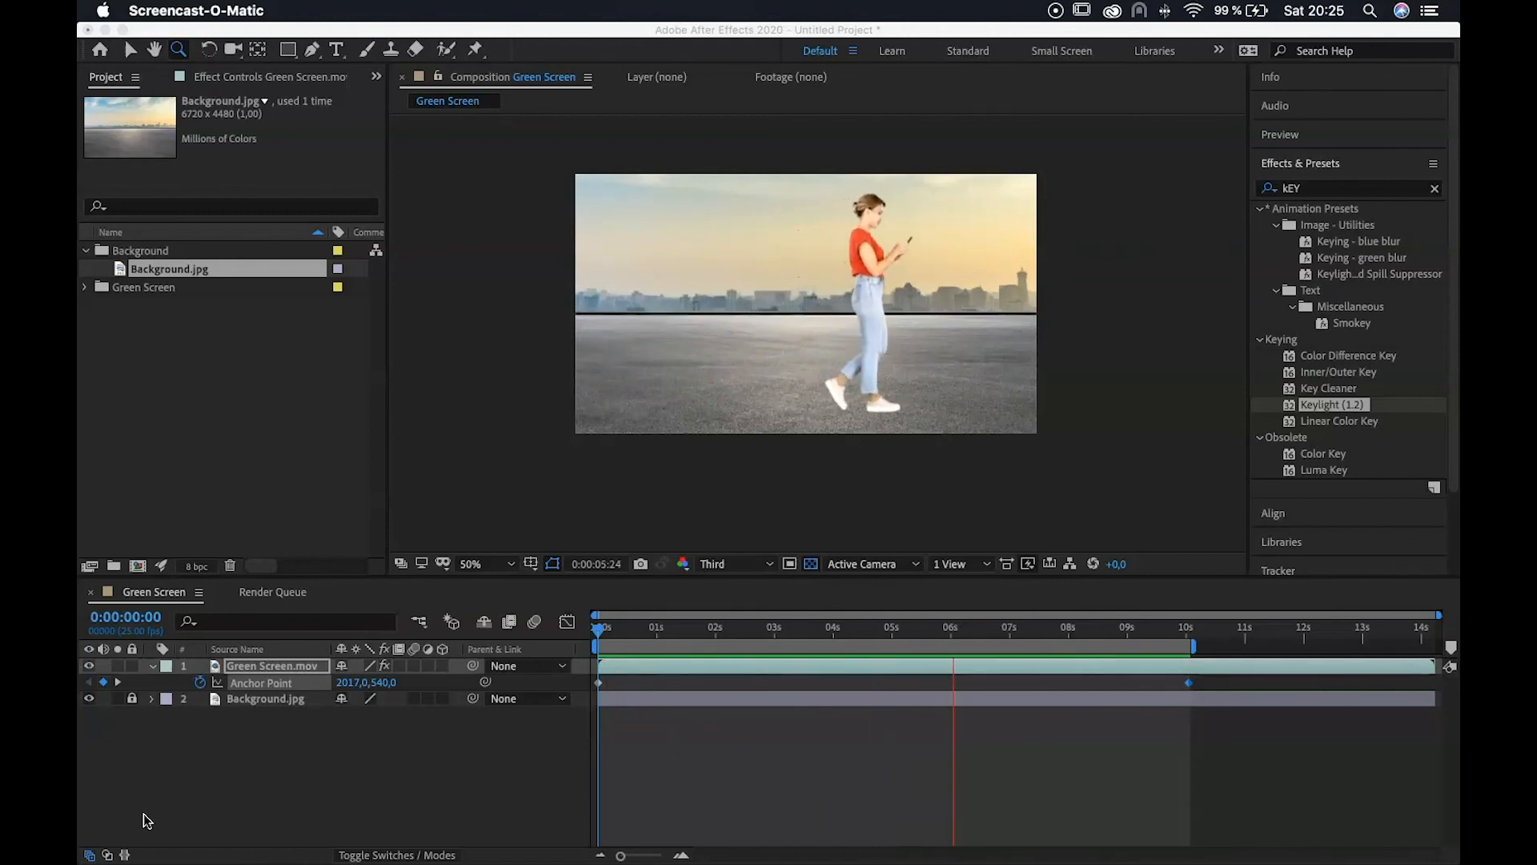
left_click(107, 828)
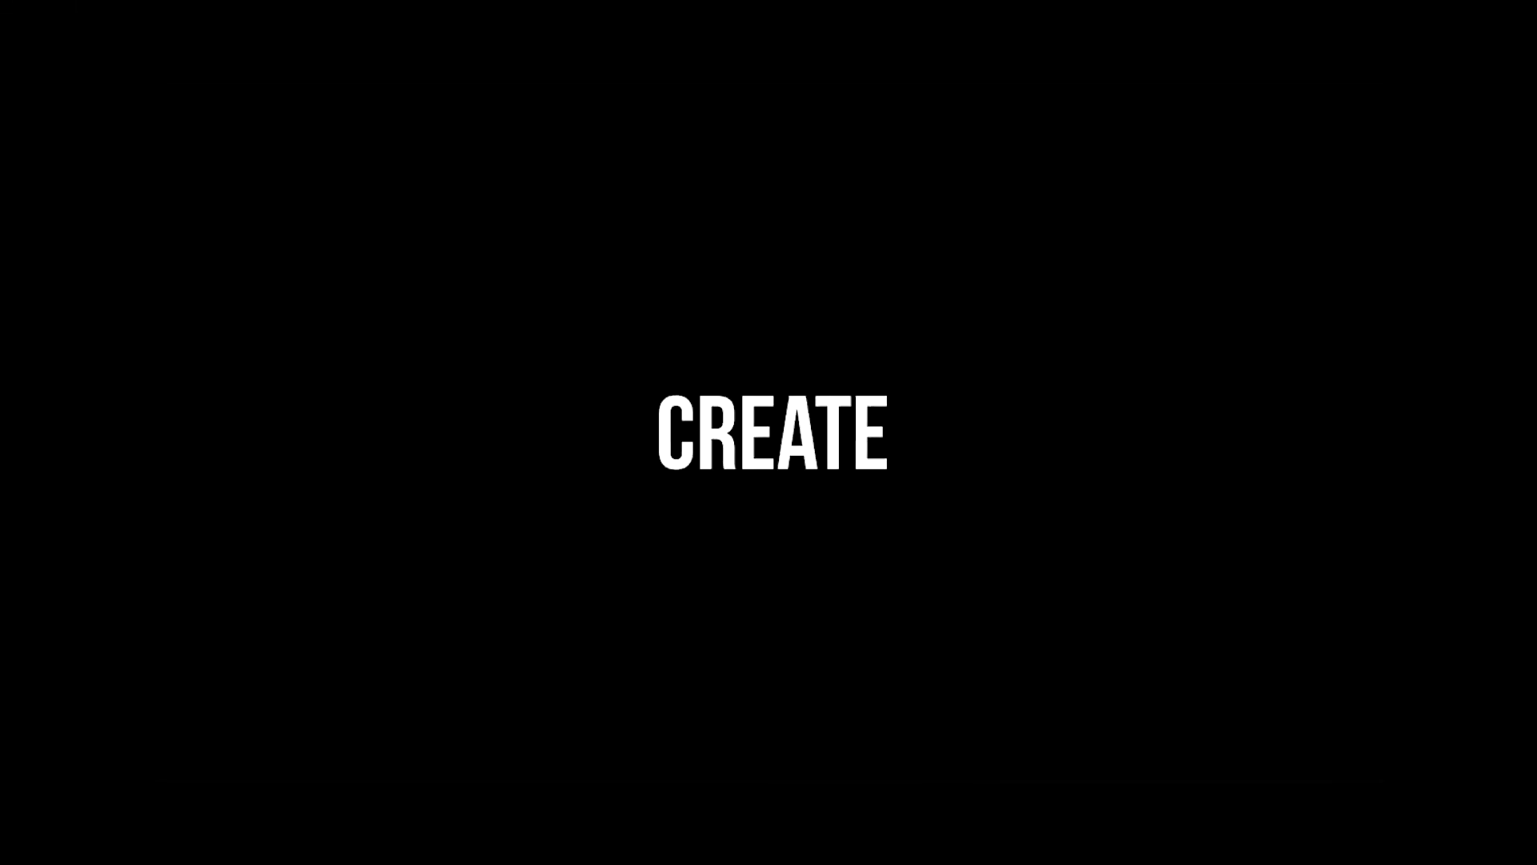